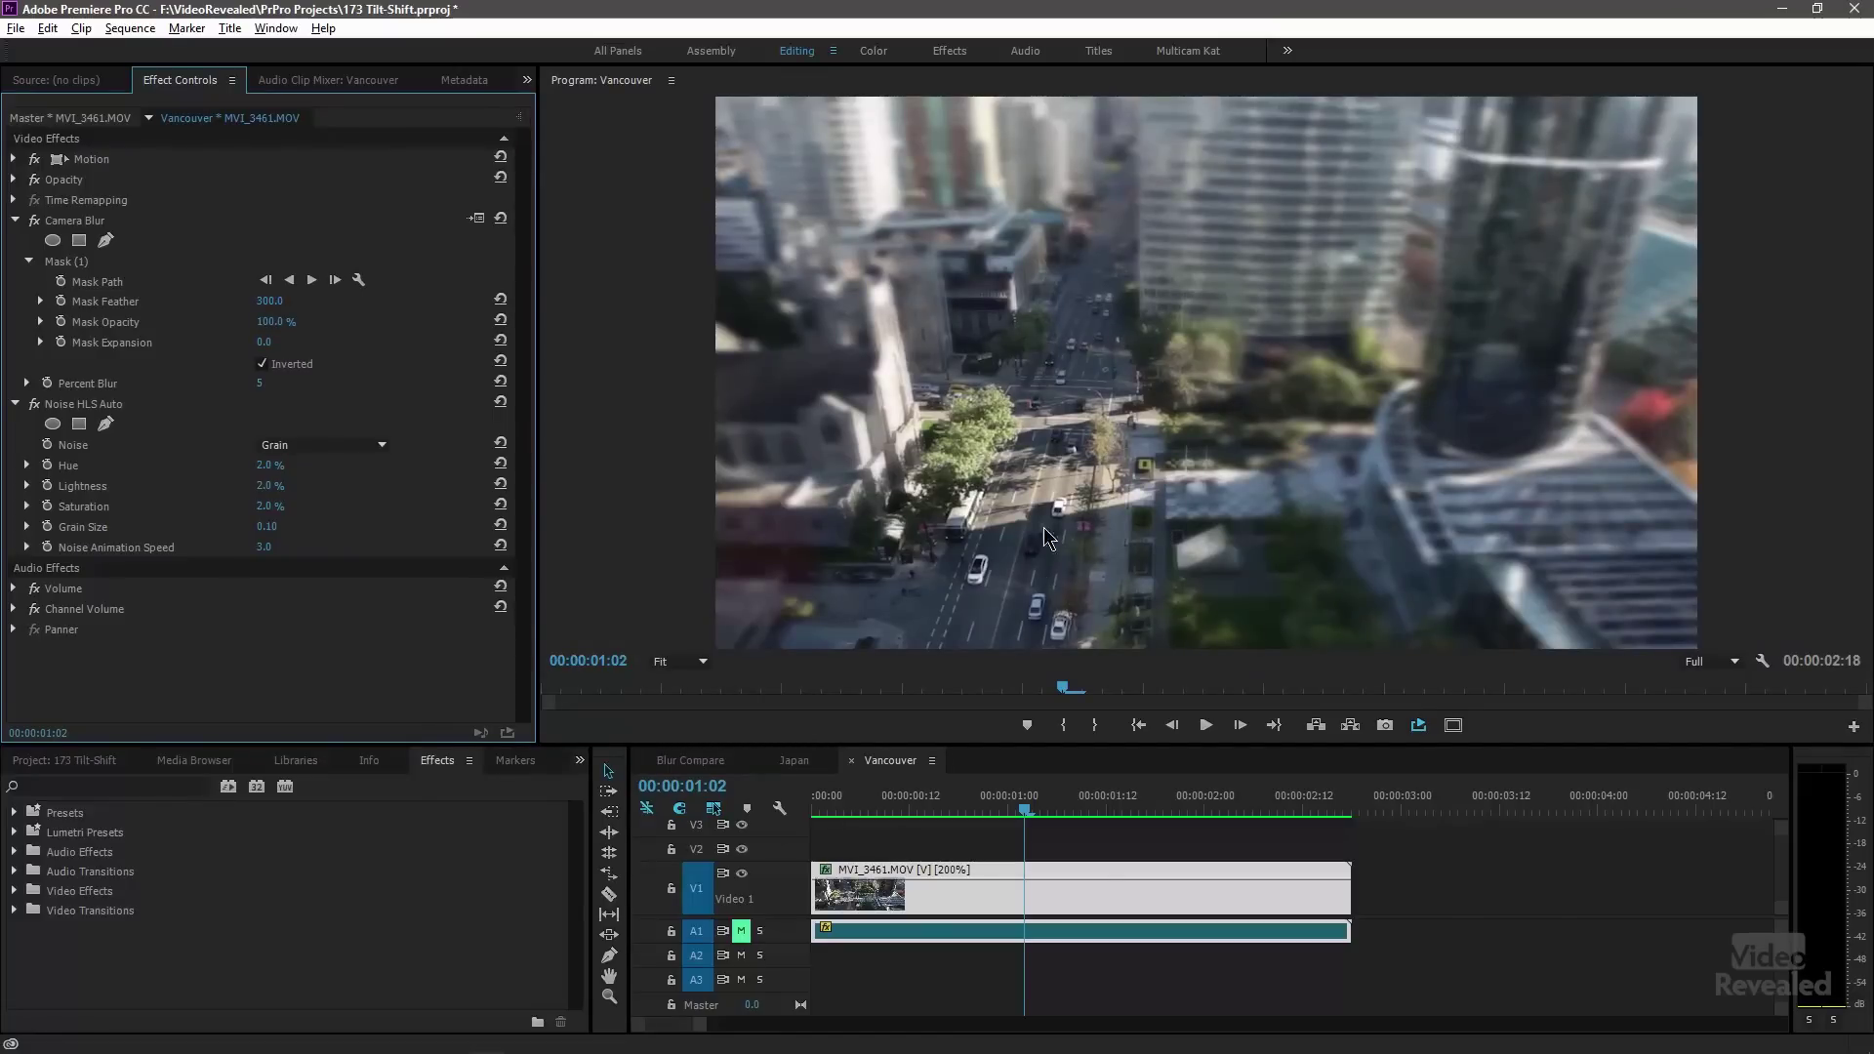
# Step: Preview the sequence and check MVI_3461.MOV's speed and duration settings without changing them
pyautogui.press('space')
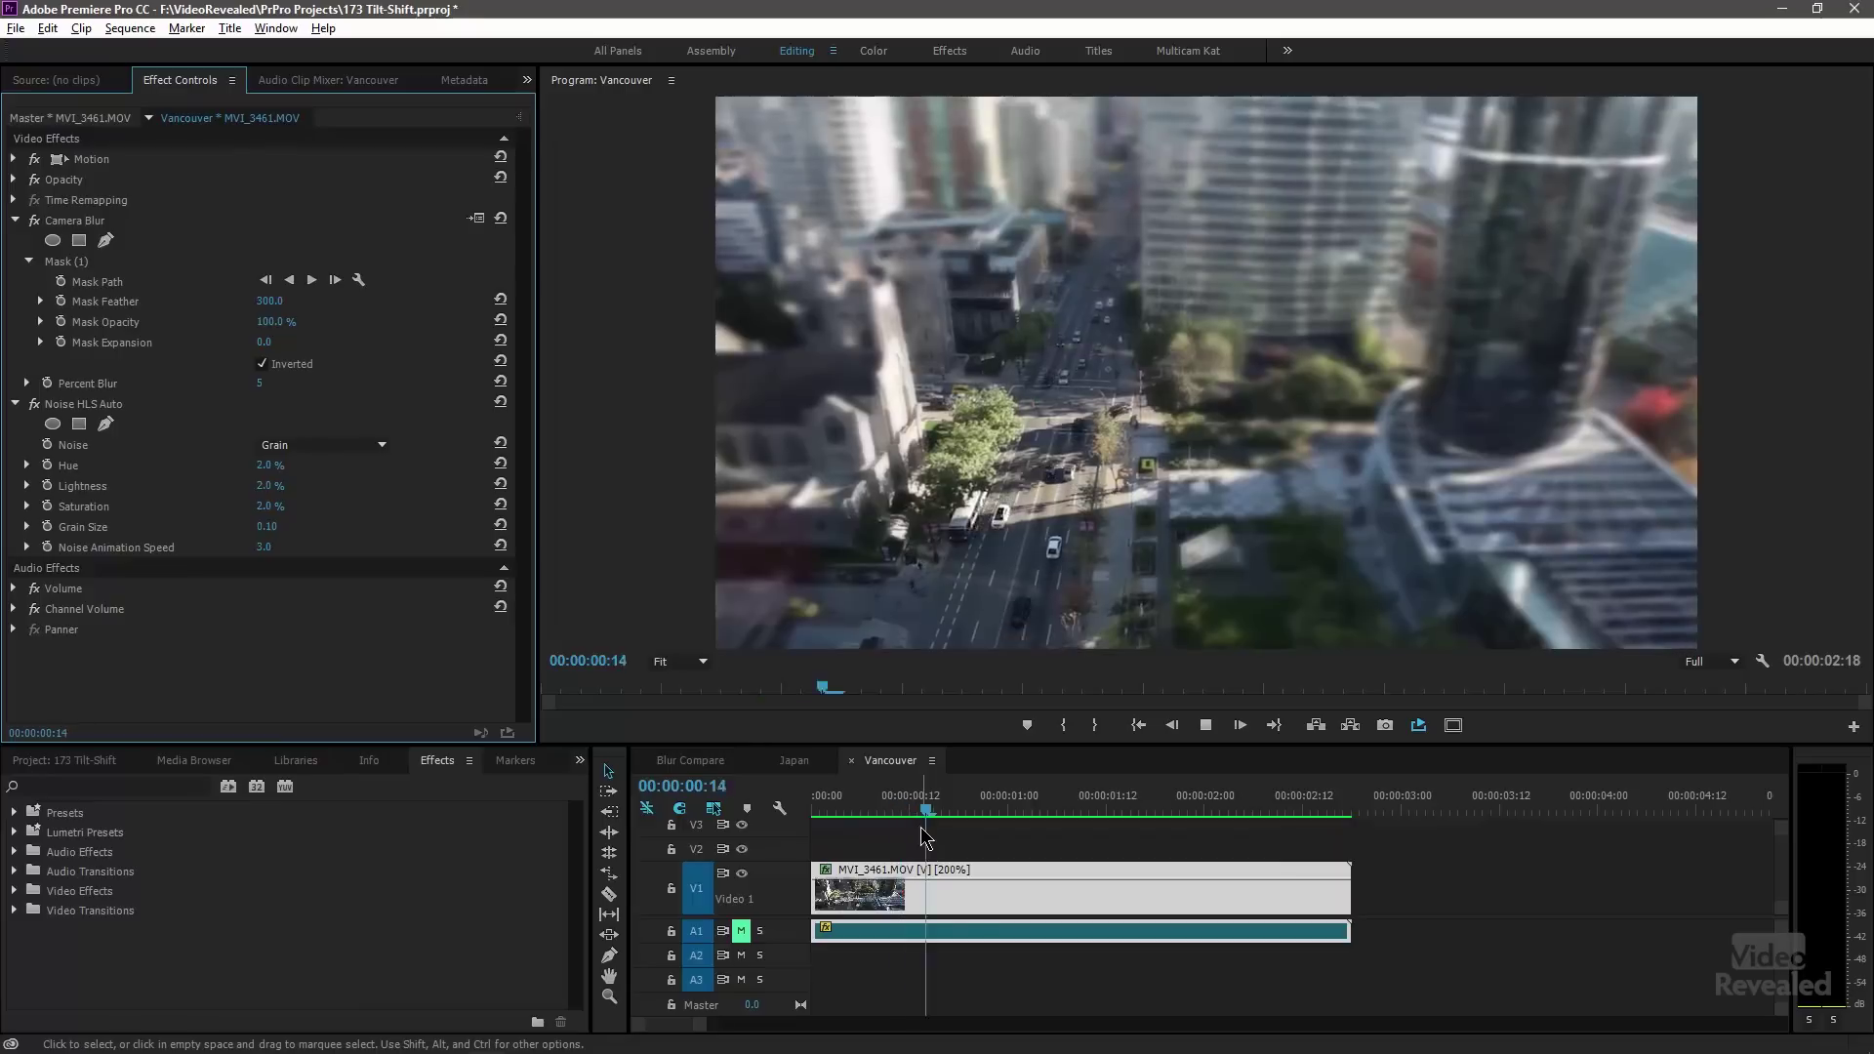
pyautogui.press('space')
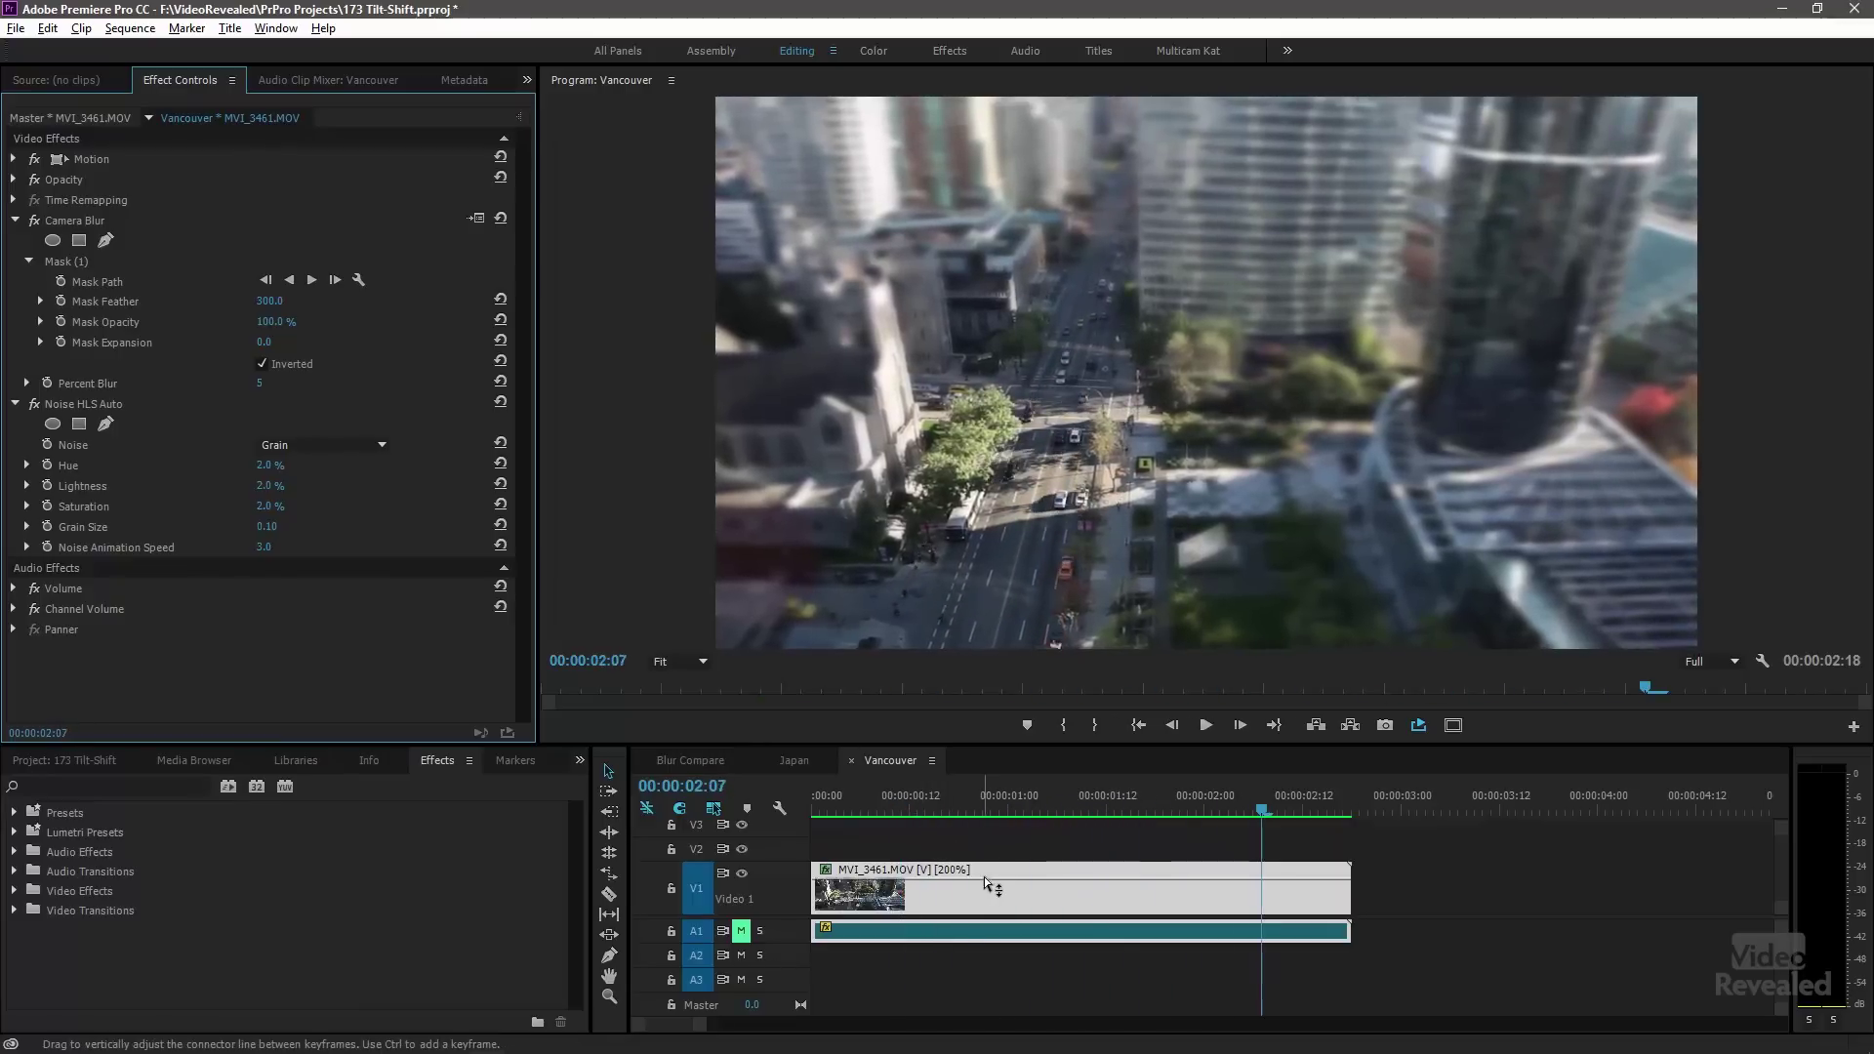
pyautogui.rightClick(985, 871)
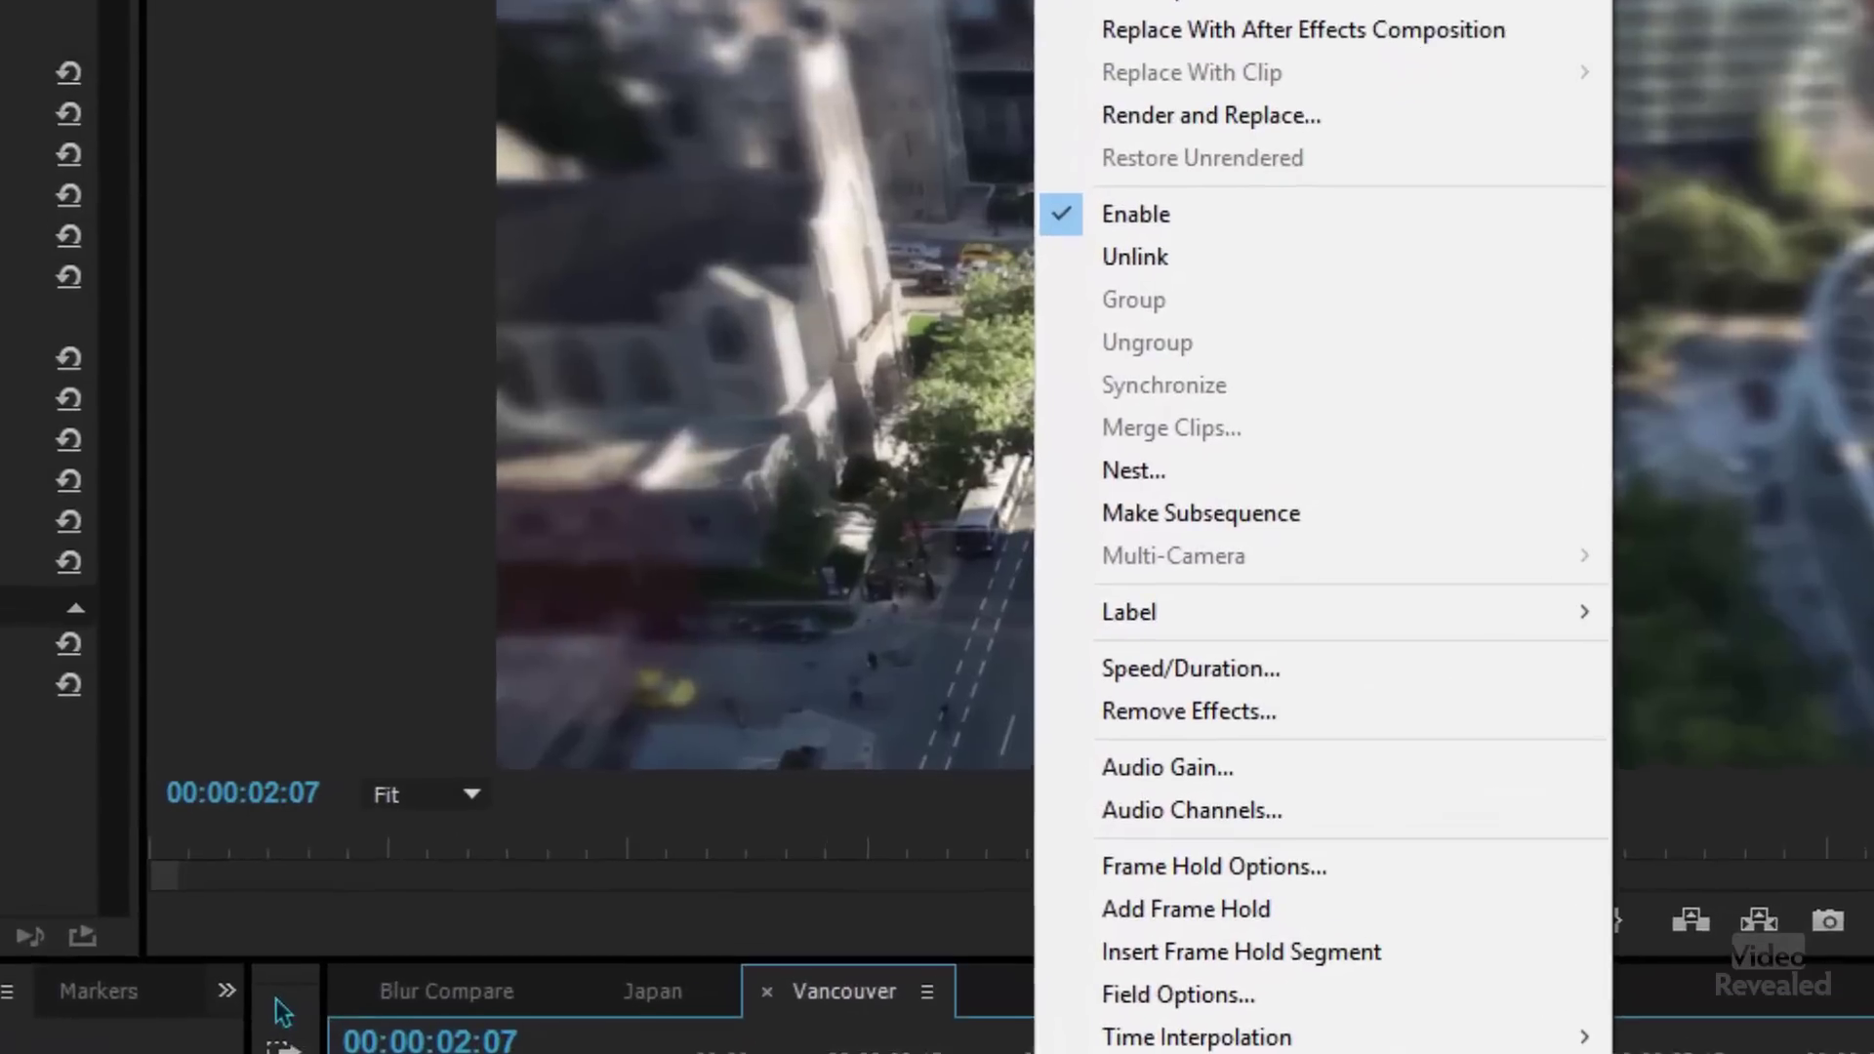
pyautogui.click(1292, 670)
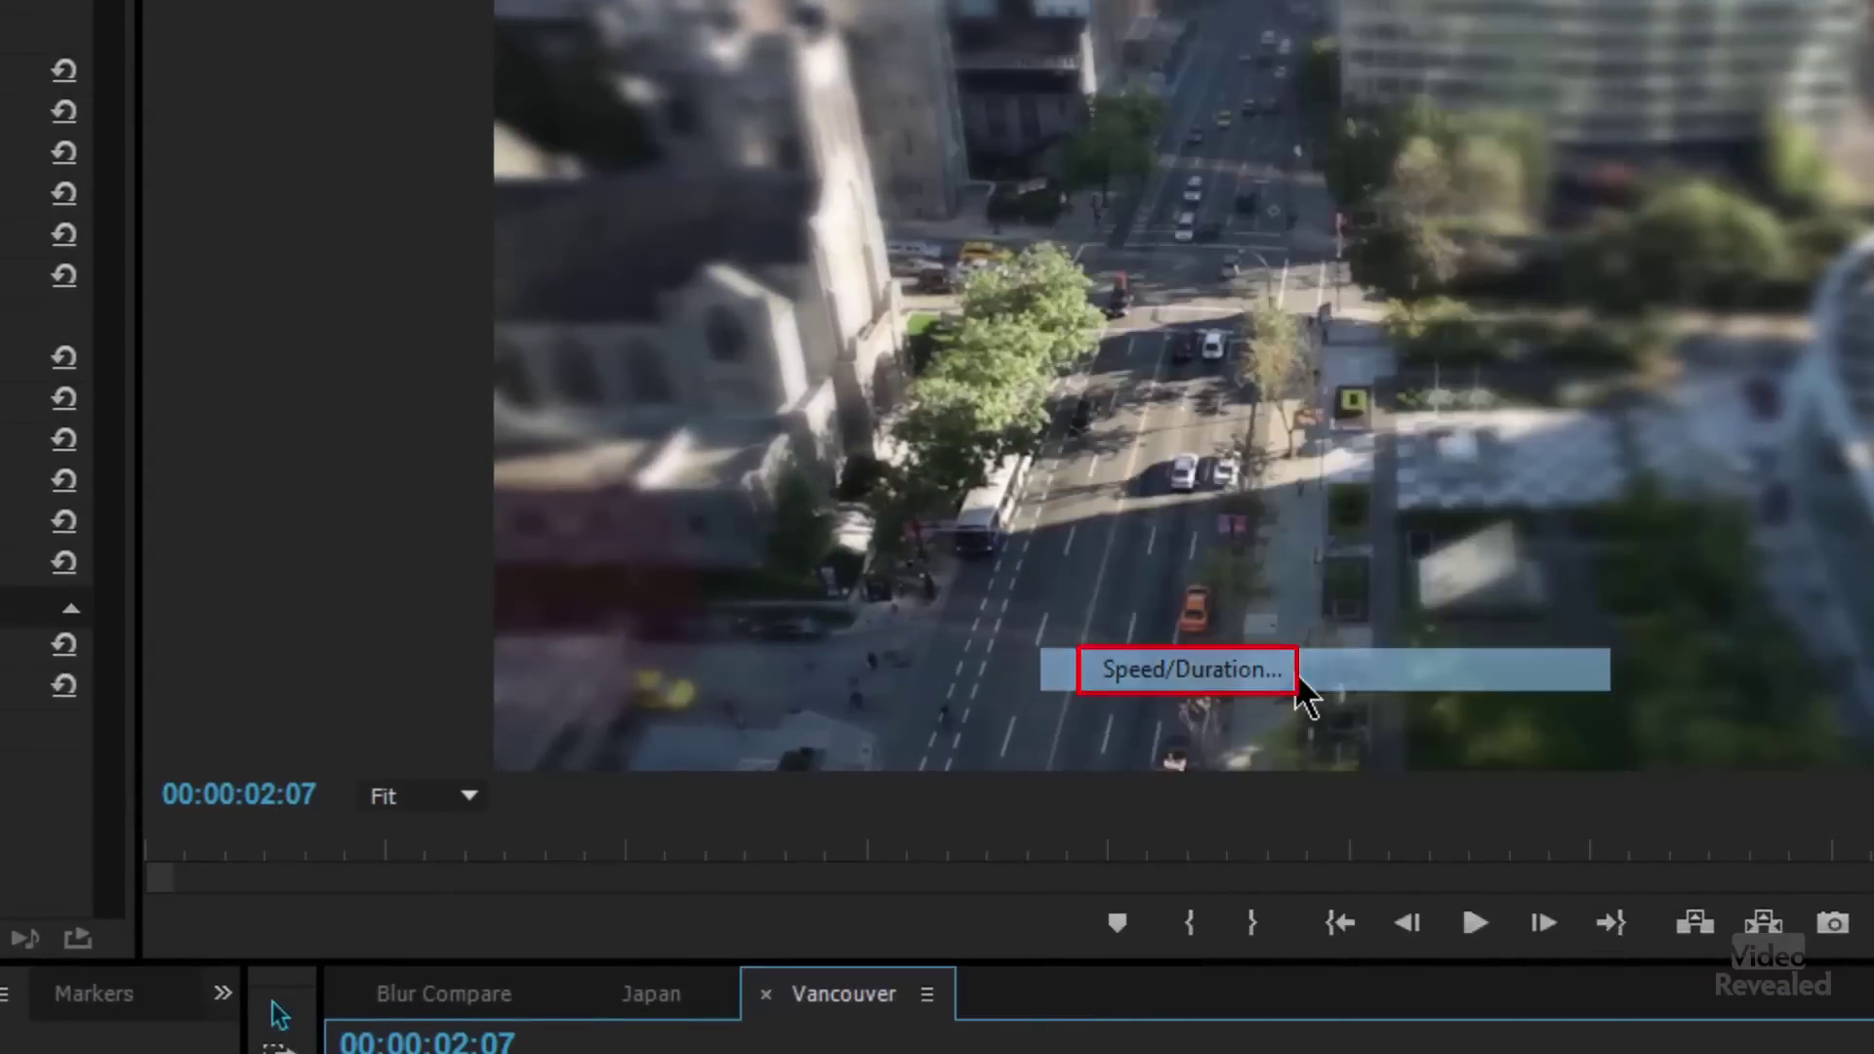
pyautogui.click(1060, 738)
# Step: Replay the preview, stop at 01:08, and inspect the Camera Blur and Noise HLS Auto effects
pyautogui.press('space')
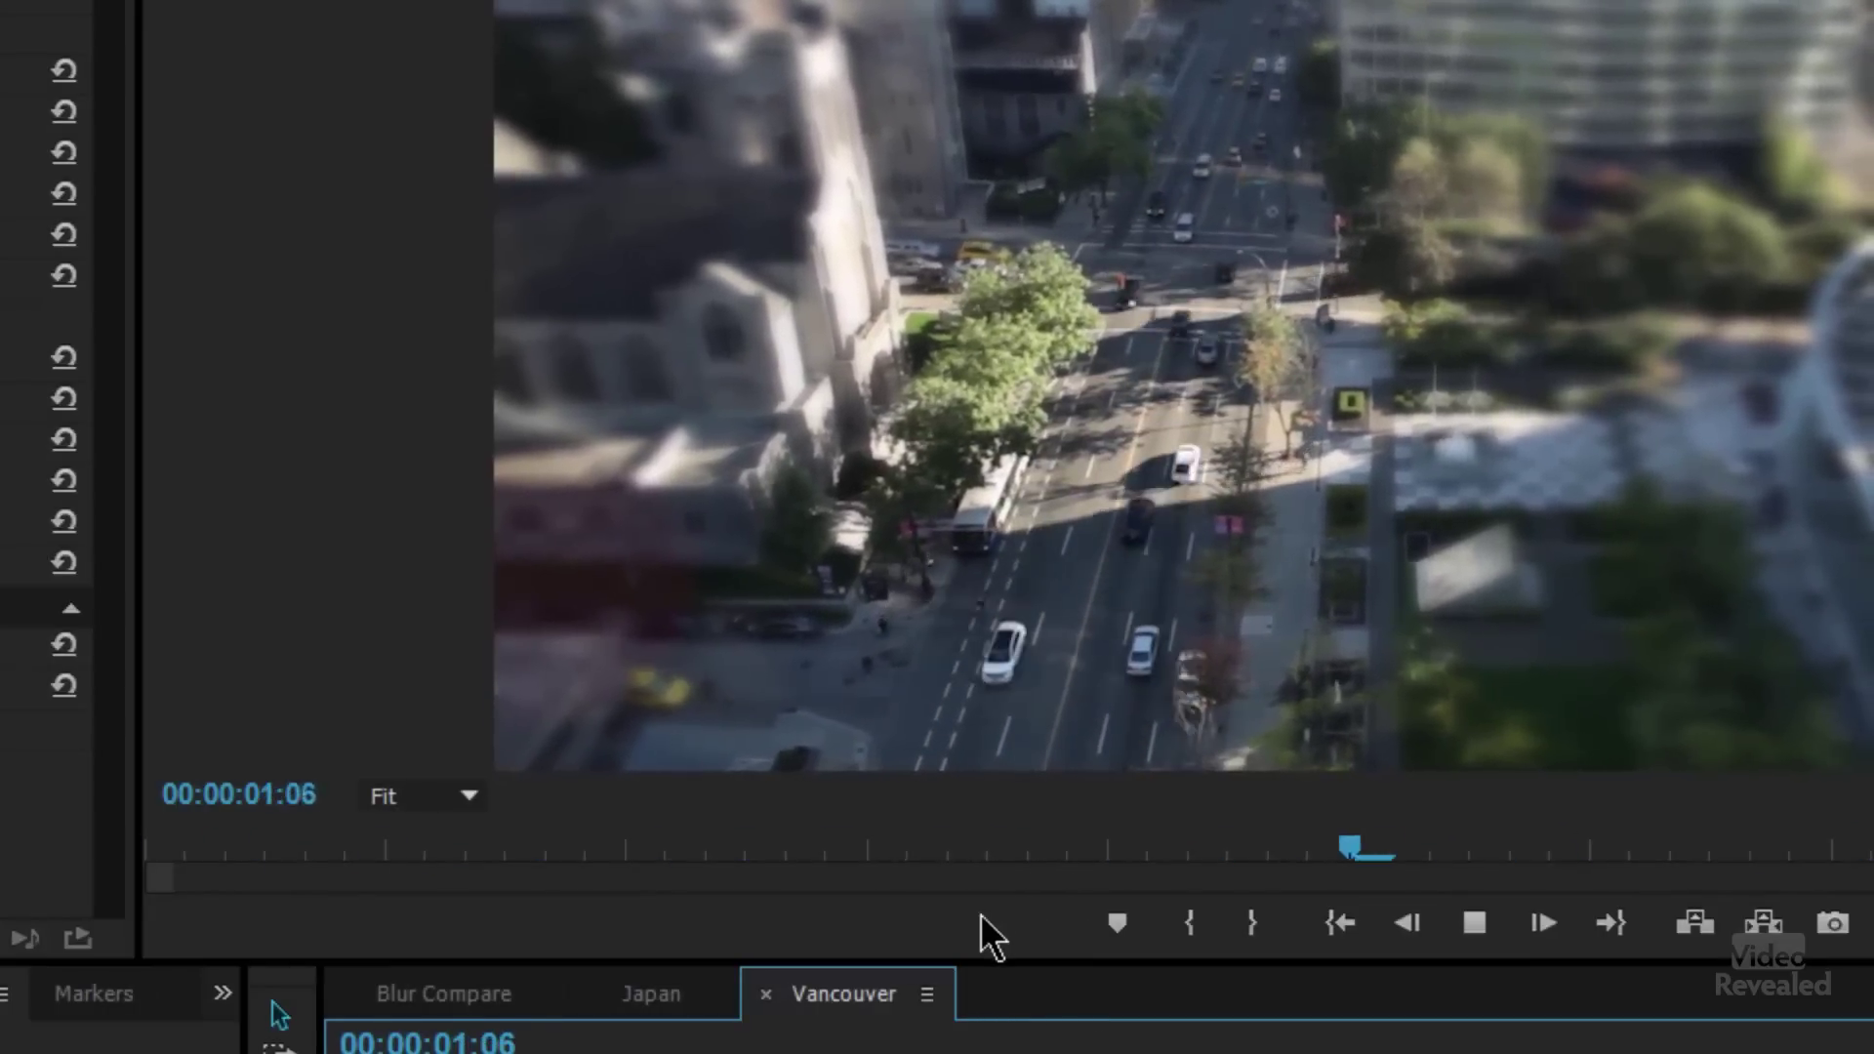
pyautogui.press('space')
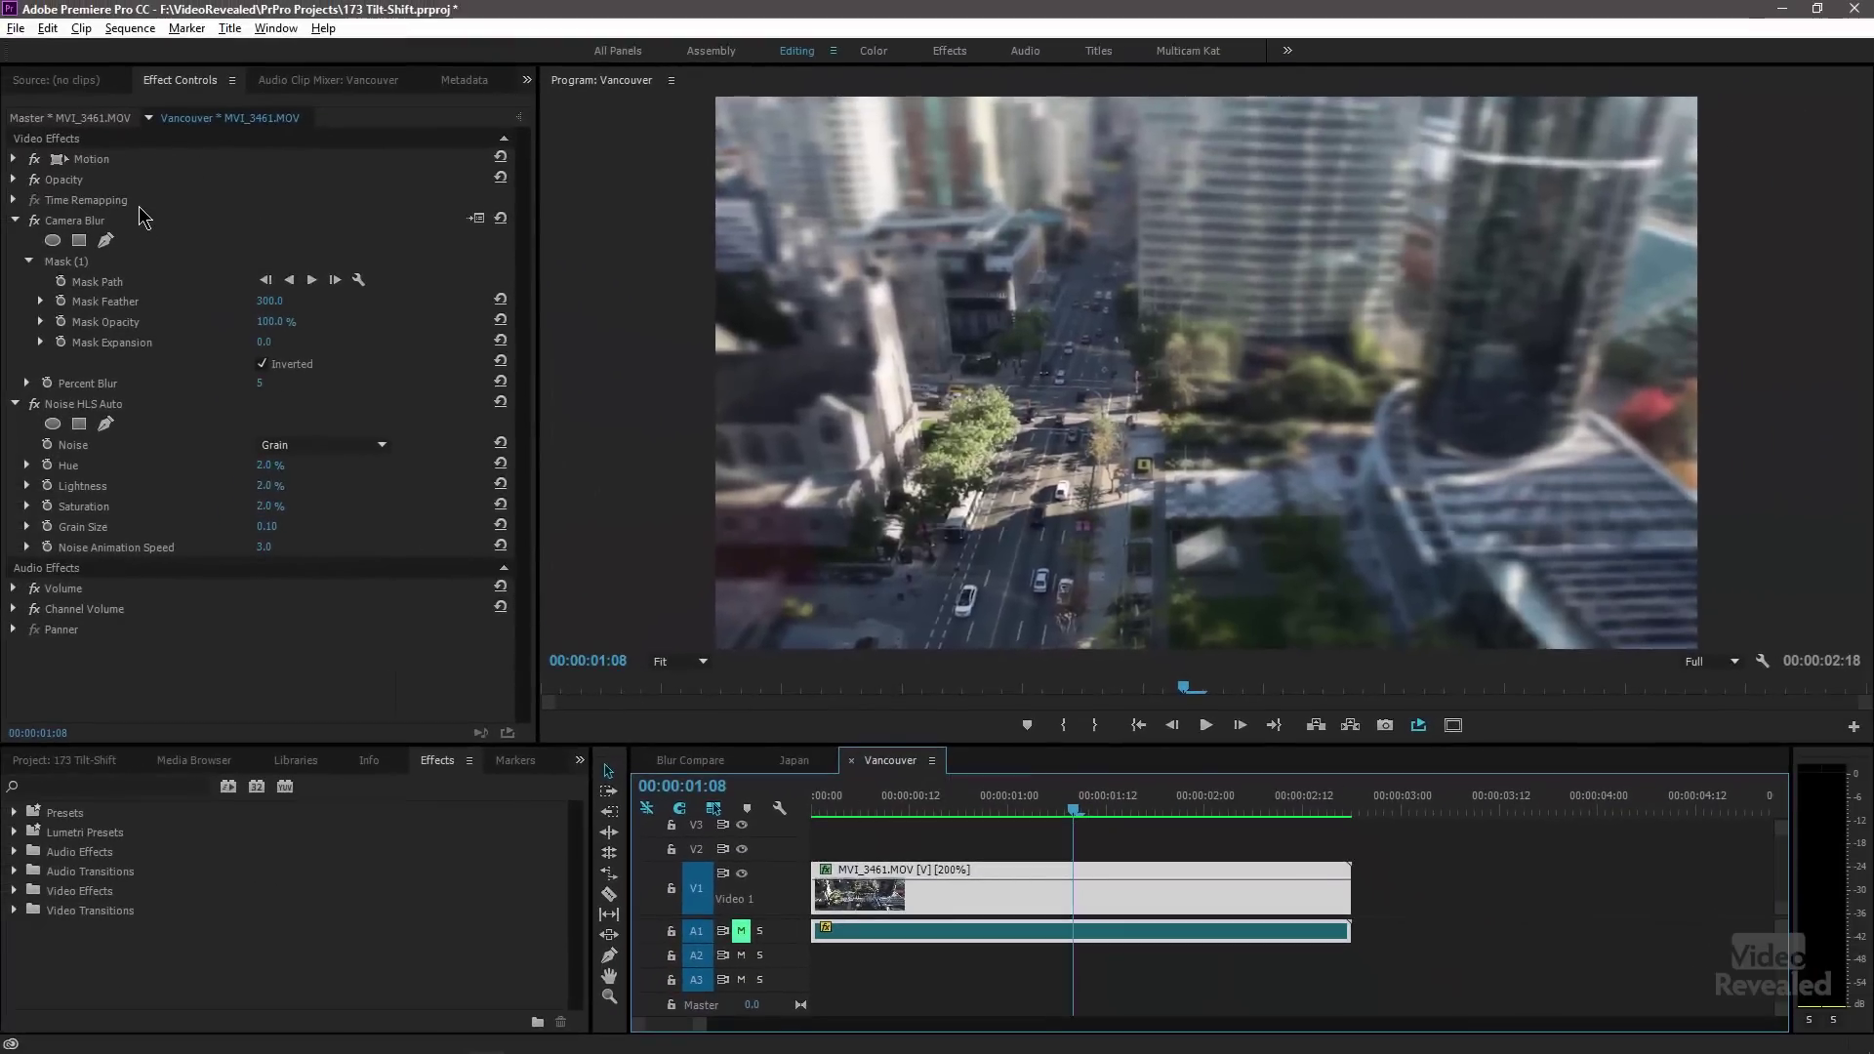
pyautogui.click(75, 224)
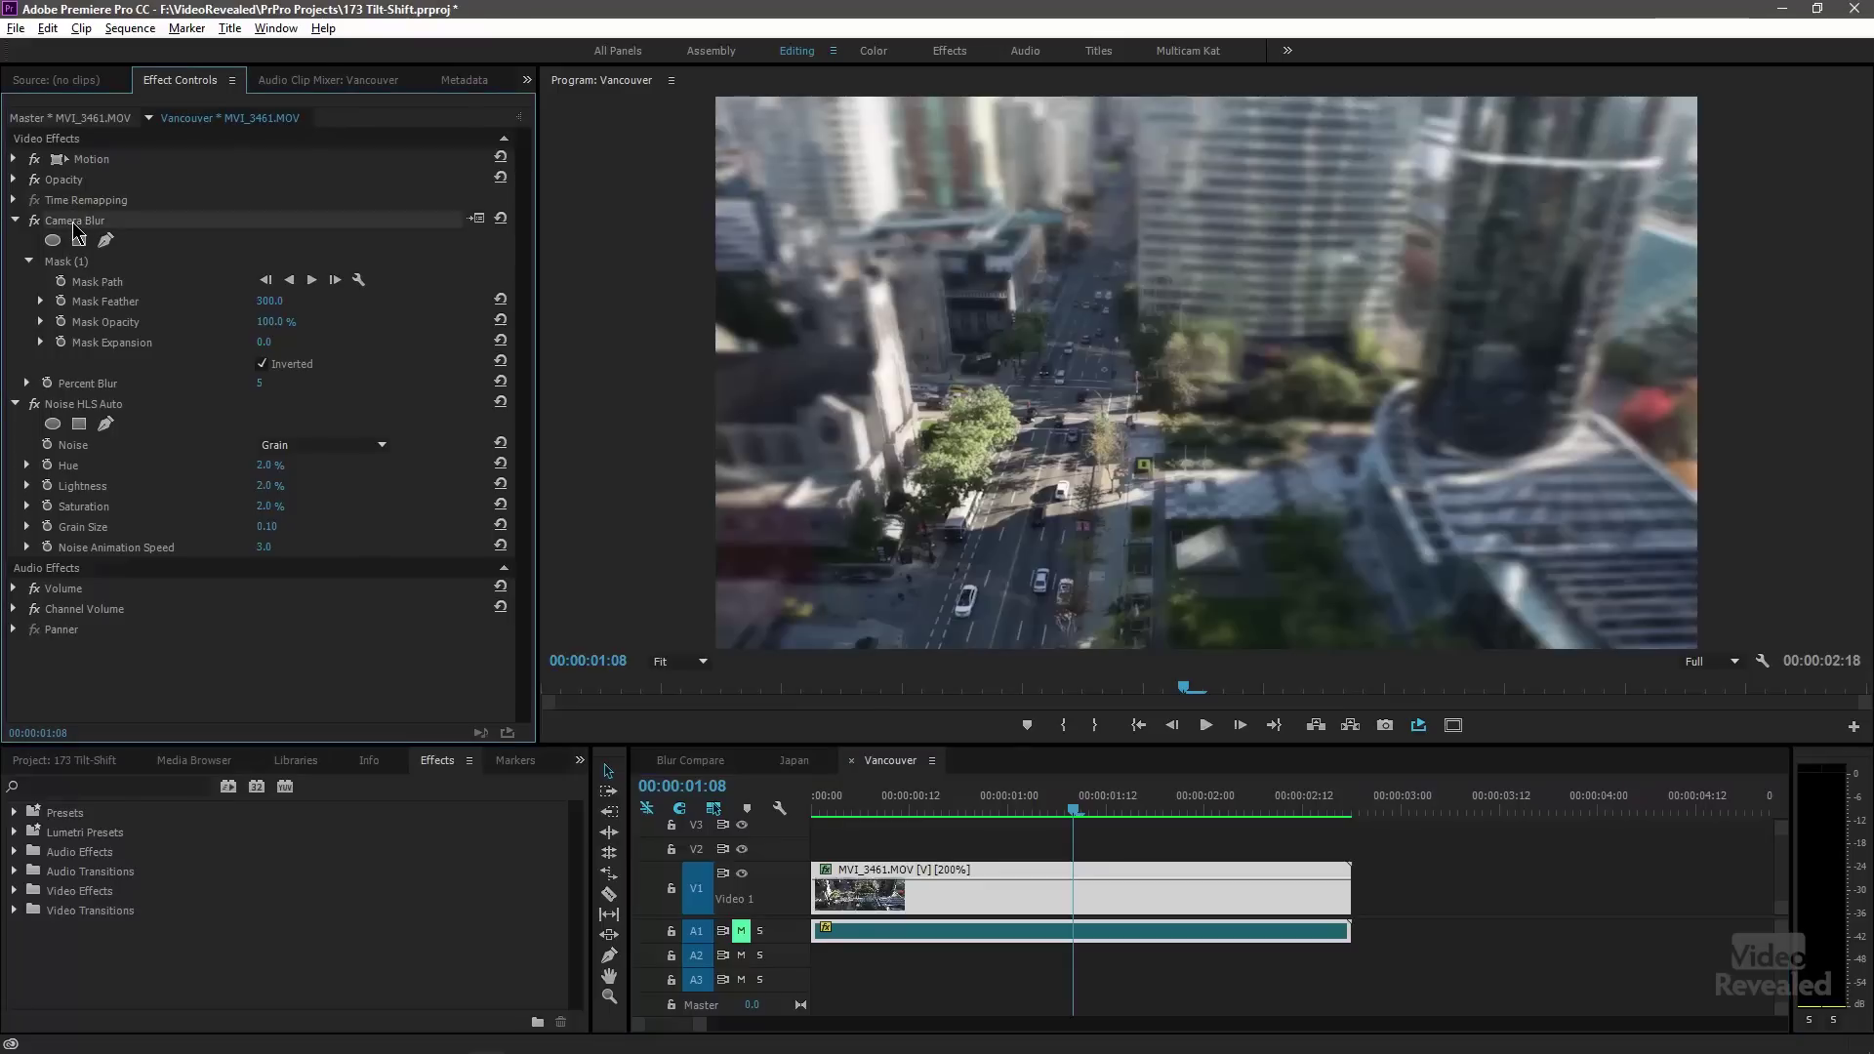
pyautogui.click(67, 406)
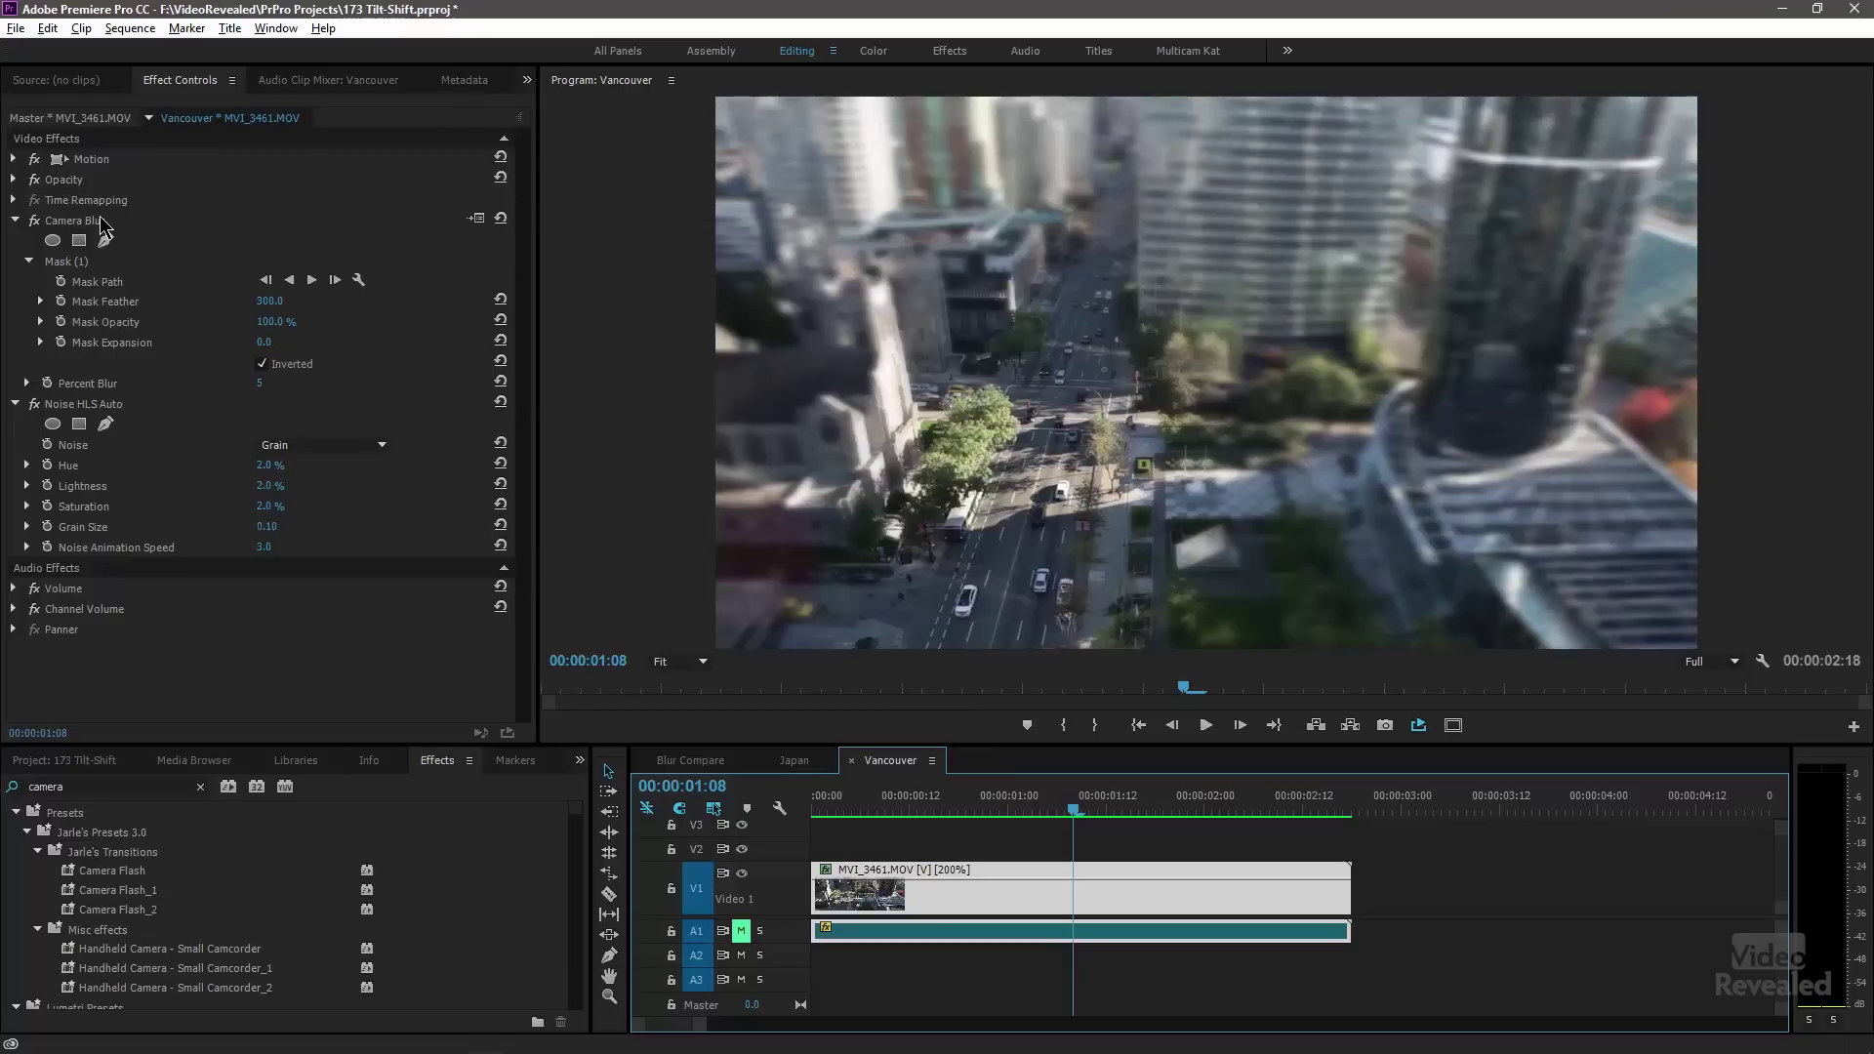
pyautogui.click(88, 226)
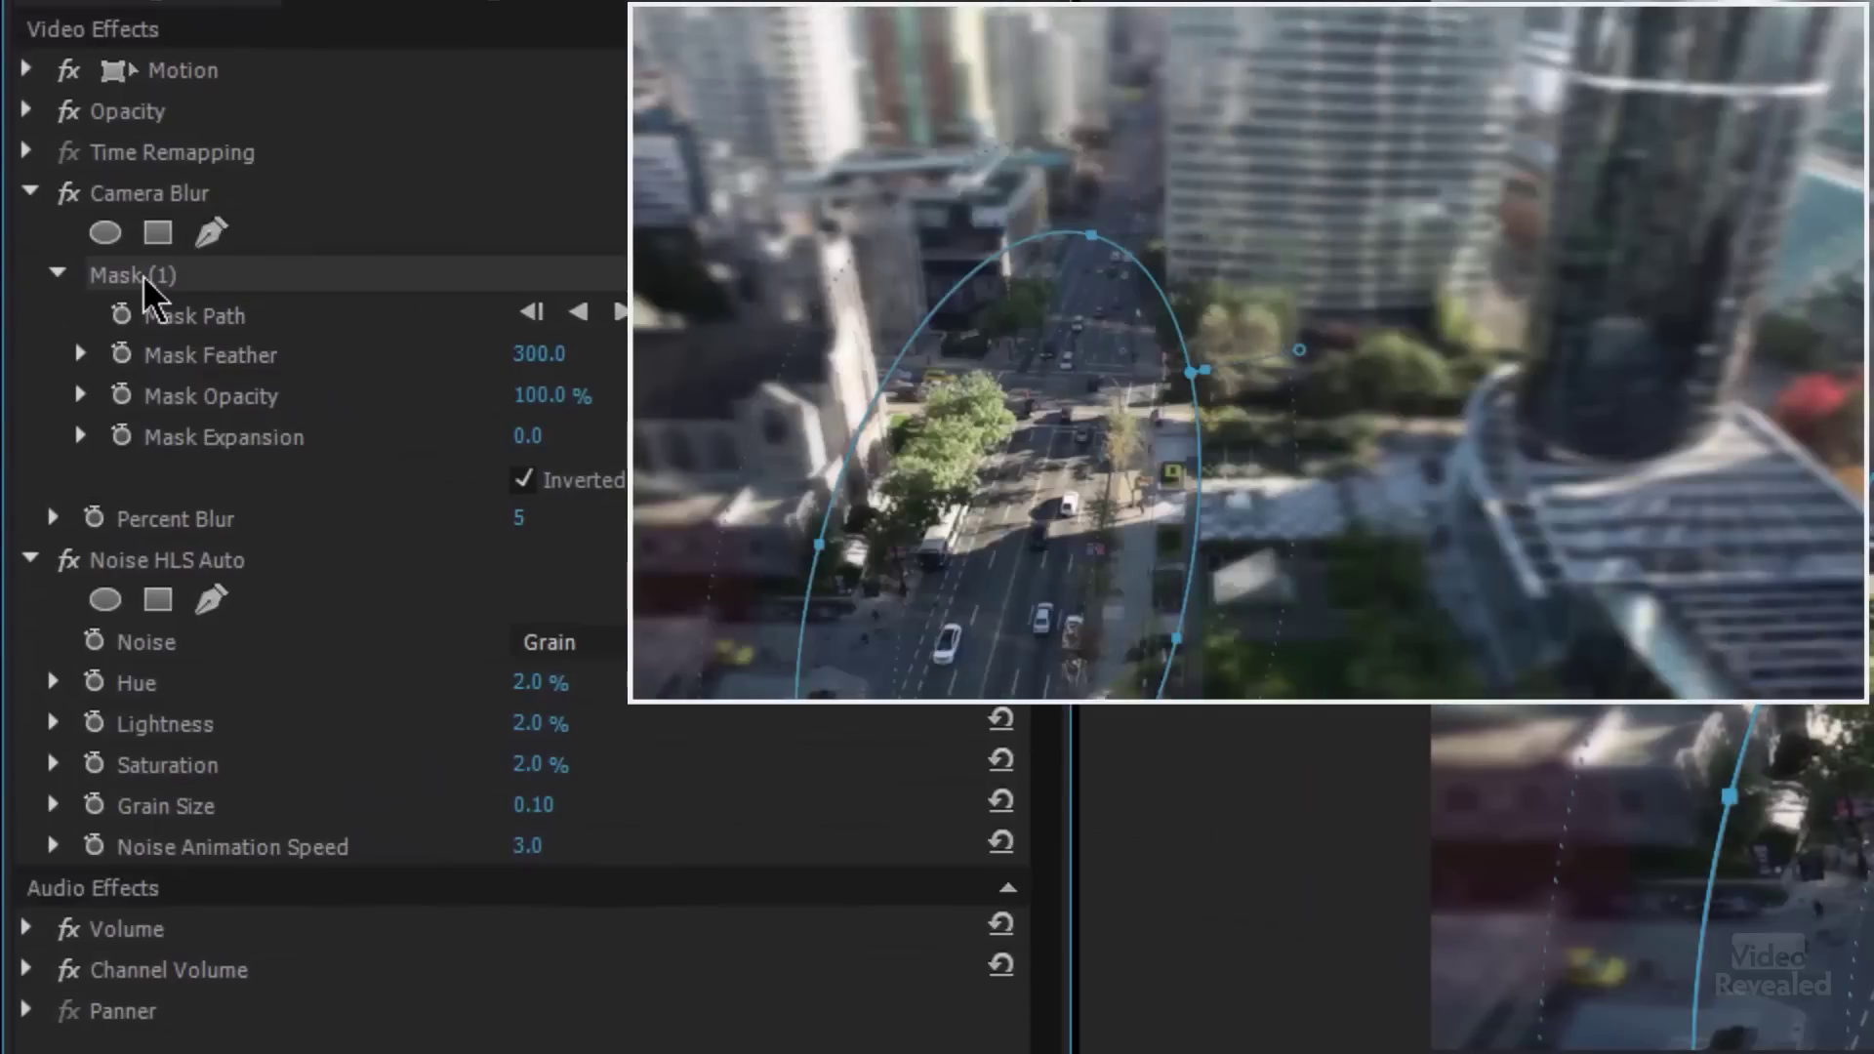
# Step: Replace Camera Blur's old mask with a new inverted elliptical mask
pyautogui.press('Delete')
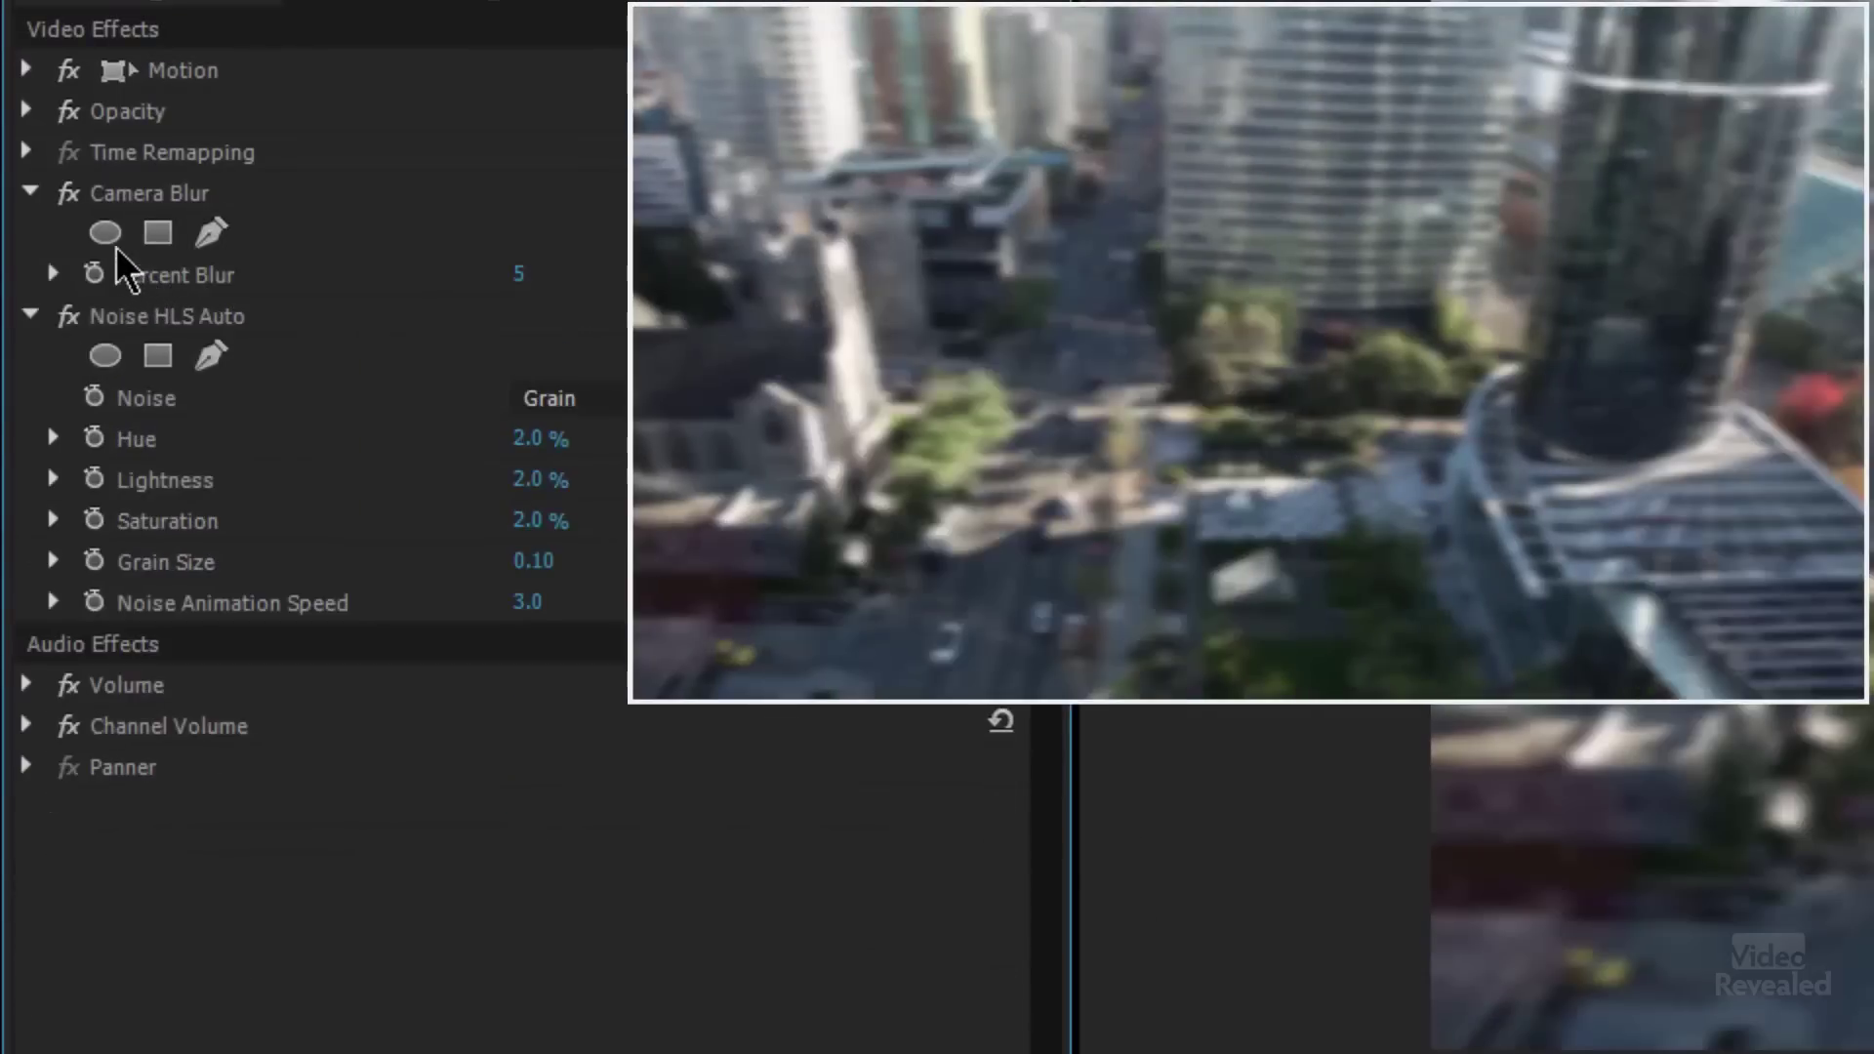
pyautogui.click(105, 234)
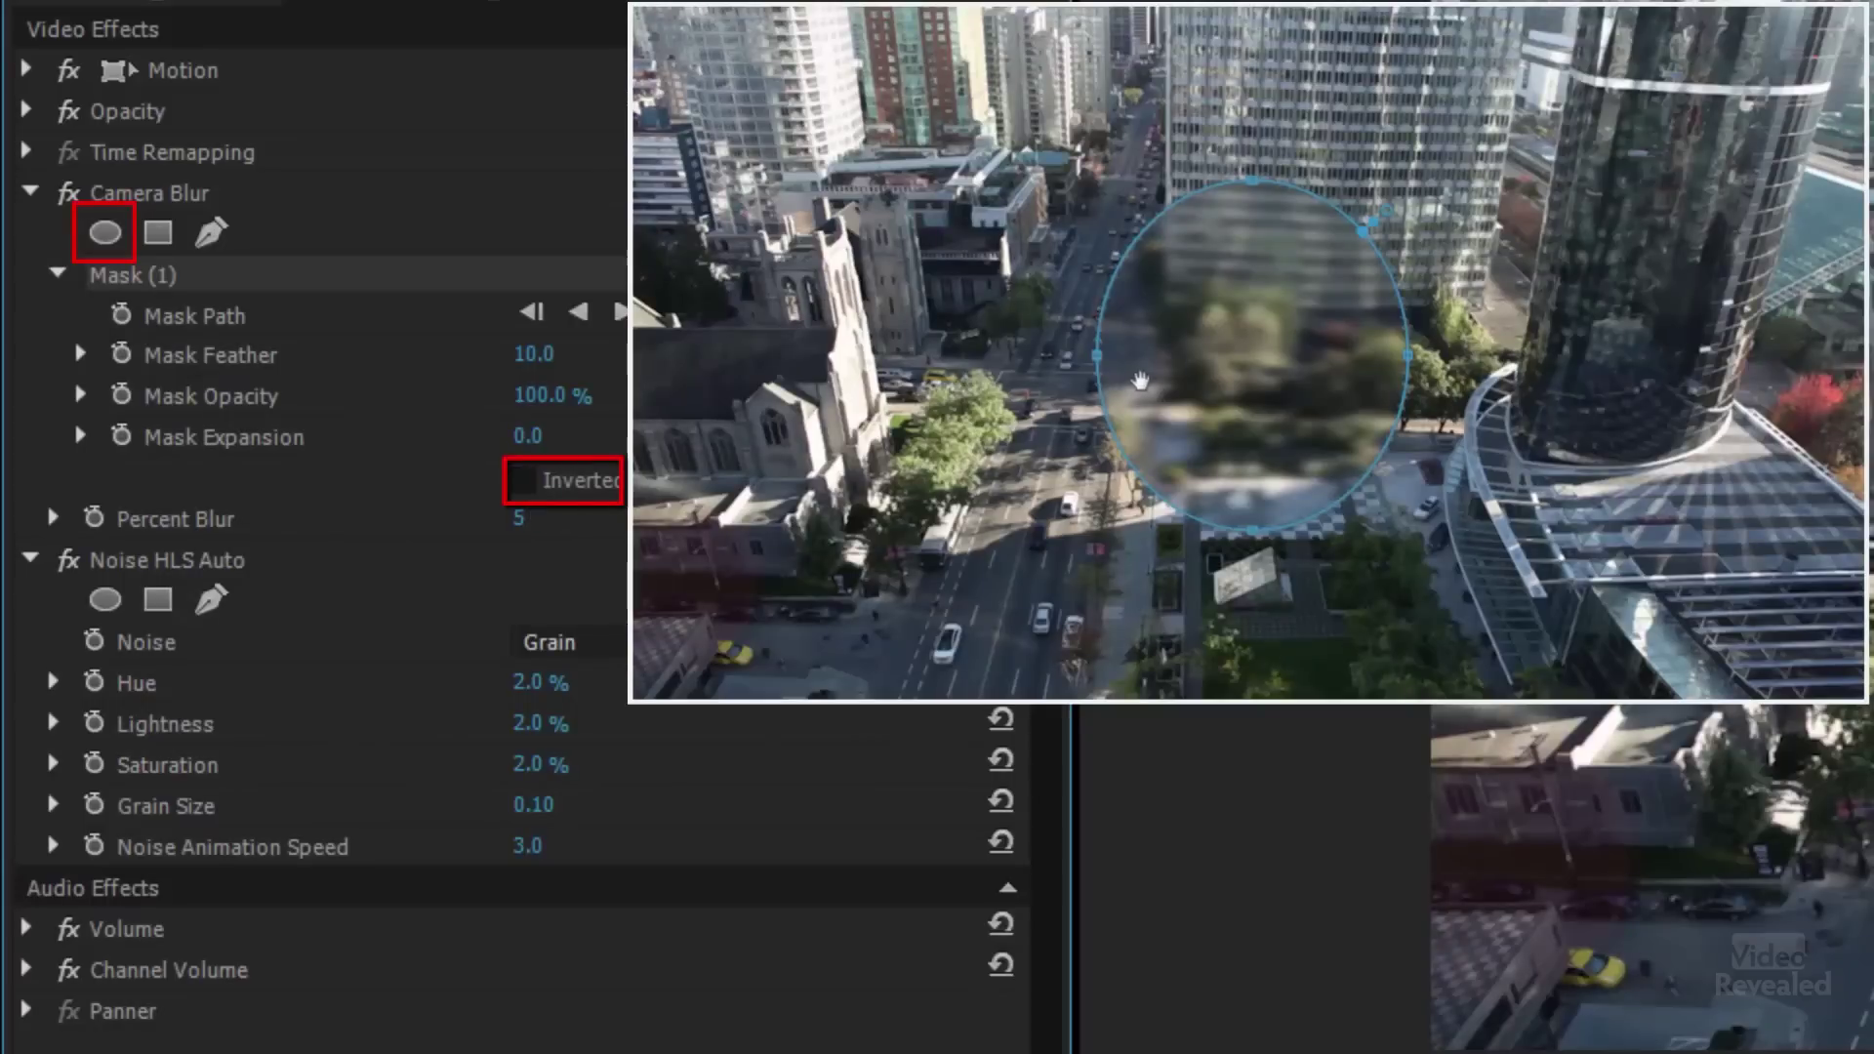
pyautogui.click(524, 480)
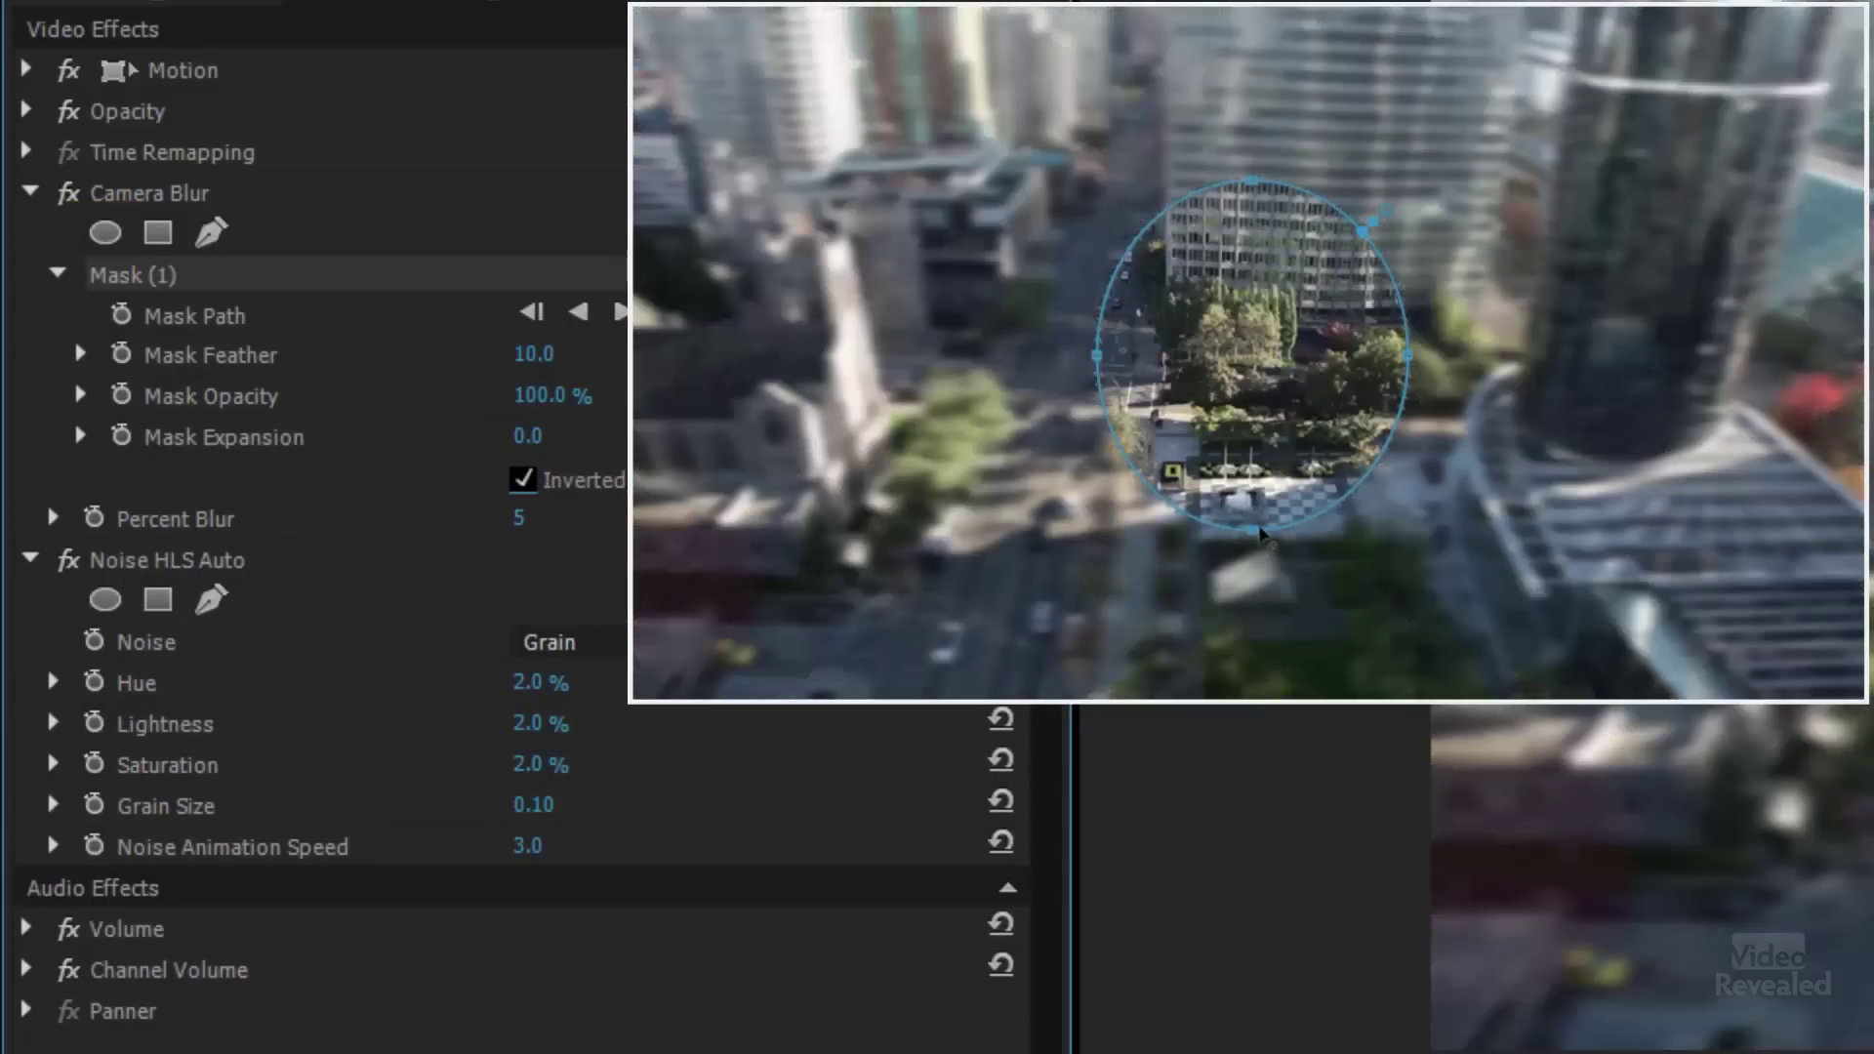
# Step: Stretch the ellipse tall, tilt it along the street, and widen its feather to 466.9
pyautogui.moveTo(1254, 537); pyautogui.dragTo(1253, 689)
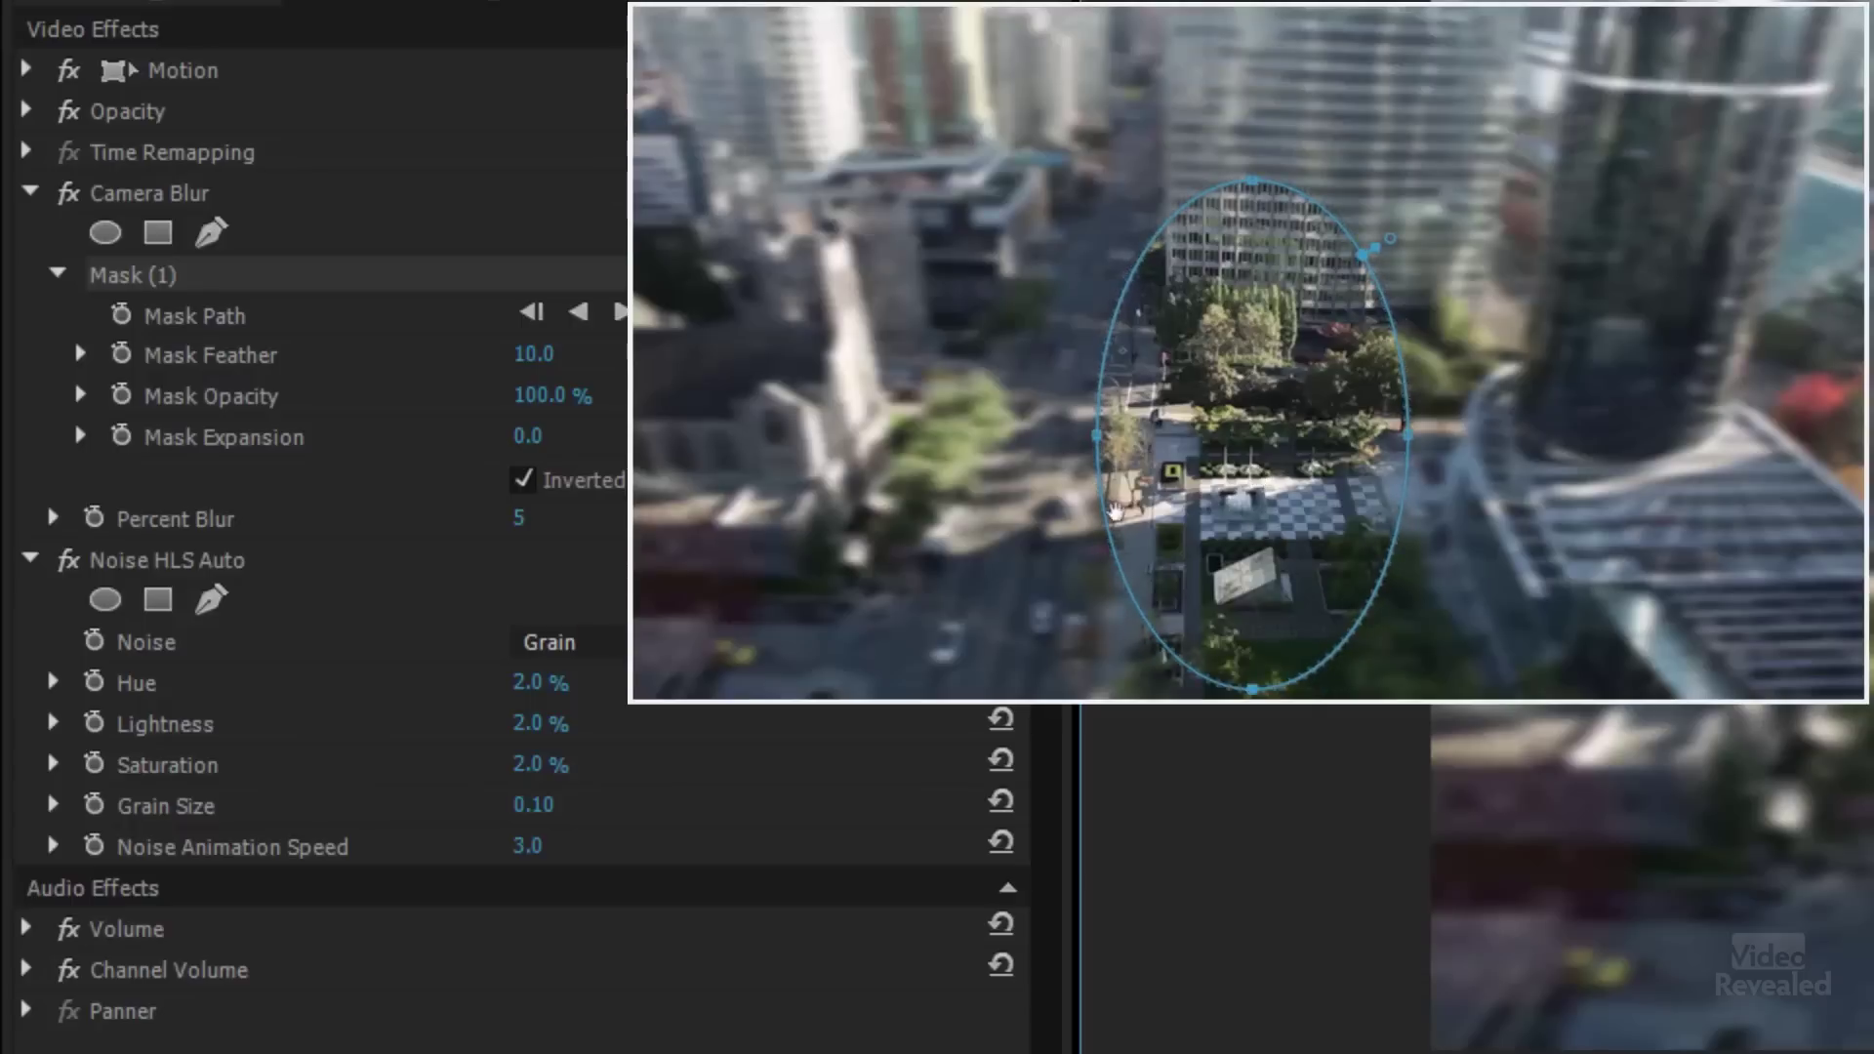
pyautogui.moveTo(1022, 538); pyautogui.dragTo(1025, 544)
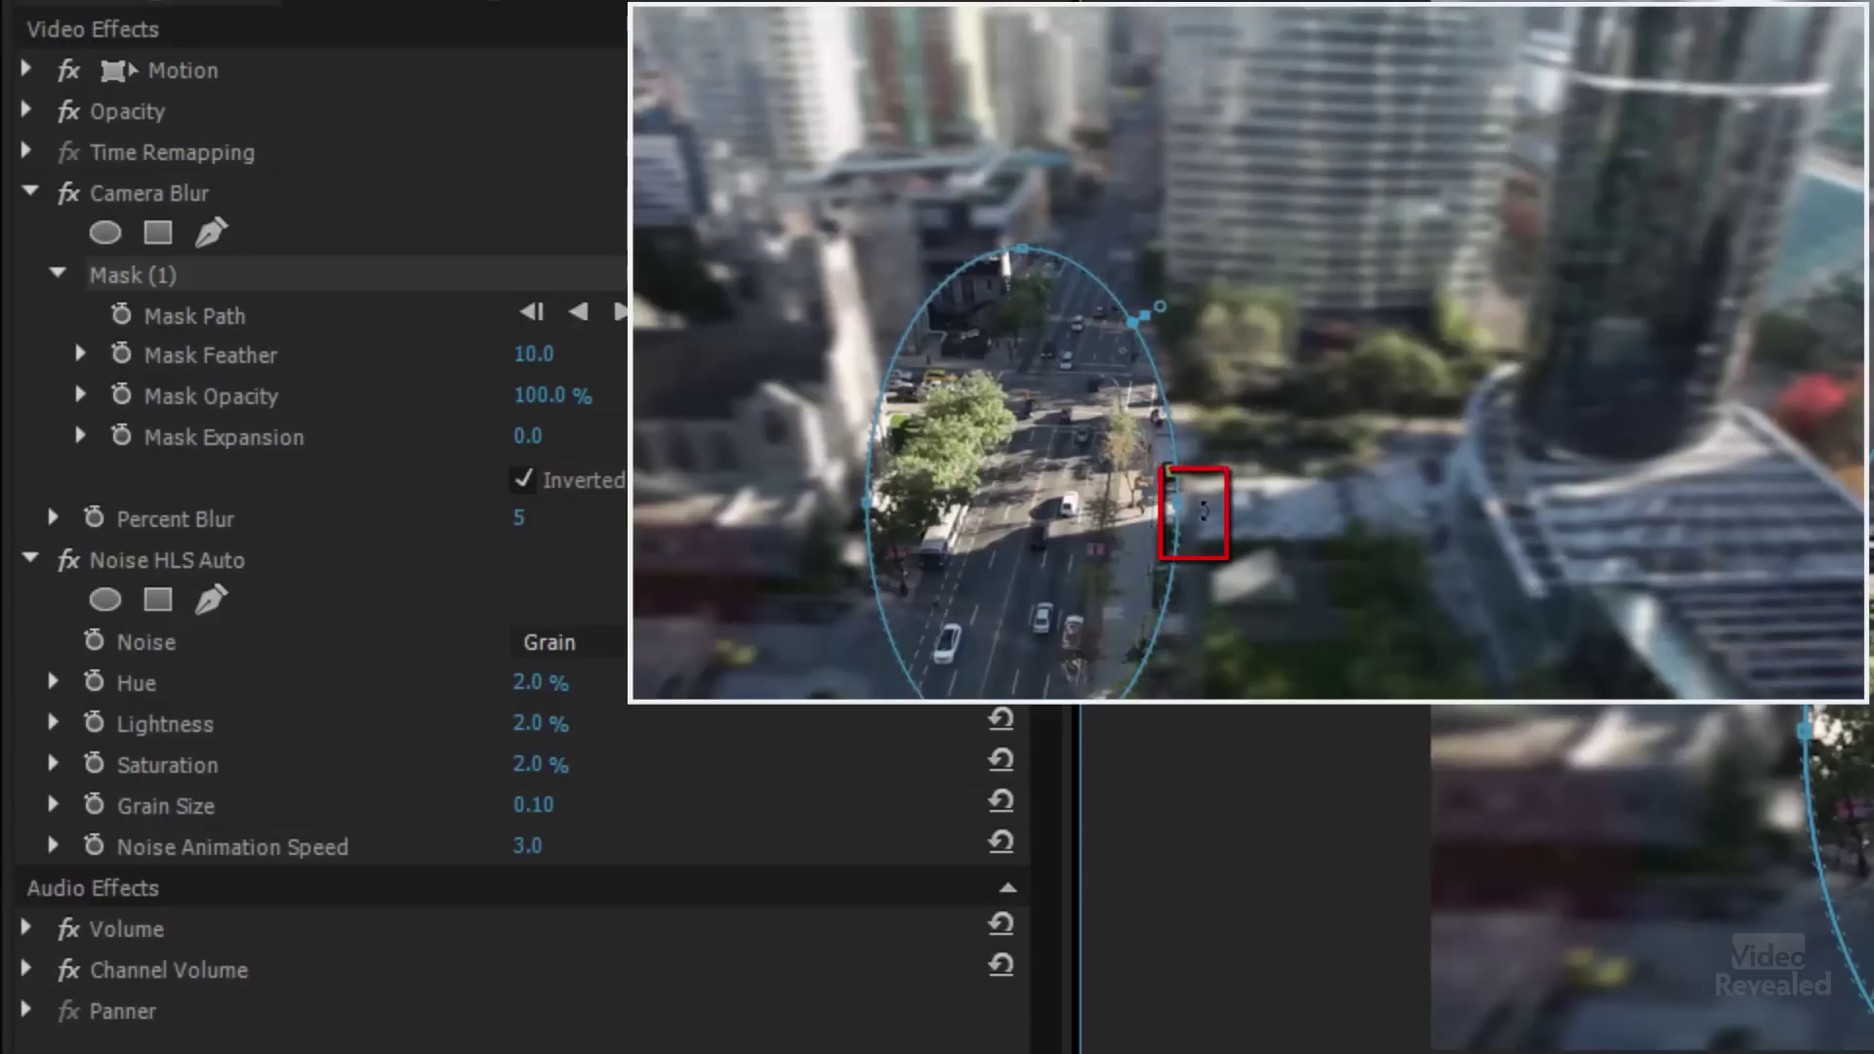
pyautogui.moveTo(1204, 509); pyautogui.dragTo(1194, 534)
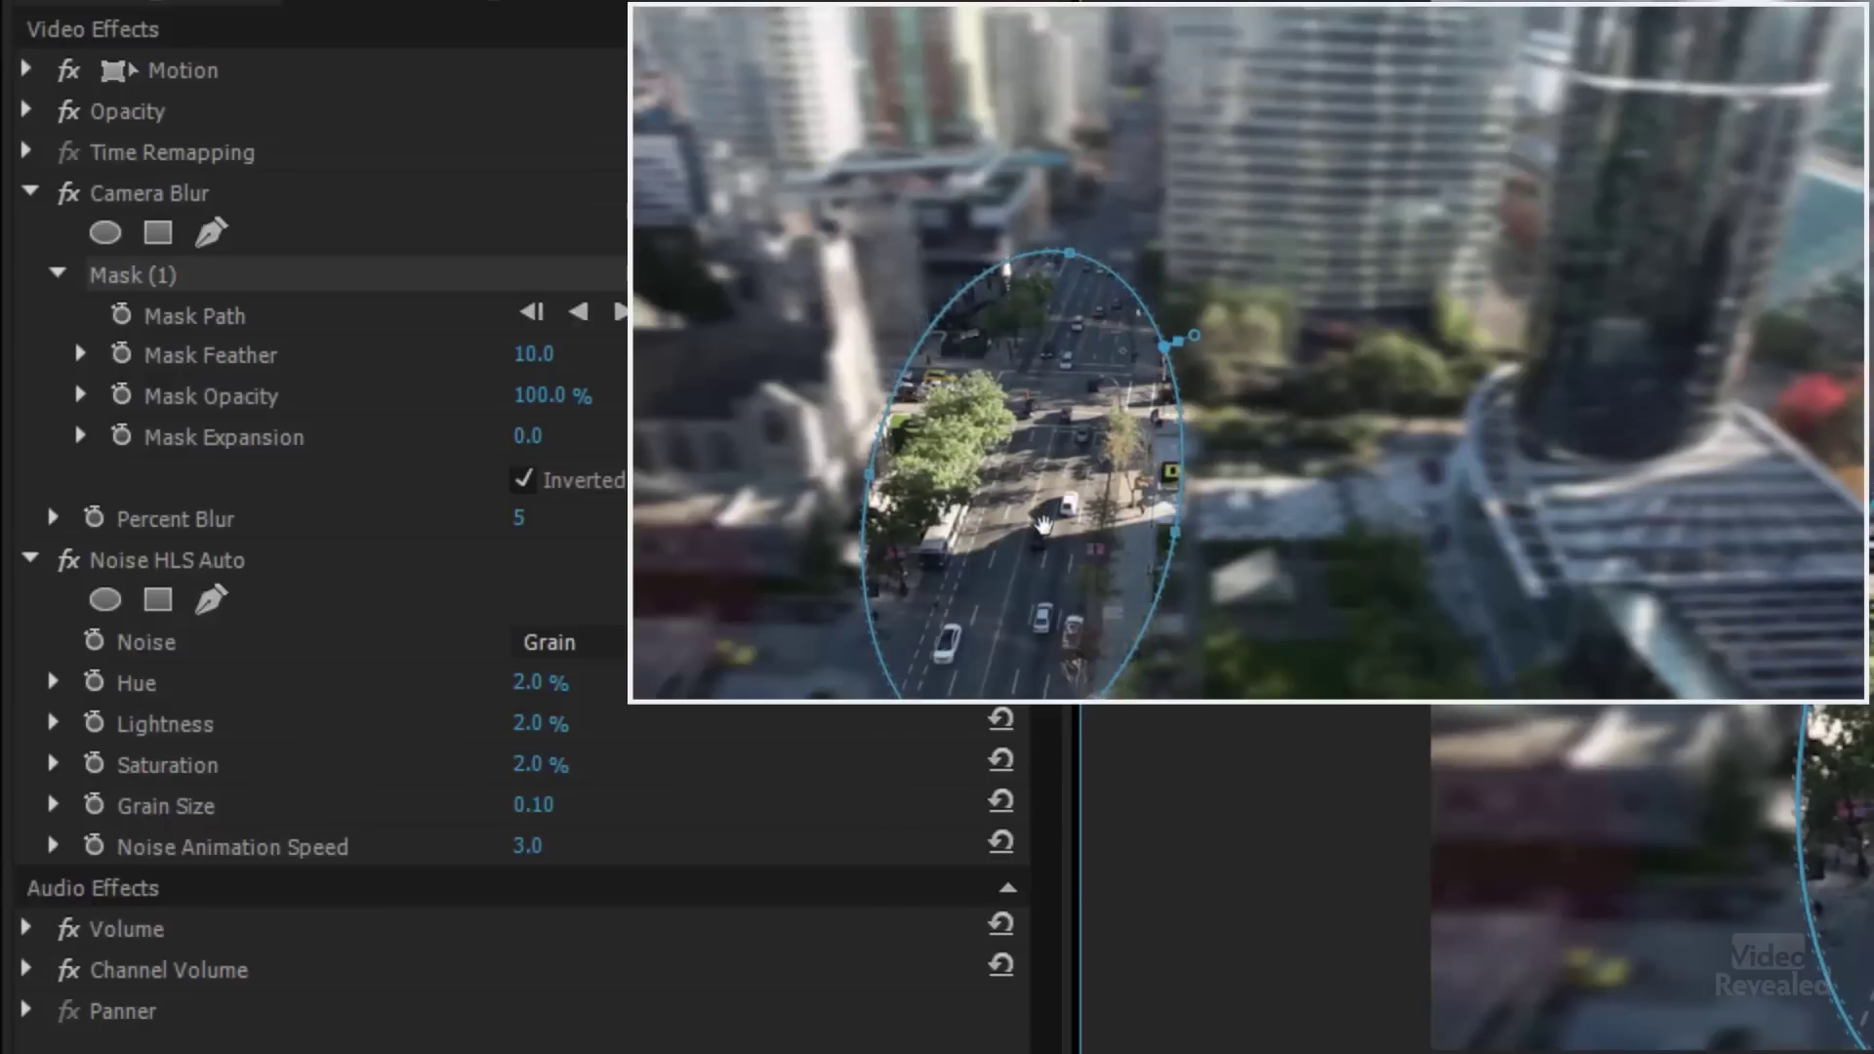
pyautogui.moveTo(1043, 525); pyautogui.dragTo(1034, 522)
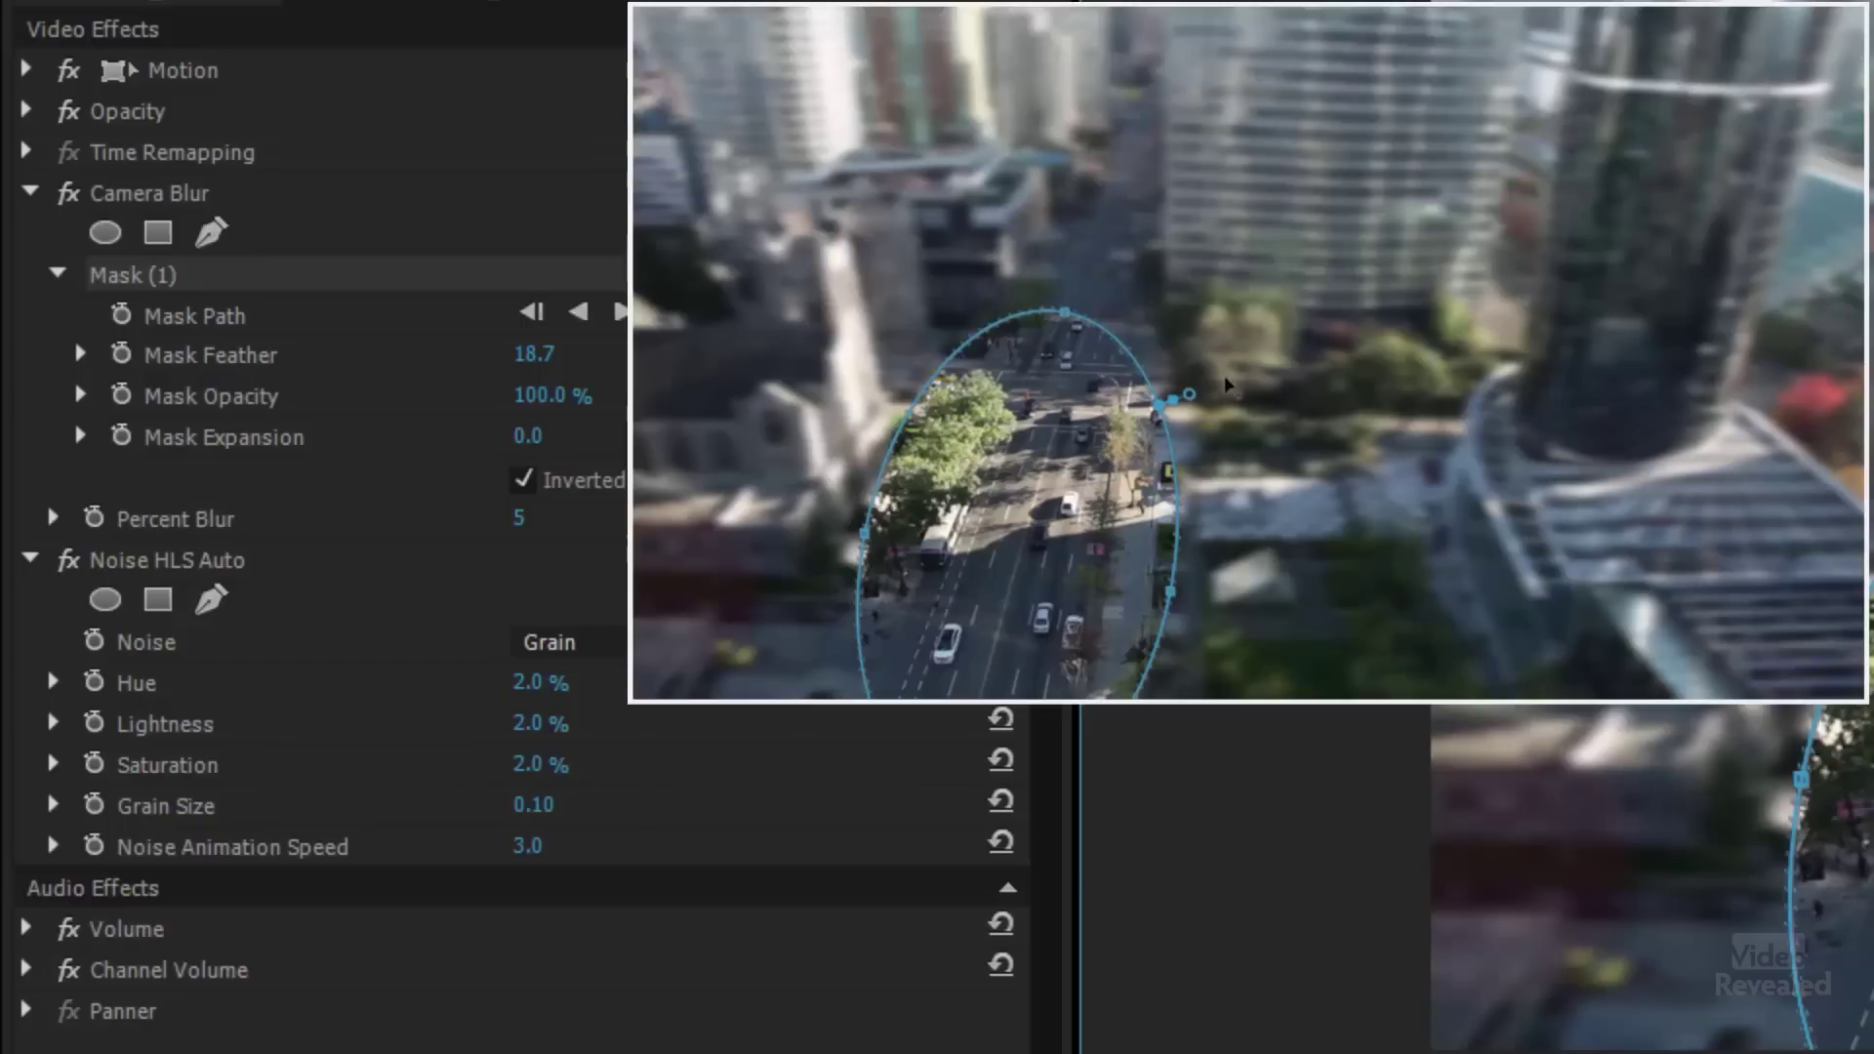
pyautogui.moveTo(1226, 385); pyautogui.dragTo(1298, 350)
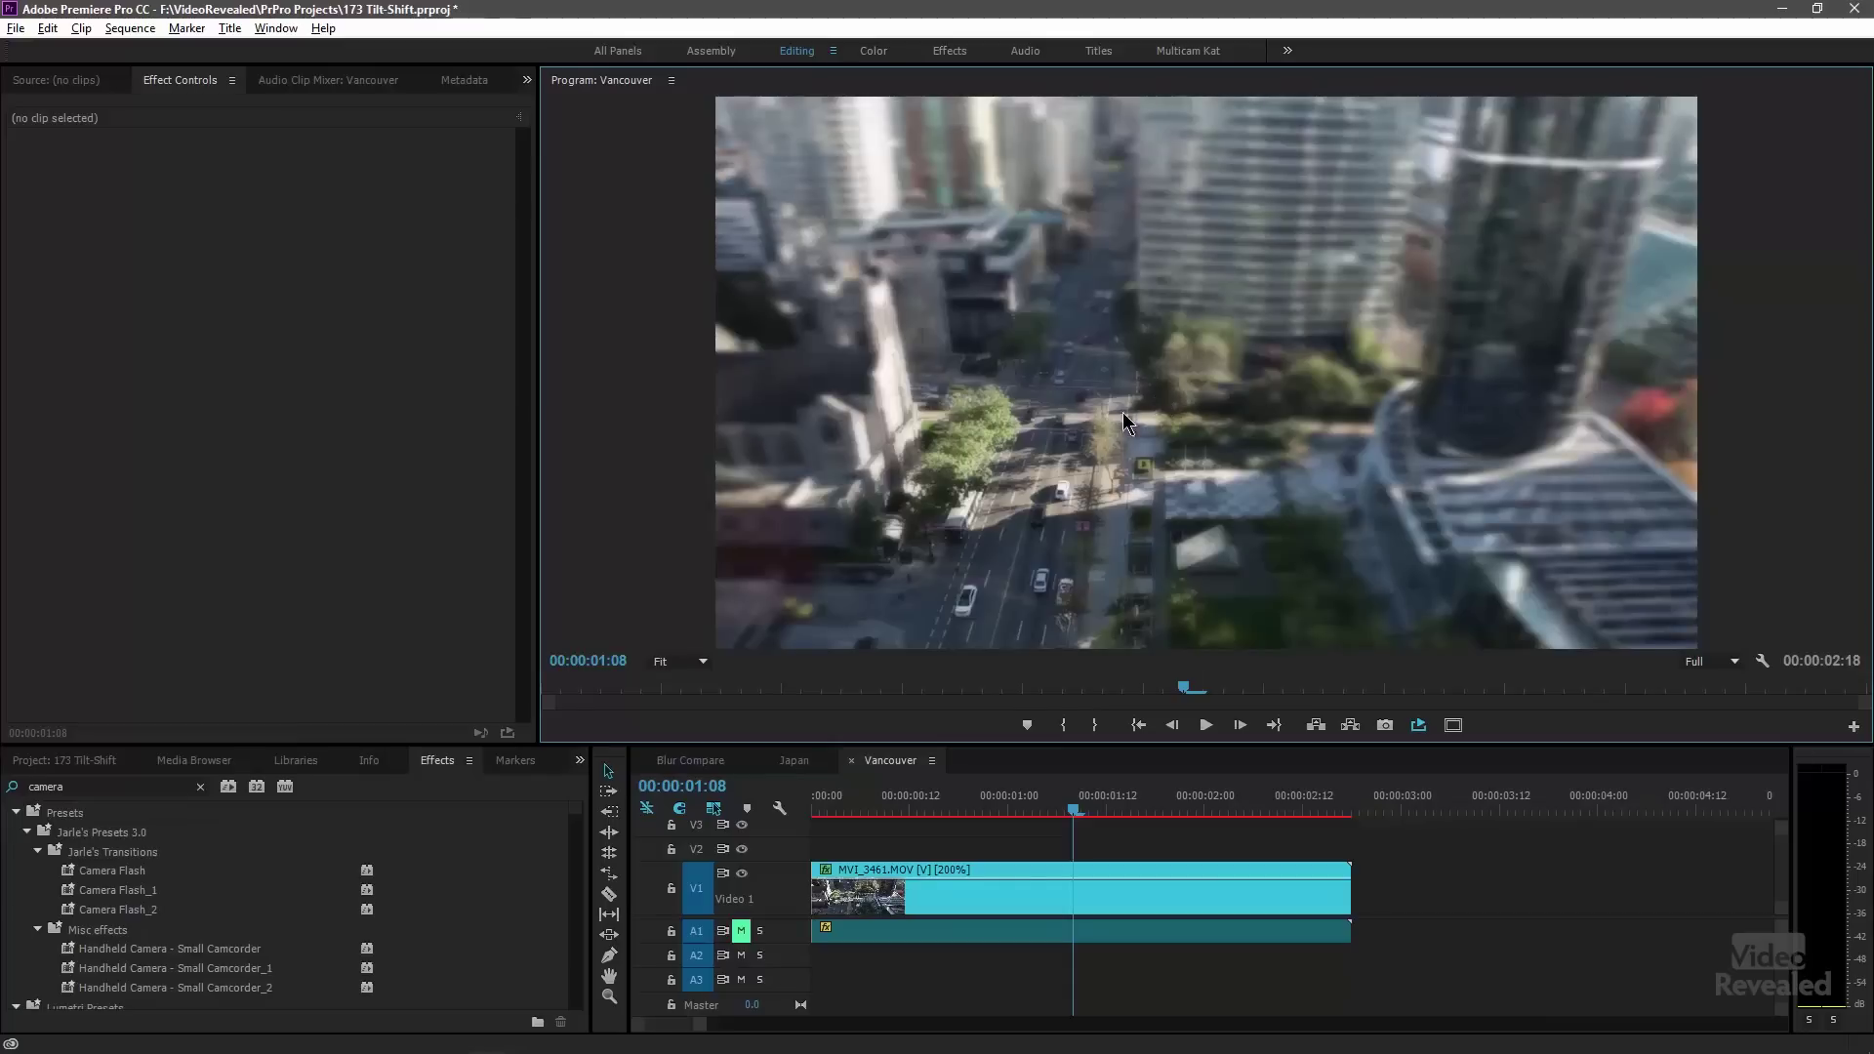
pyautogui.click(968, 865)
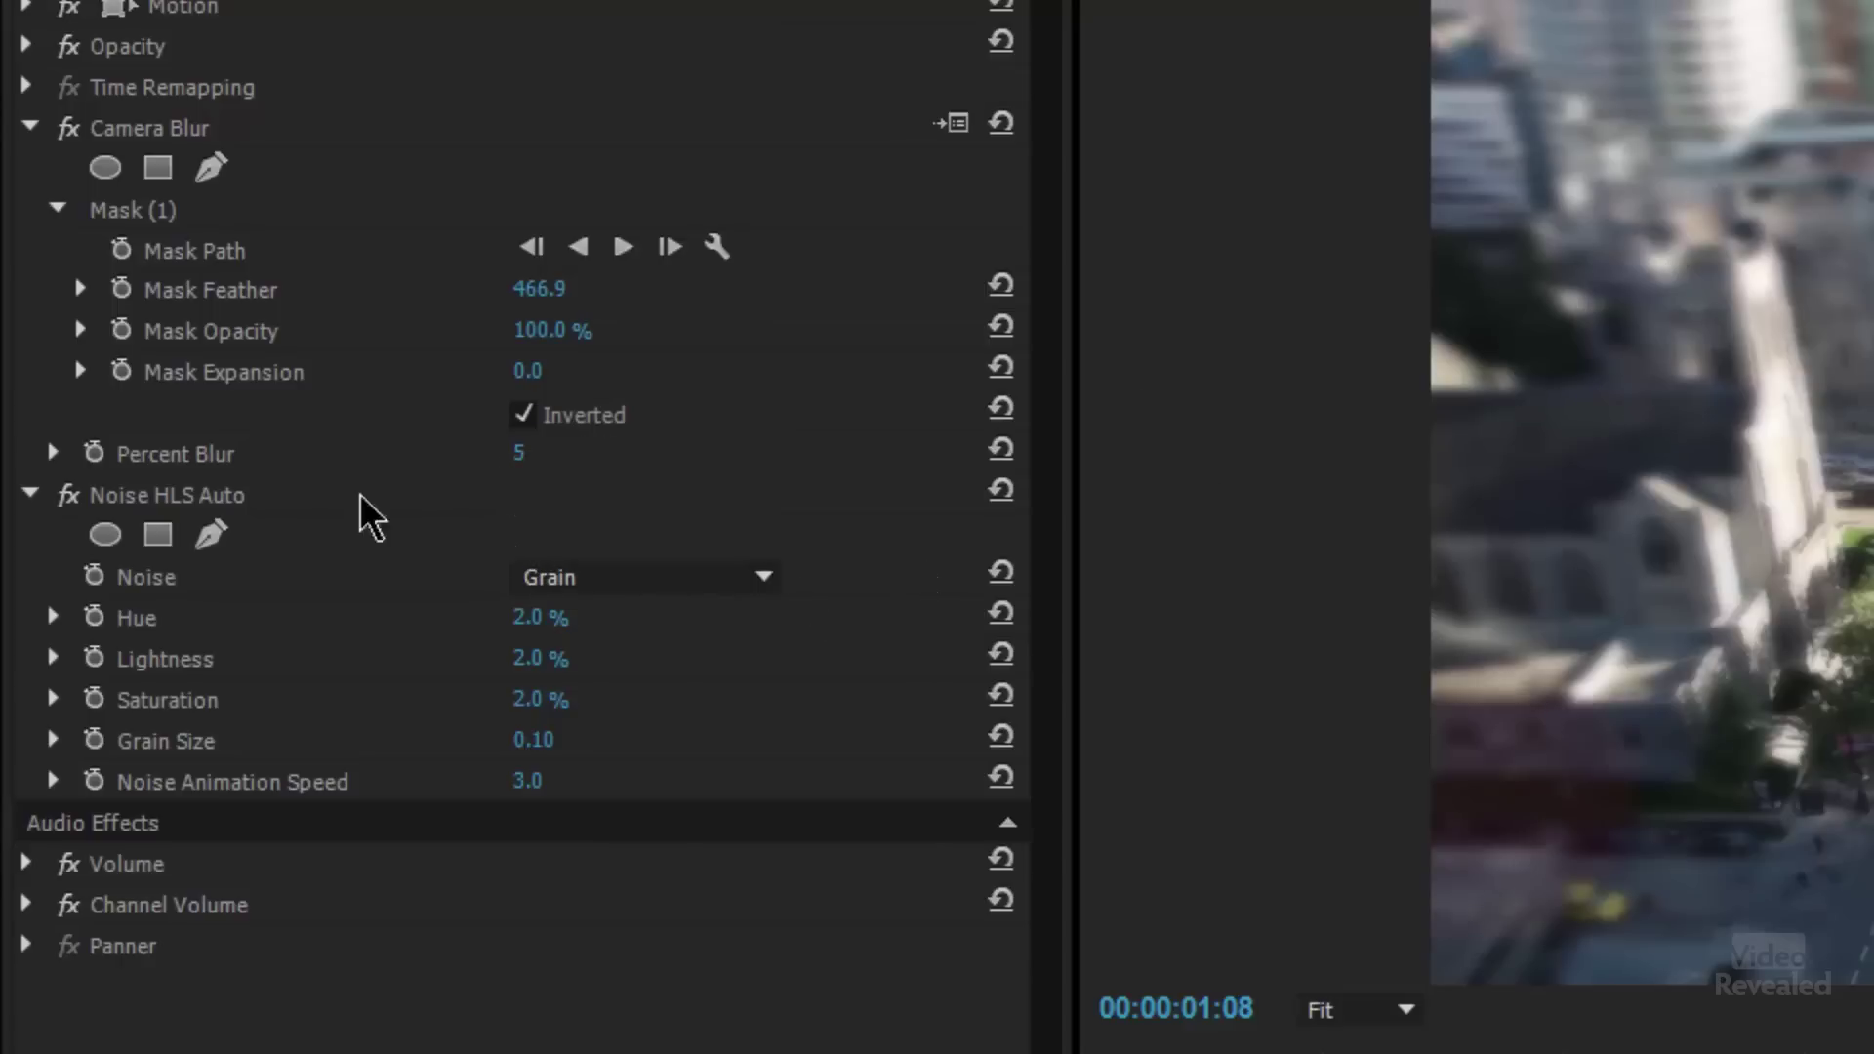
# Step: Disable the Noise HLS Auto effect and select the old Effects search text
pyautogui.click(67, 495)
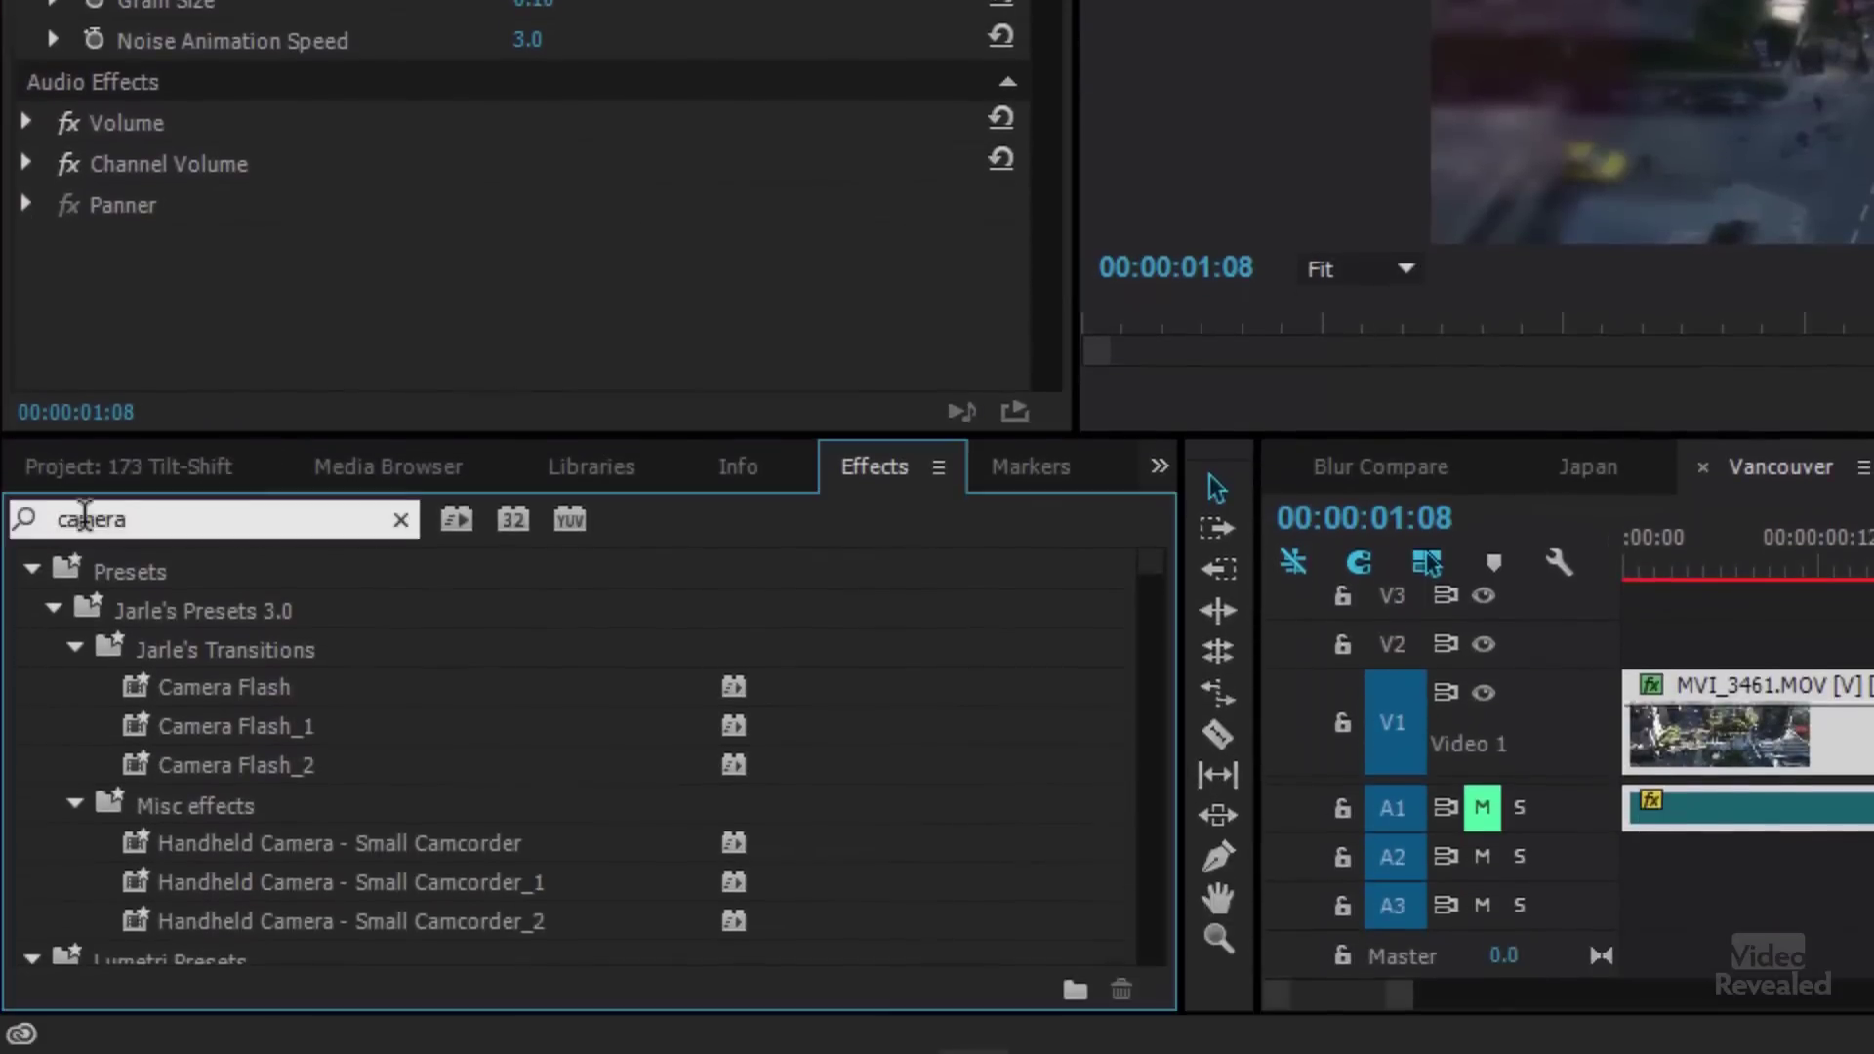
pyautogui.doubleClick(85, 518)
# Step: Search 'noise' and apply Noise HLS Auto to the clip with Grain as the noise type
pyautogui.write('noise')
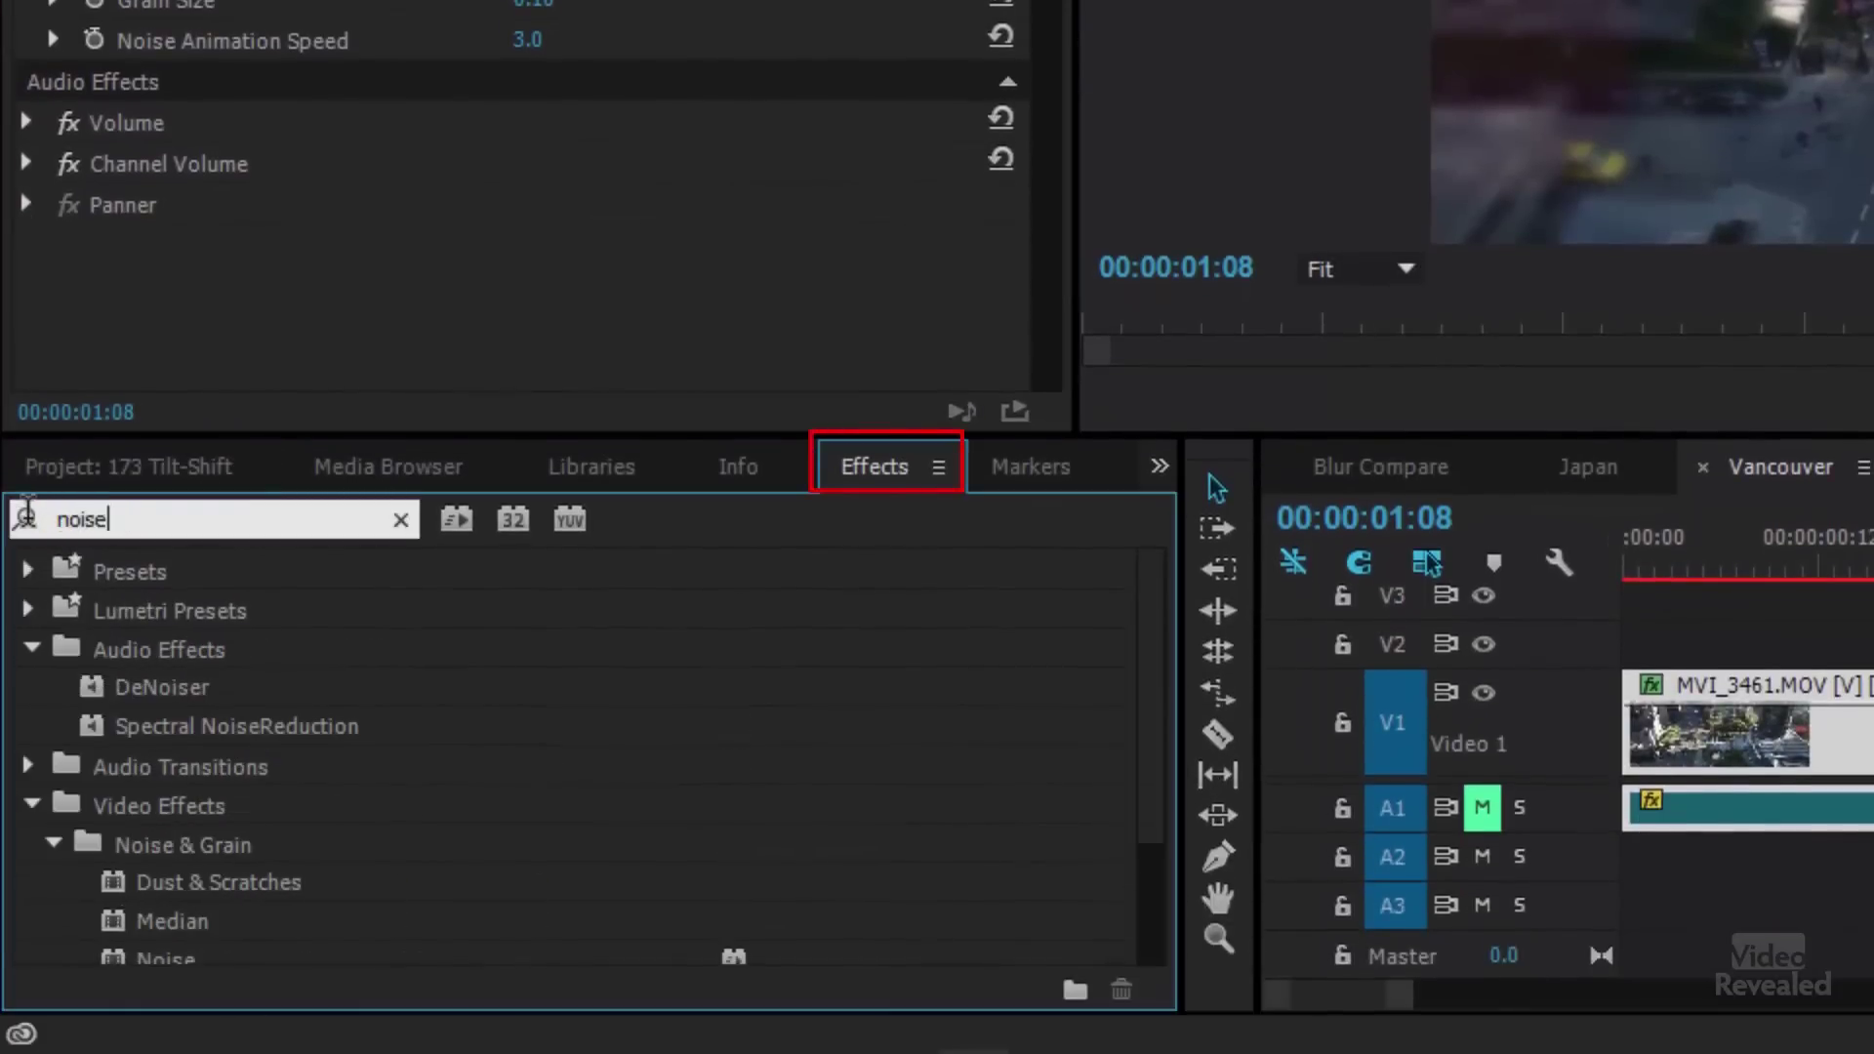
pyautogui.scroll(-3, 572, 882)
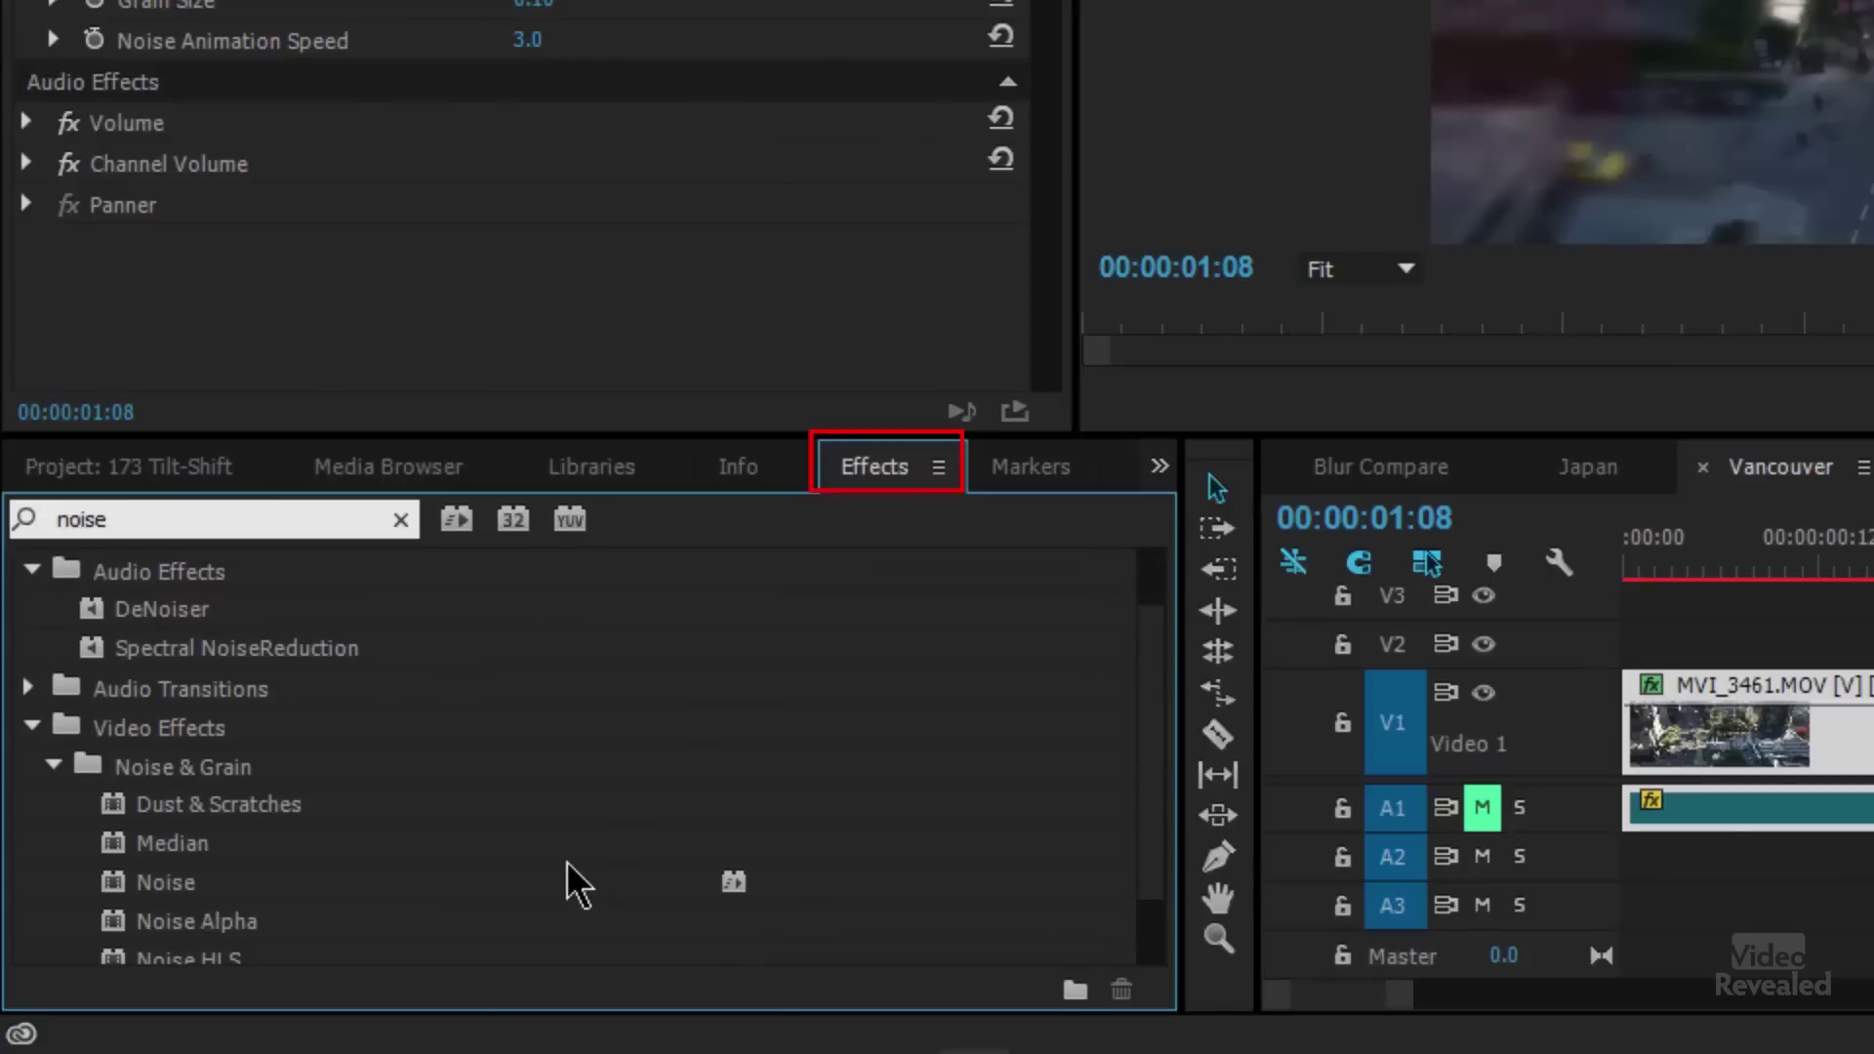
pyautogui.doubleClick(230, 908)
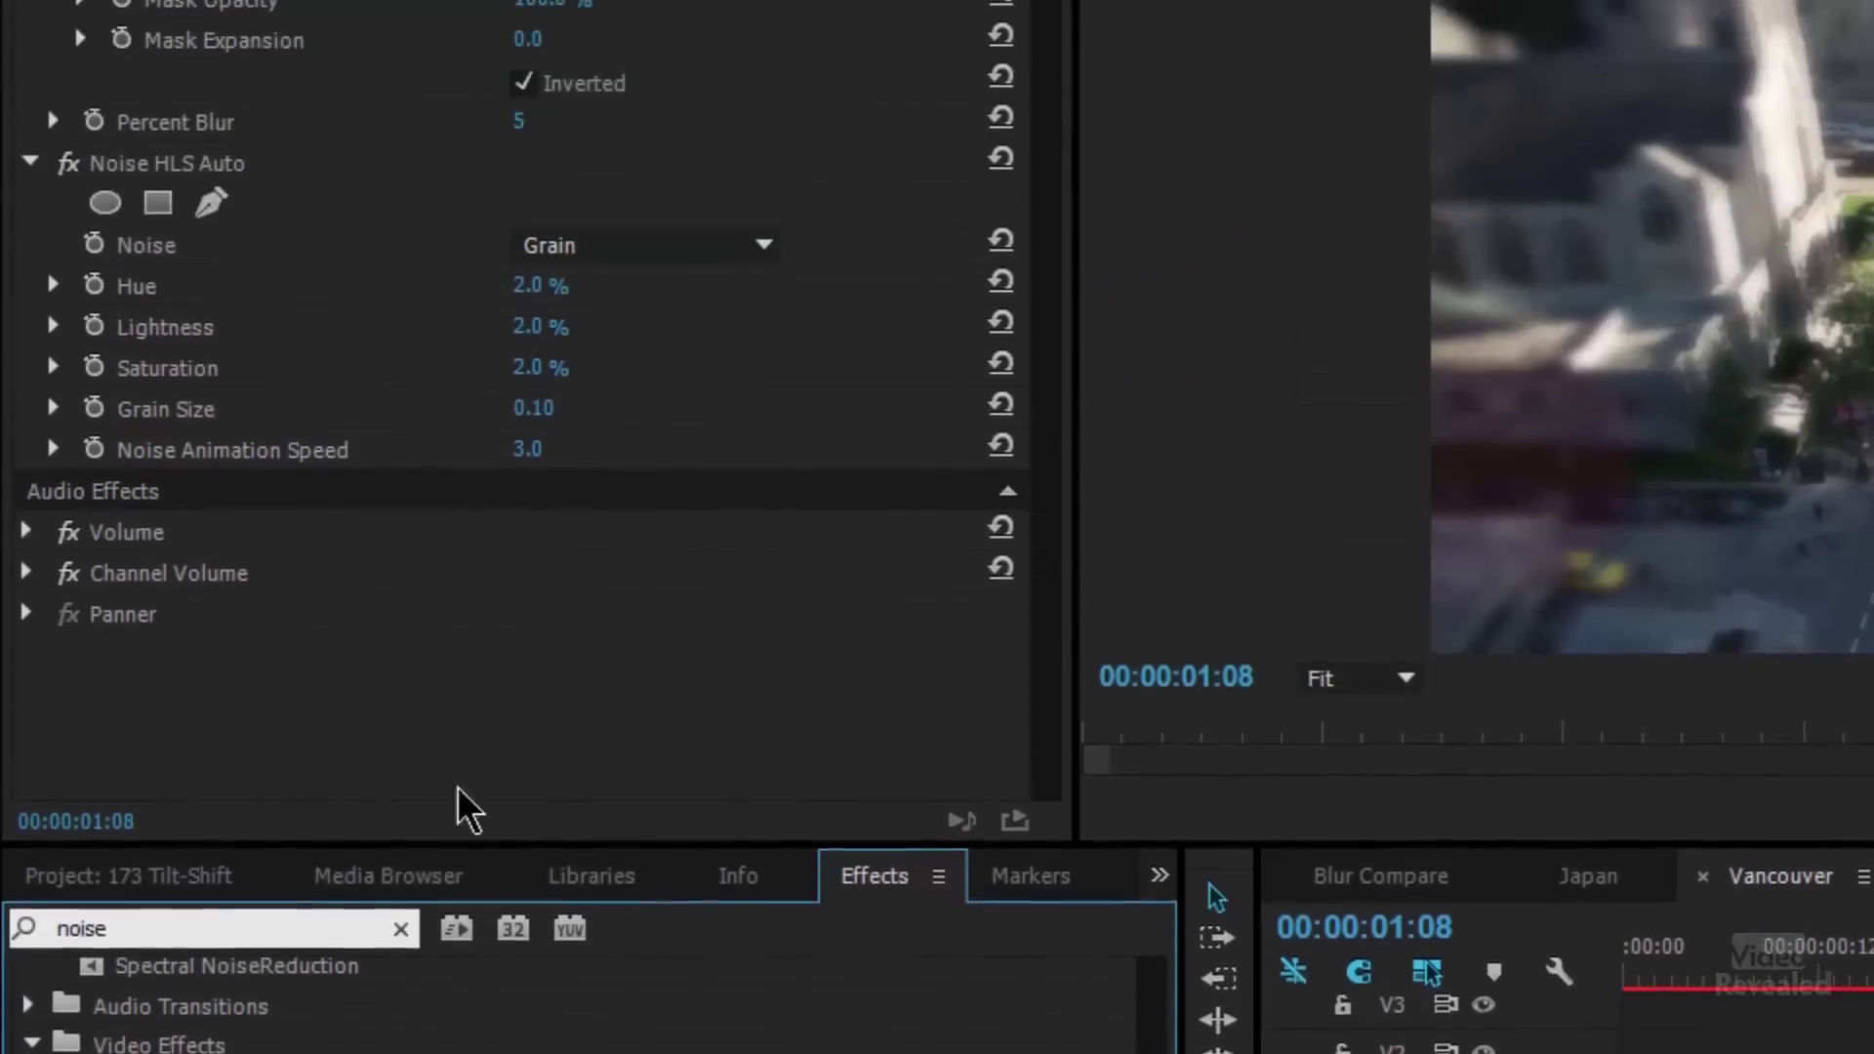
pyautogui.click(748, 577)
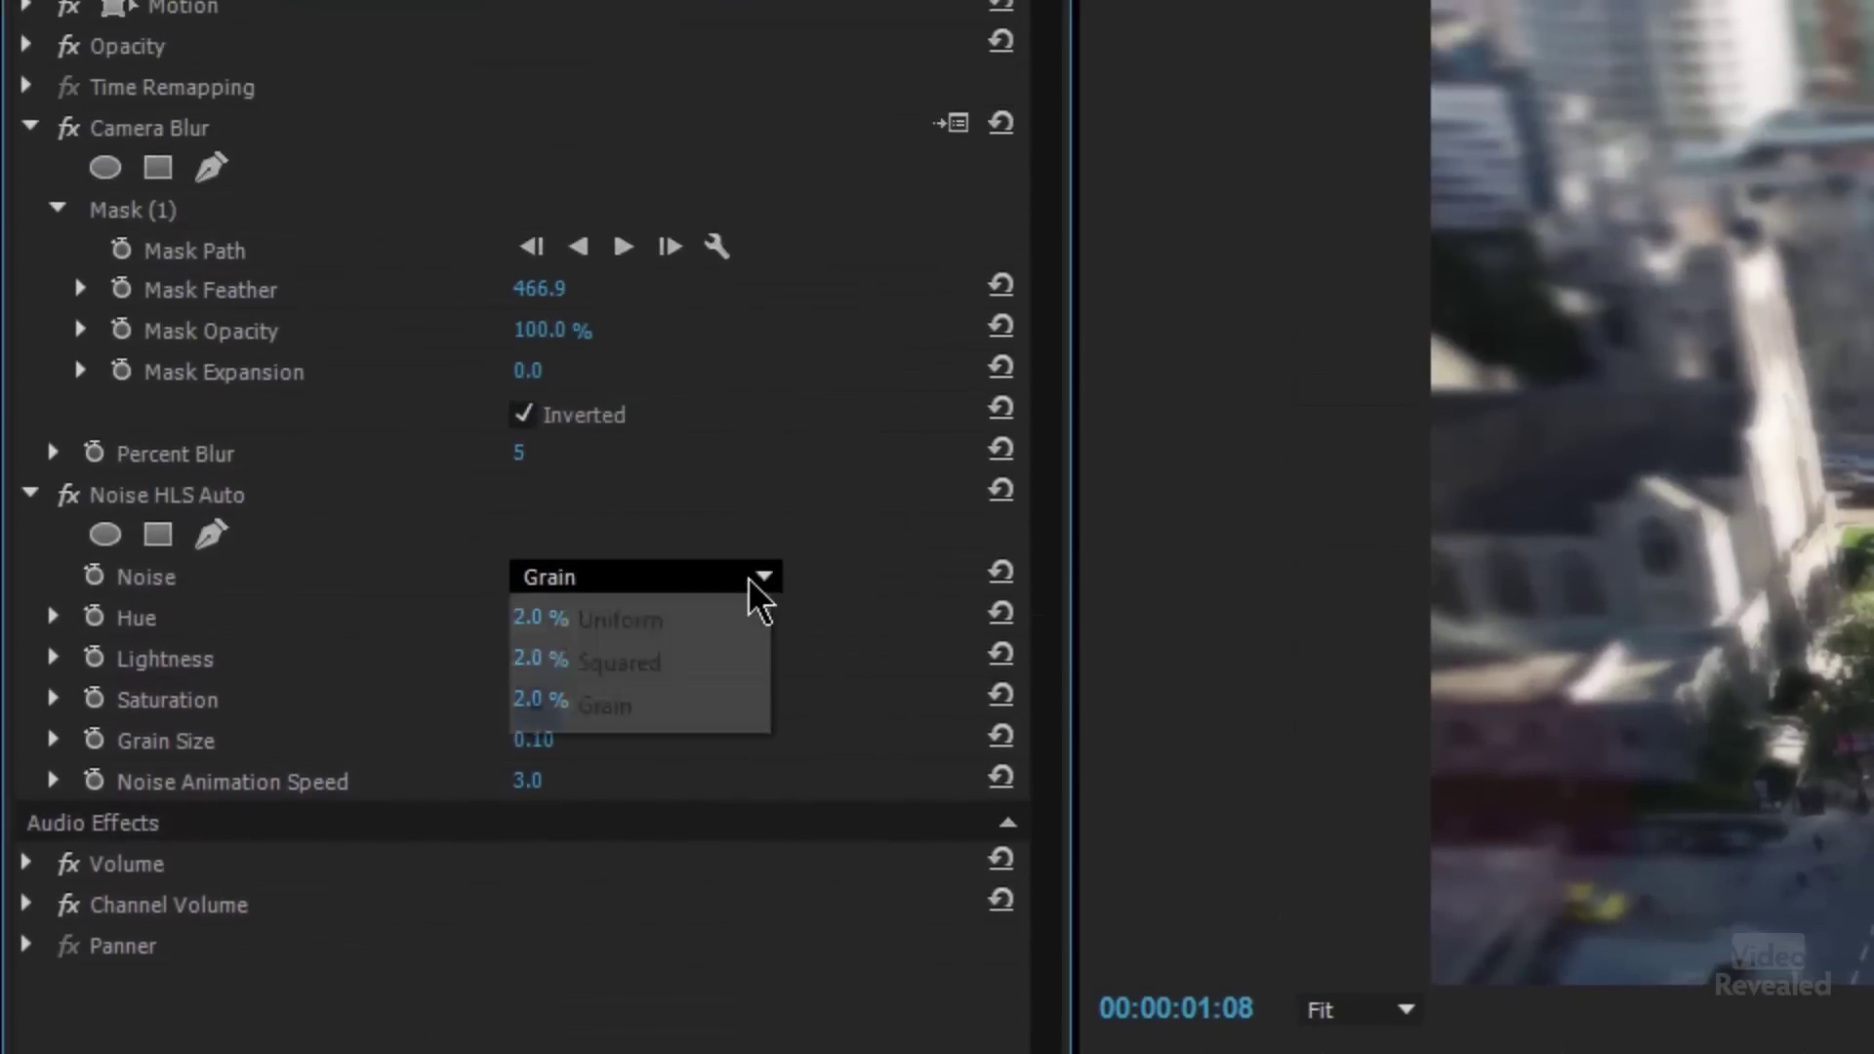
pyautogui.click(693, 690)
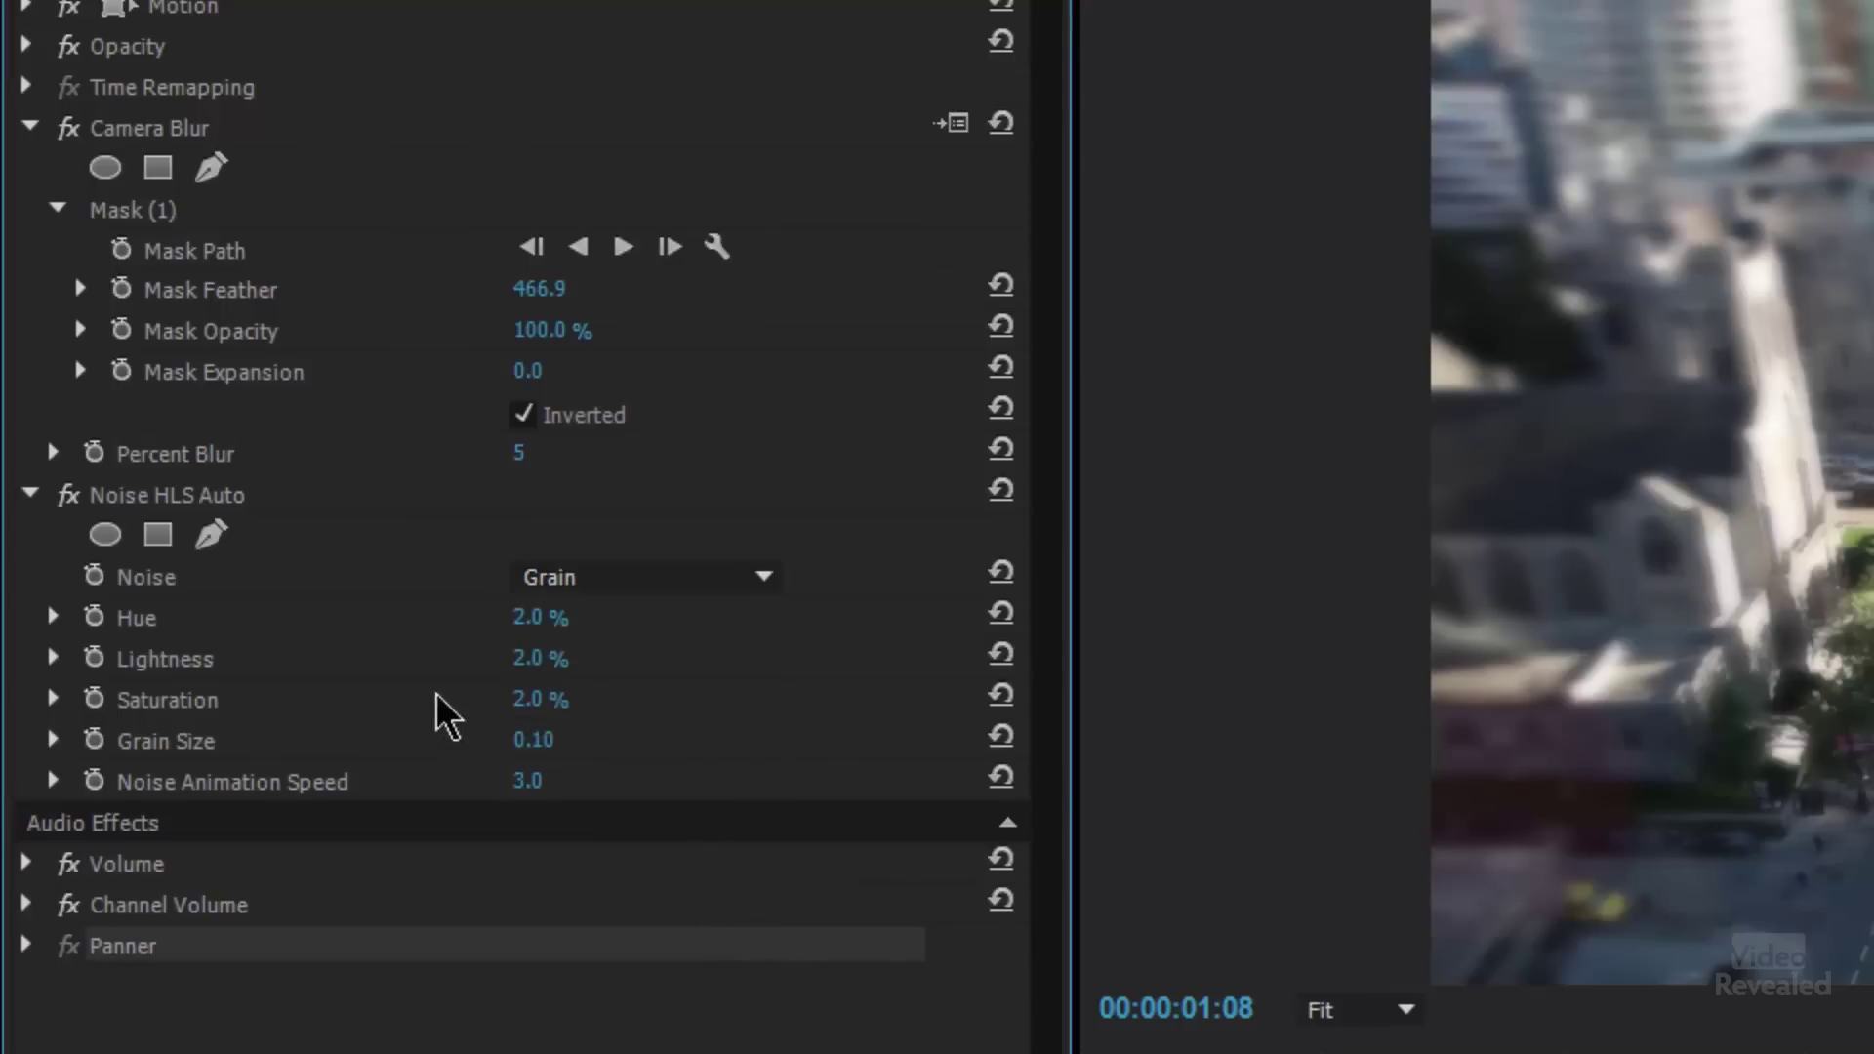
# Step: Toggle Noise HLS Auto off and back on to compare, then view the Blur Compare sequence
pyautogui.click(69, 497)
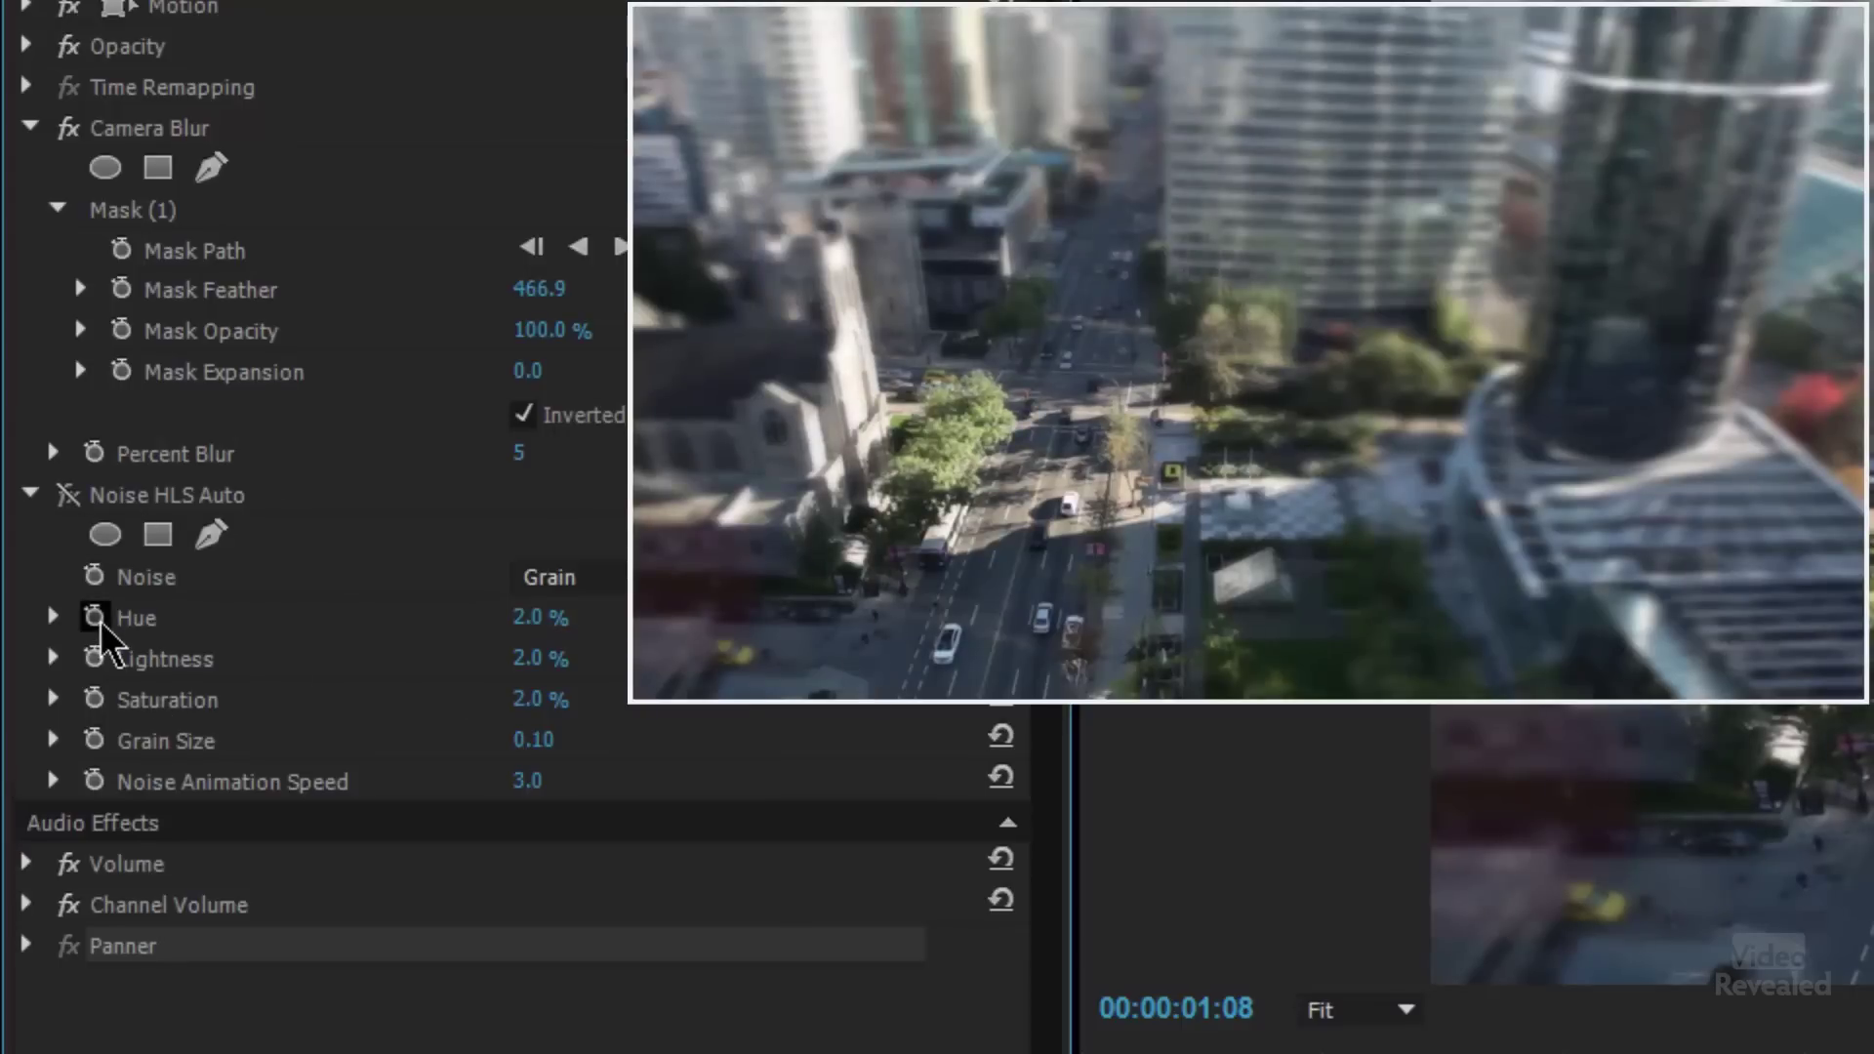
pyautogui.click(67, 498)
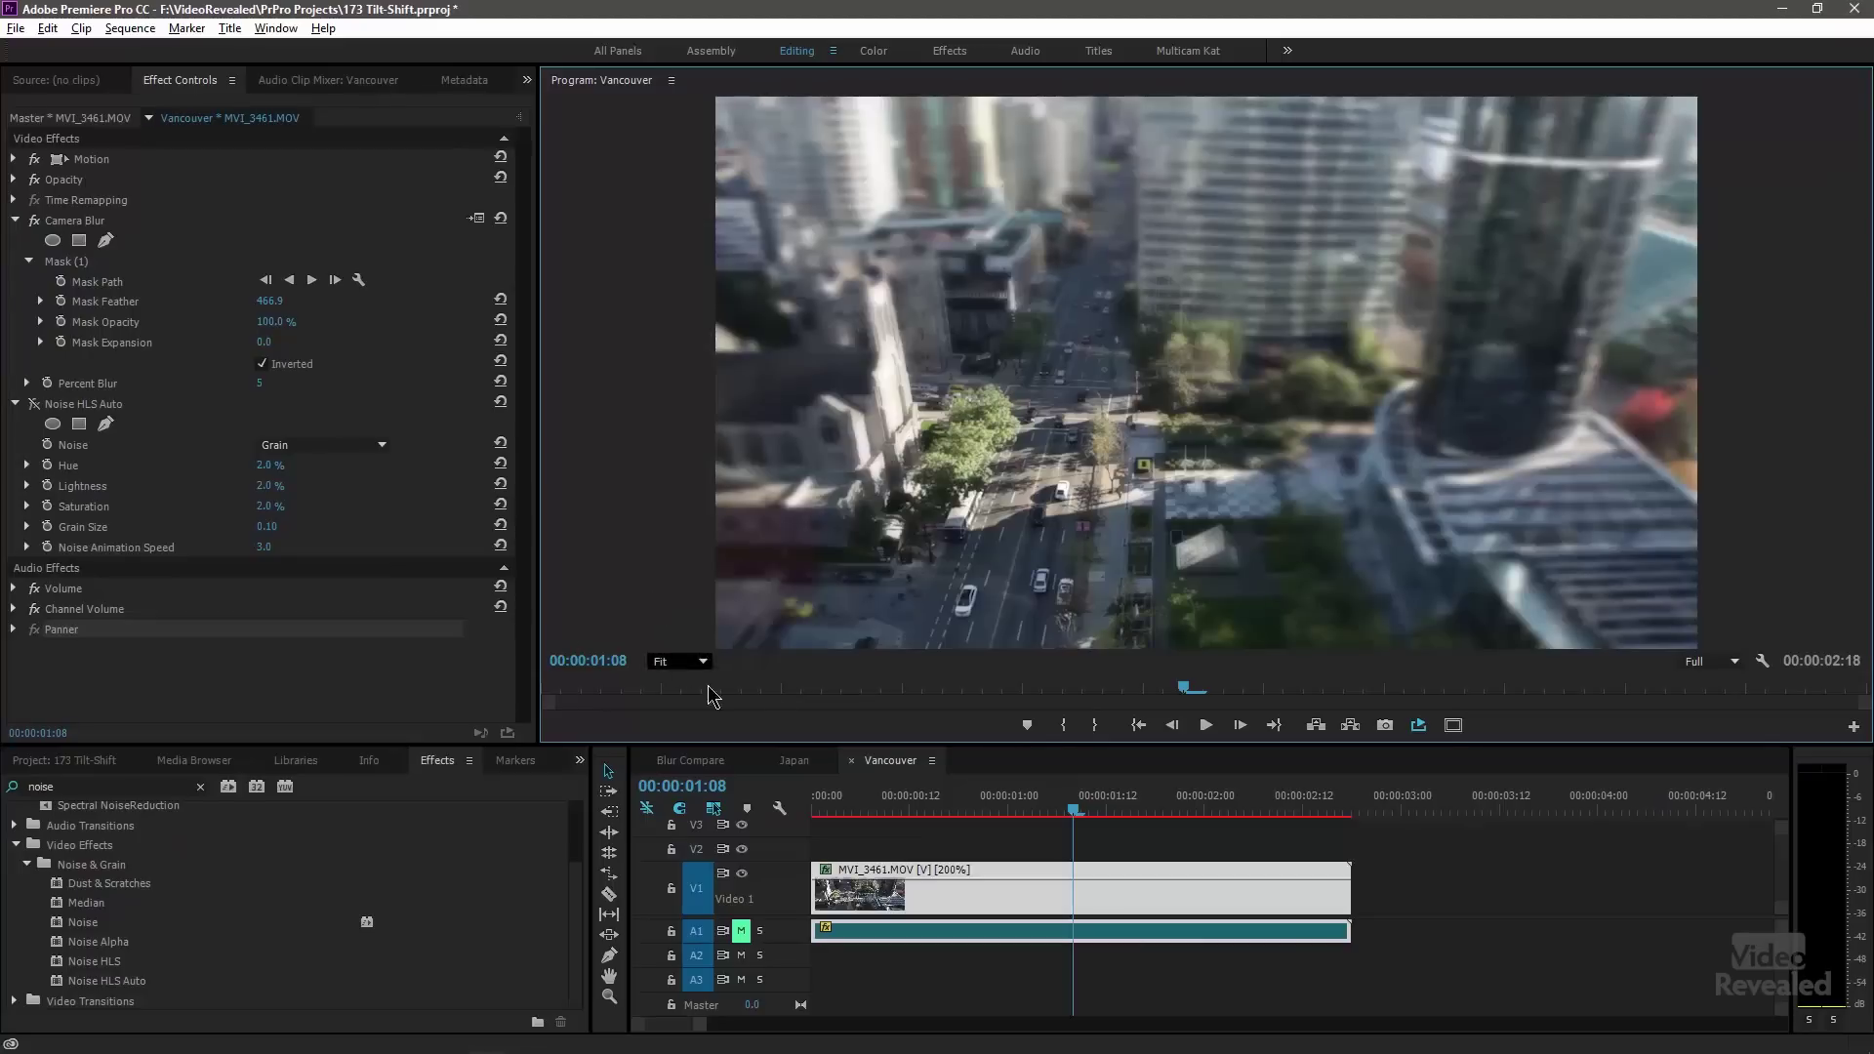
pyautogui.click(703, 764)
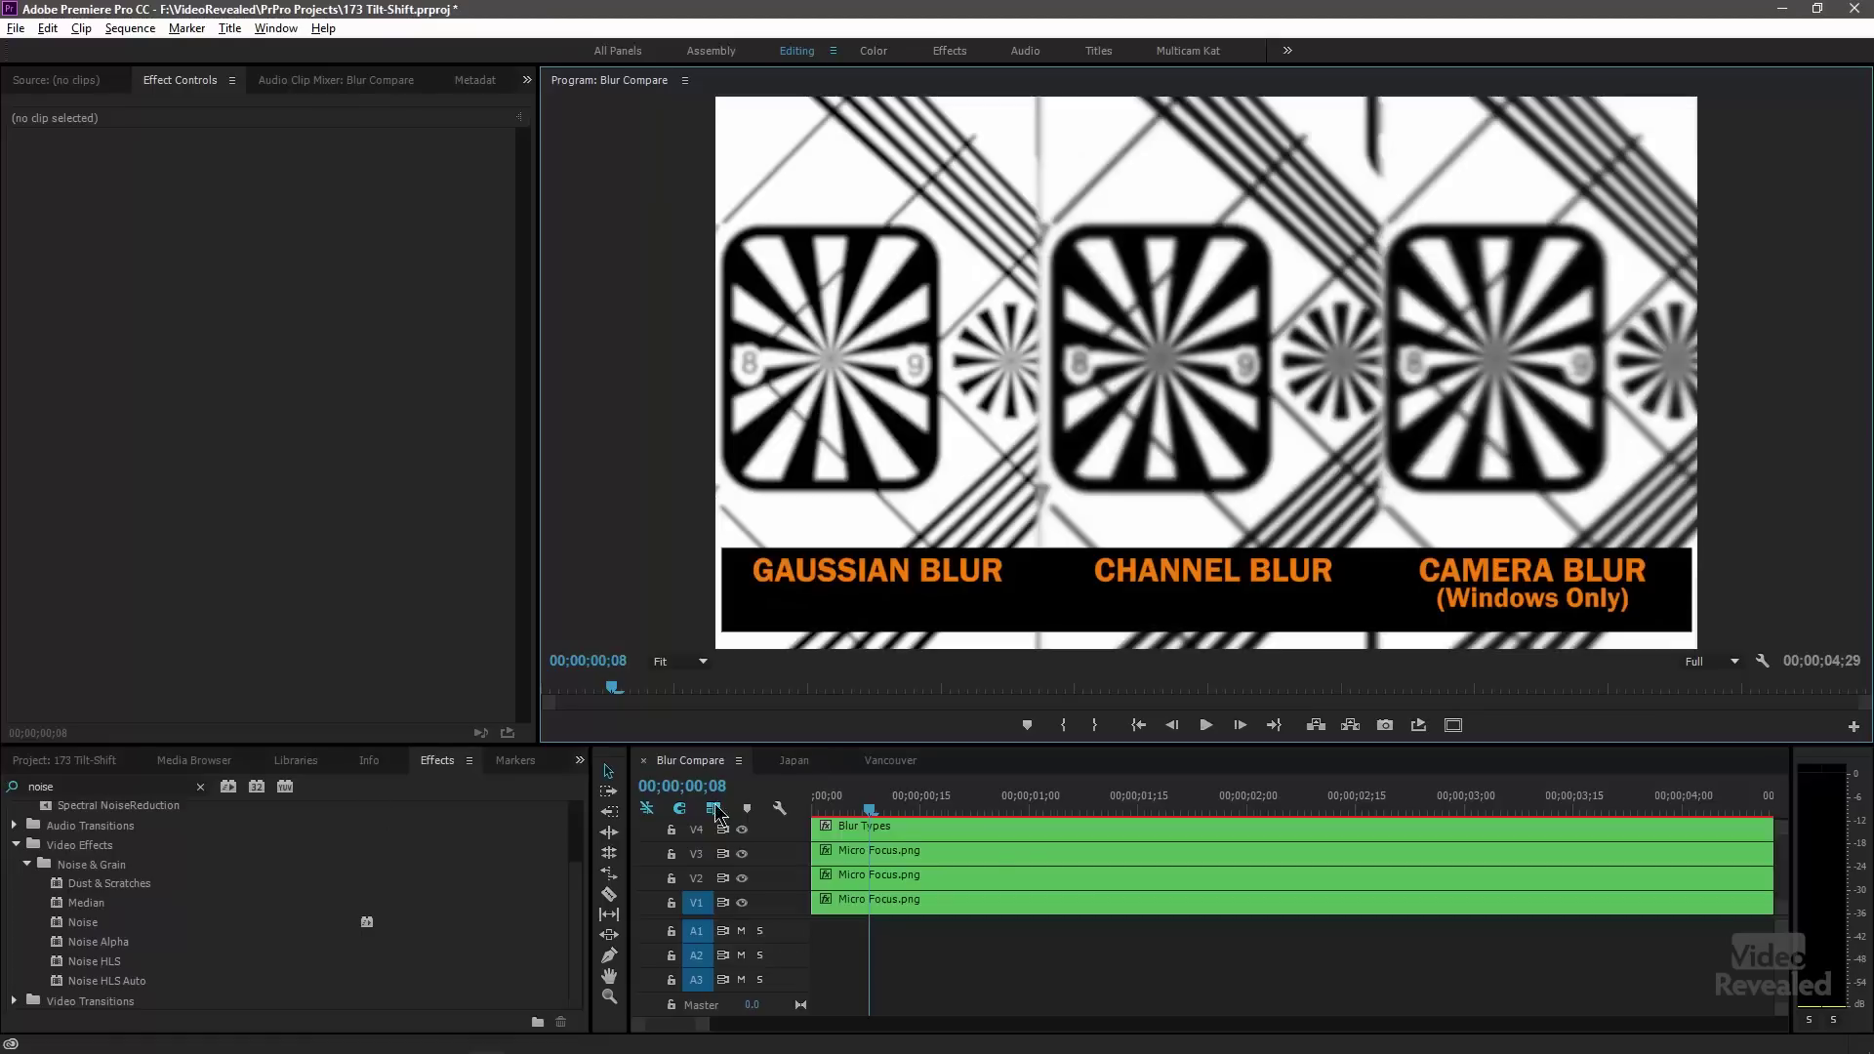
# Step: With the Blur Types clip selected, filter effects by 'channel clur', then return to Vancouver
pyautogui.click(941, 826)
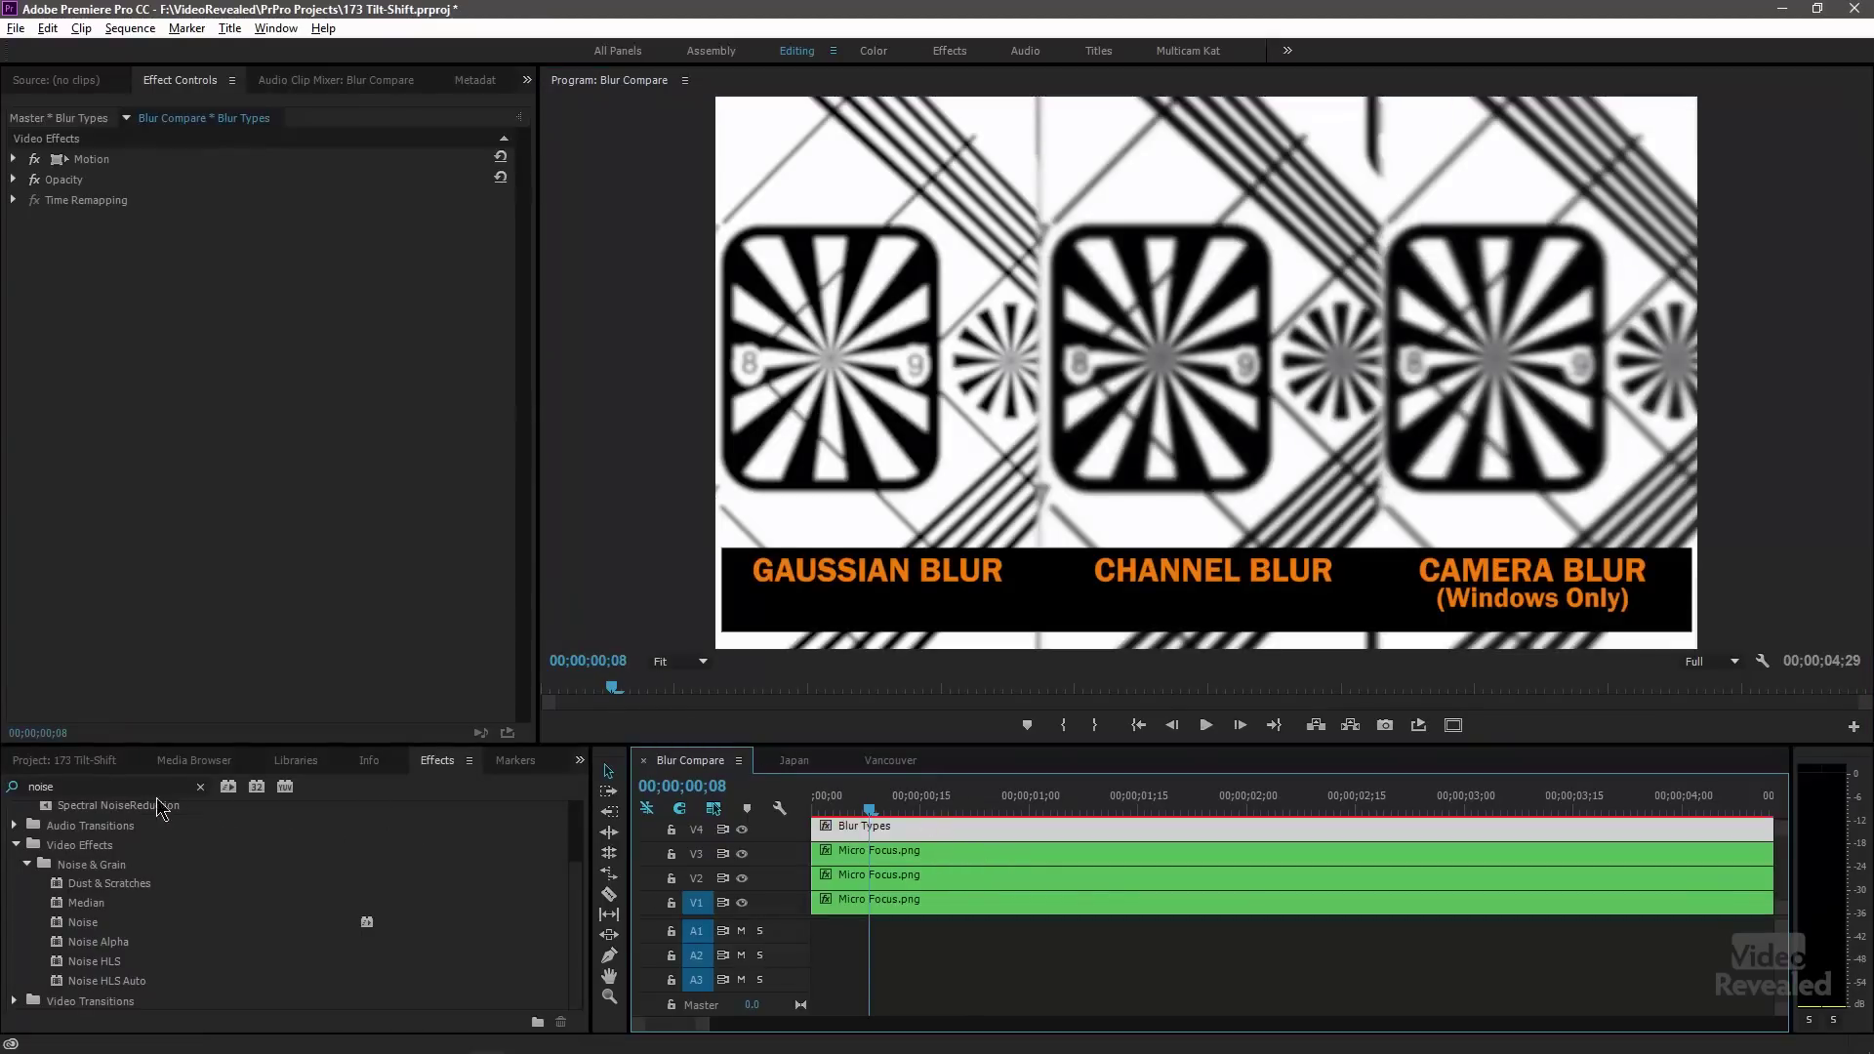
pyautogui.click(108, 784)
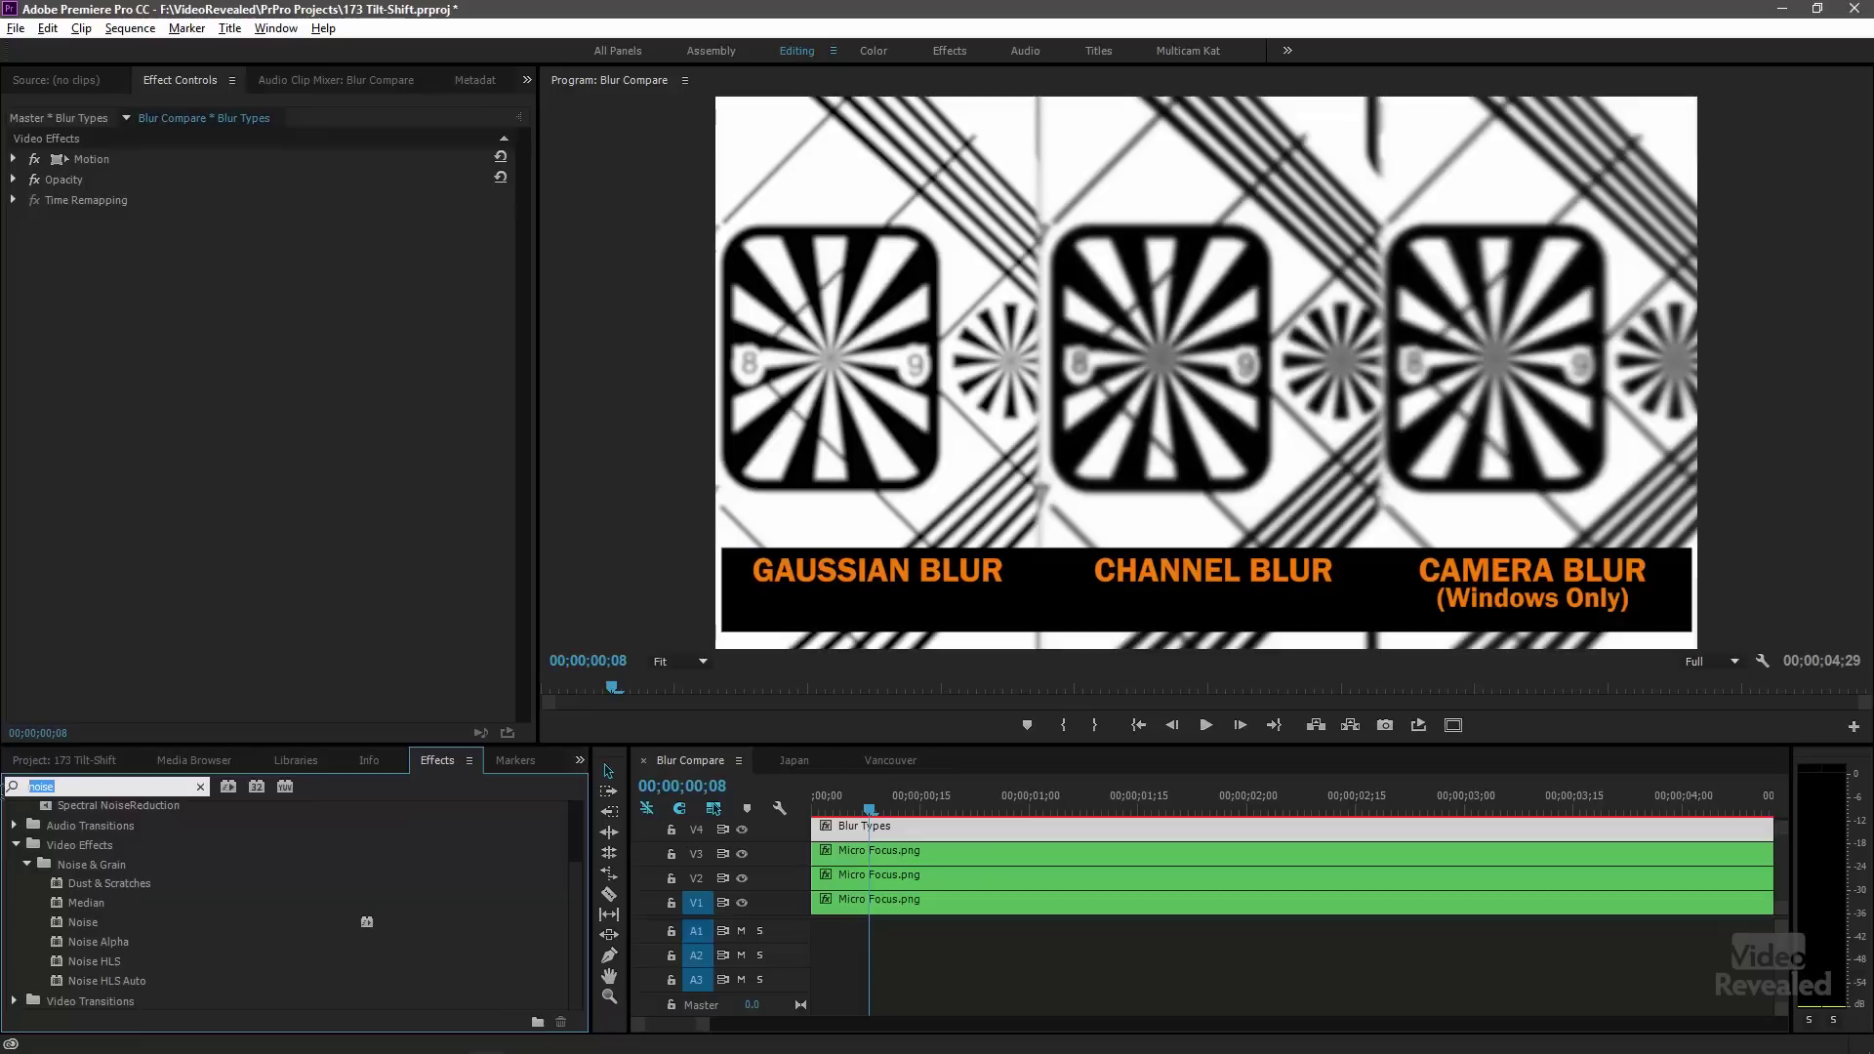
pyautogui.write('channel ')
pyautogui.write('clur')
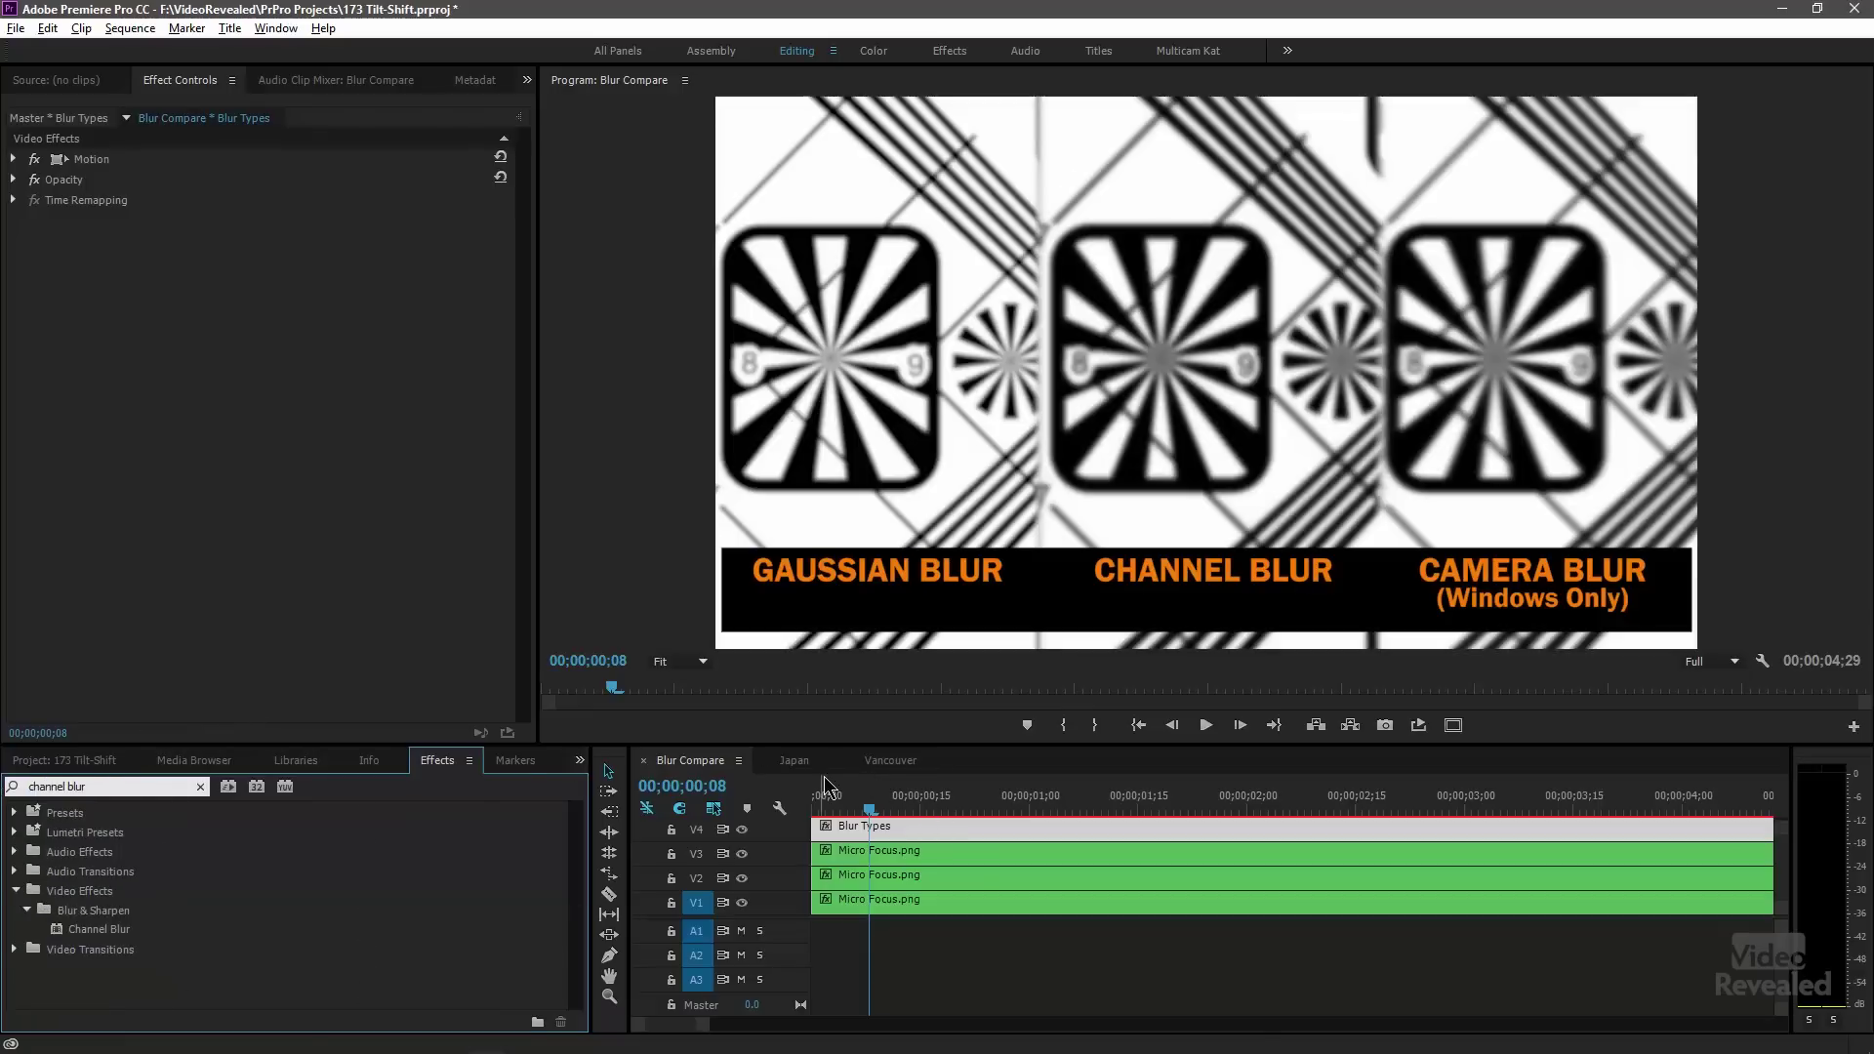
pyautogui.click(890, 760)
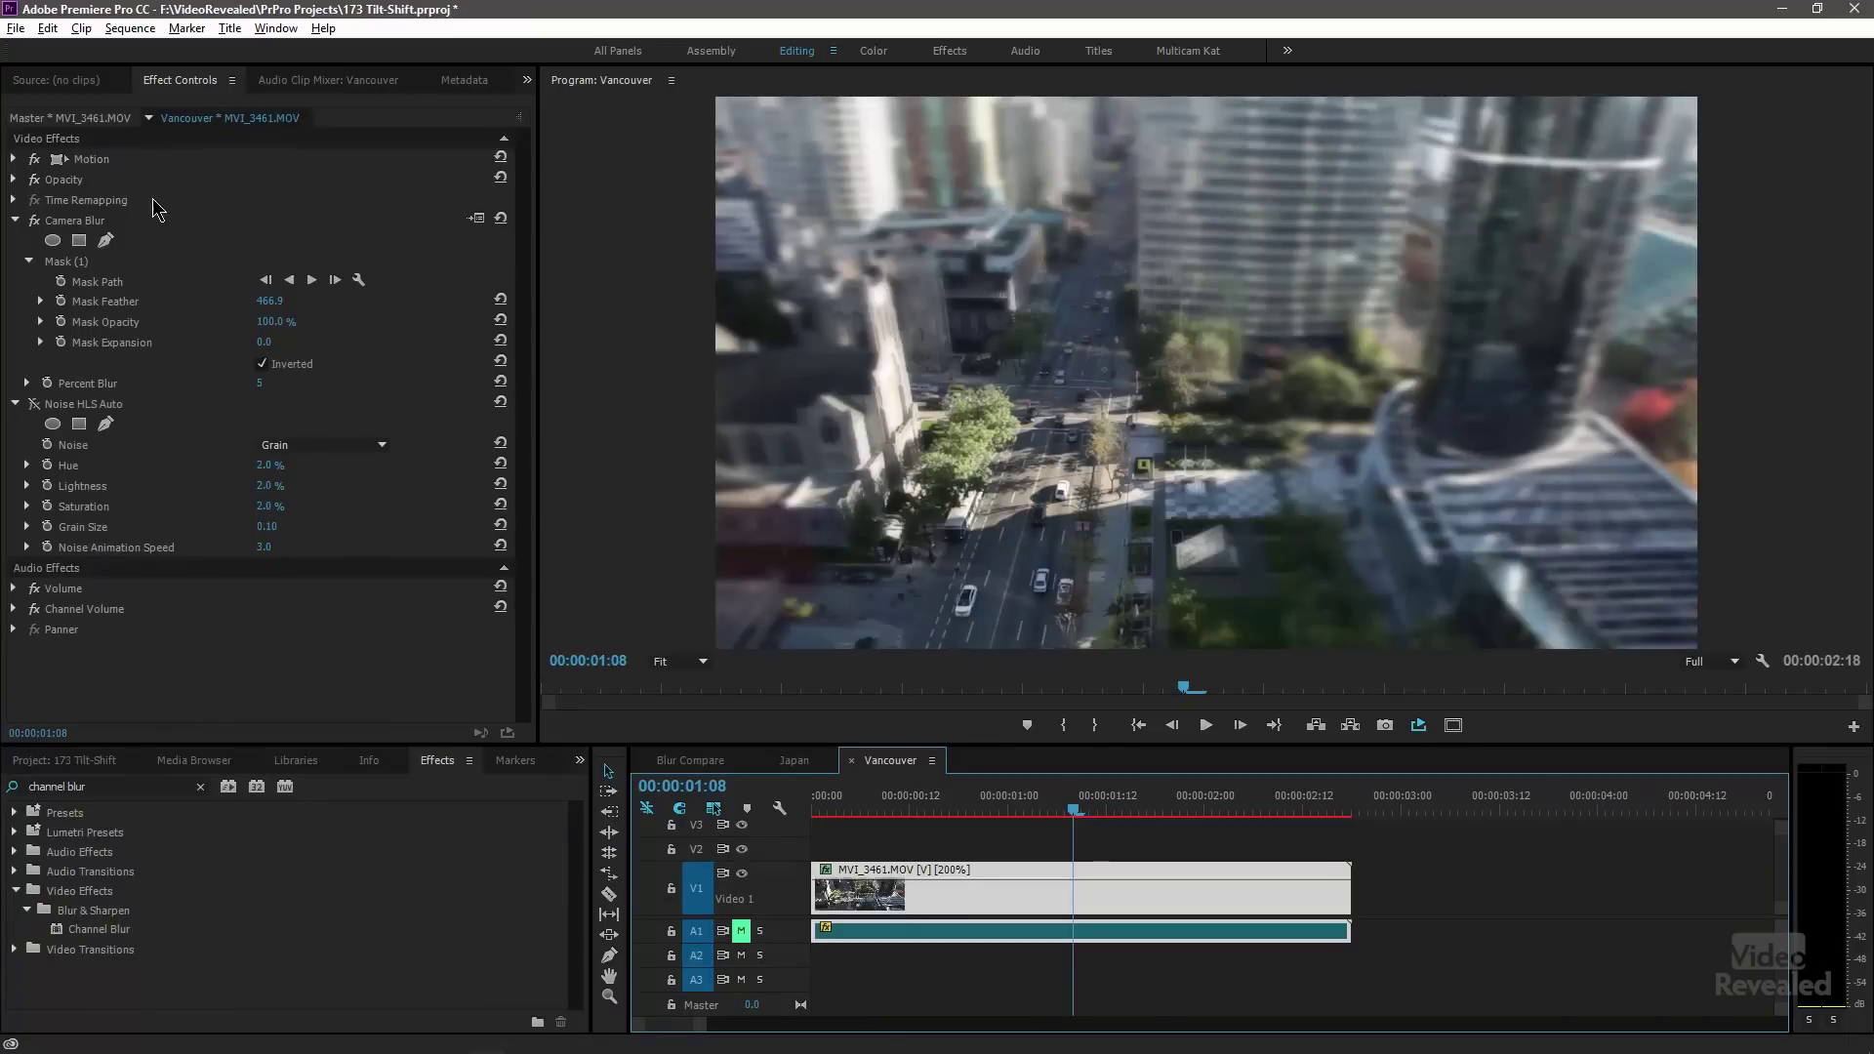
# Step: Copy Camera Blur's ellipse mask on the Vancouver clip
pyautogui.click(90, 222)
pyautogui.click(72, 263)
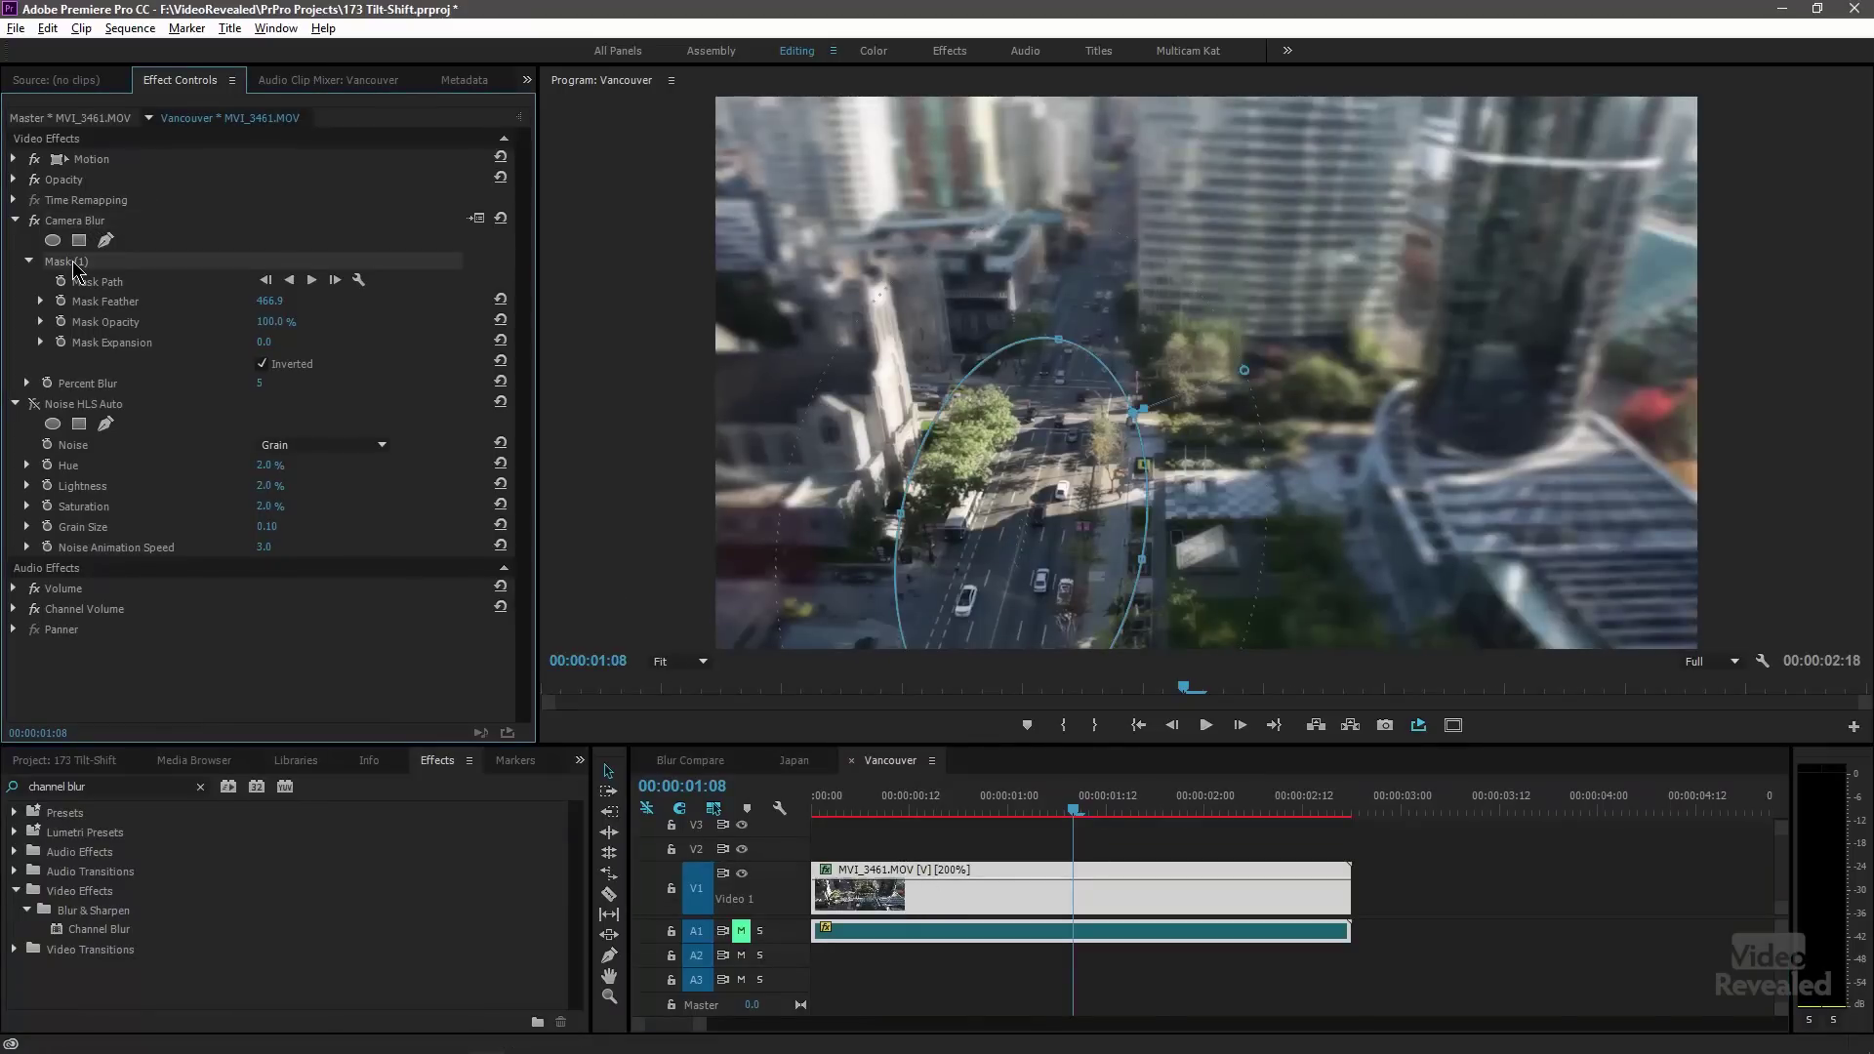
pyautogui.rightClick(72, 270)
pyautogui.click(146, 373)
# Step: Delete Camera Blur and add Channel Blur above Noise HLS Auto
pyautogui.click(99, 222)
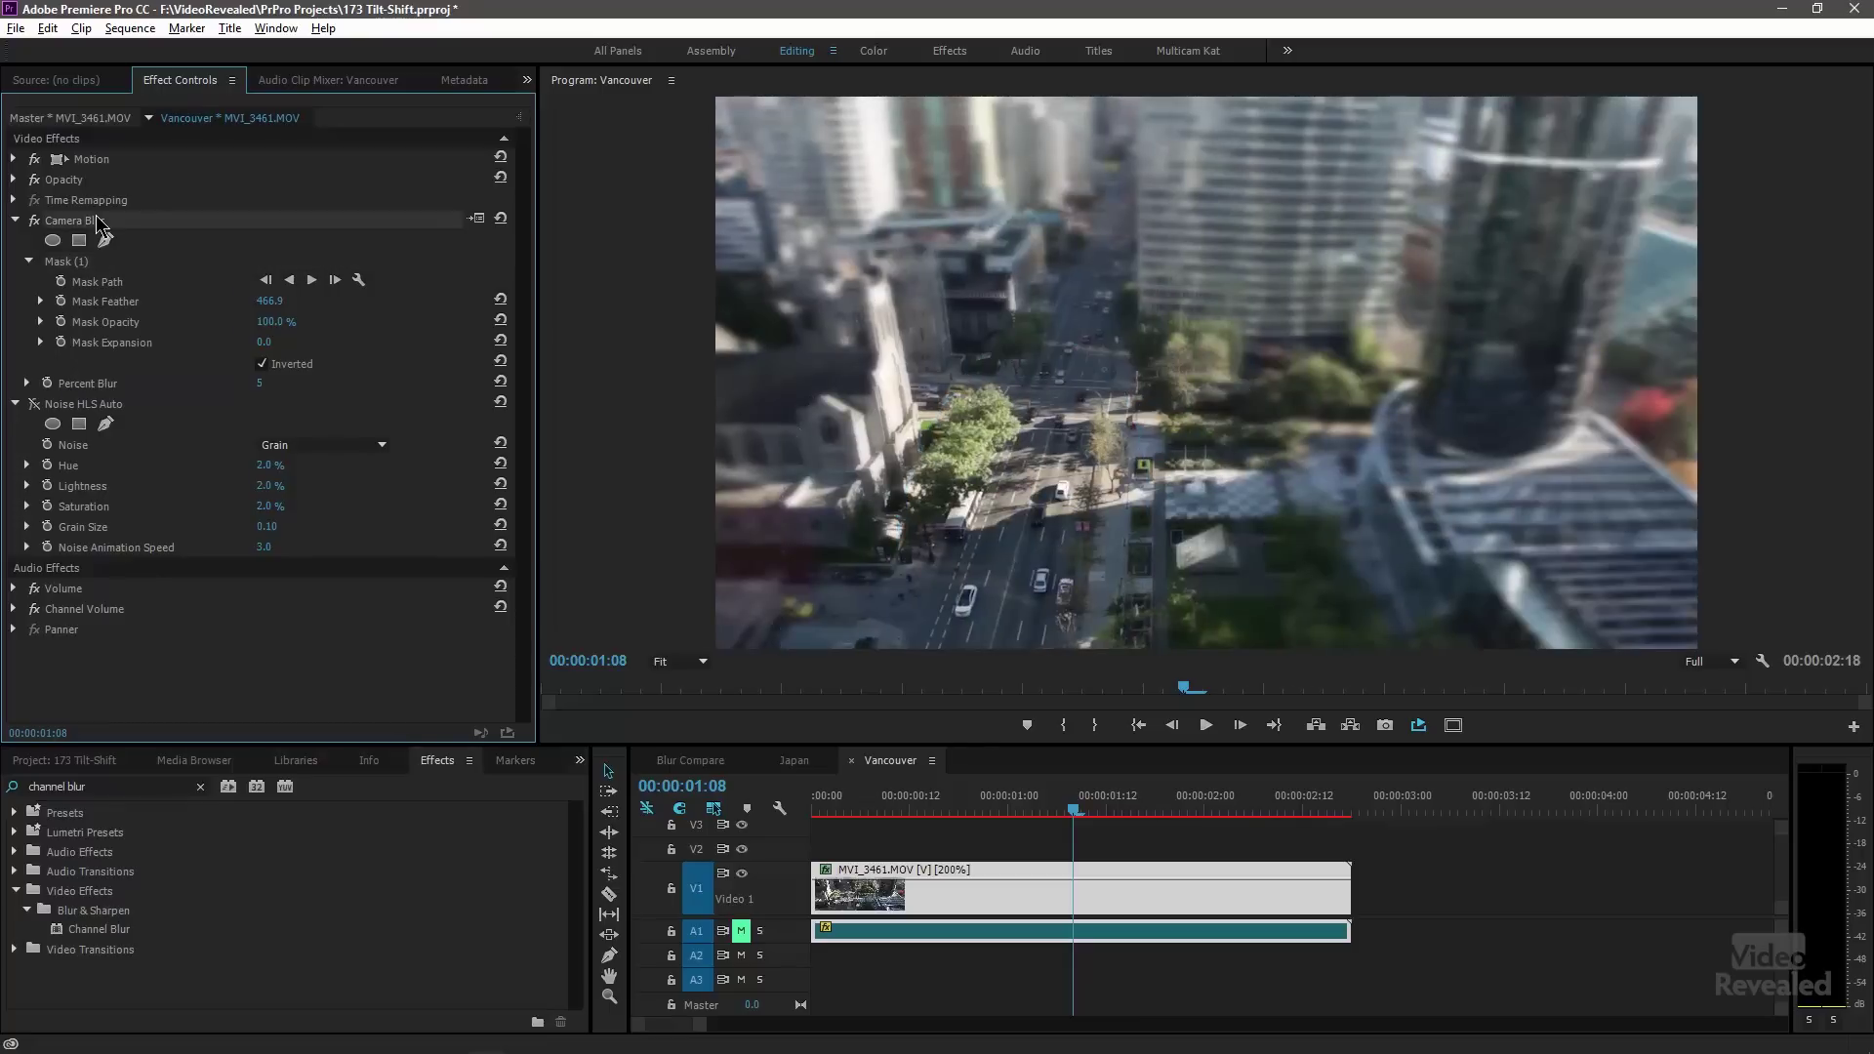
pyautogui.press('Delete')
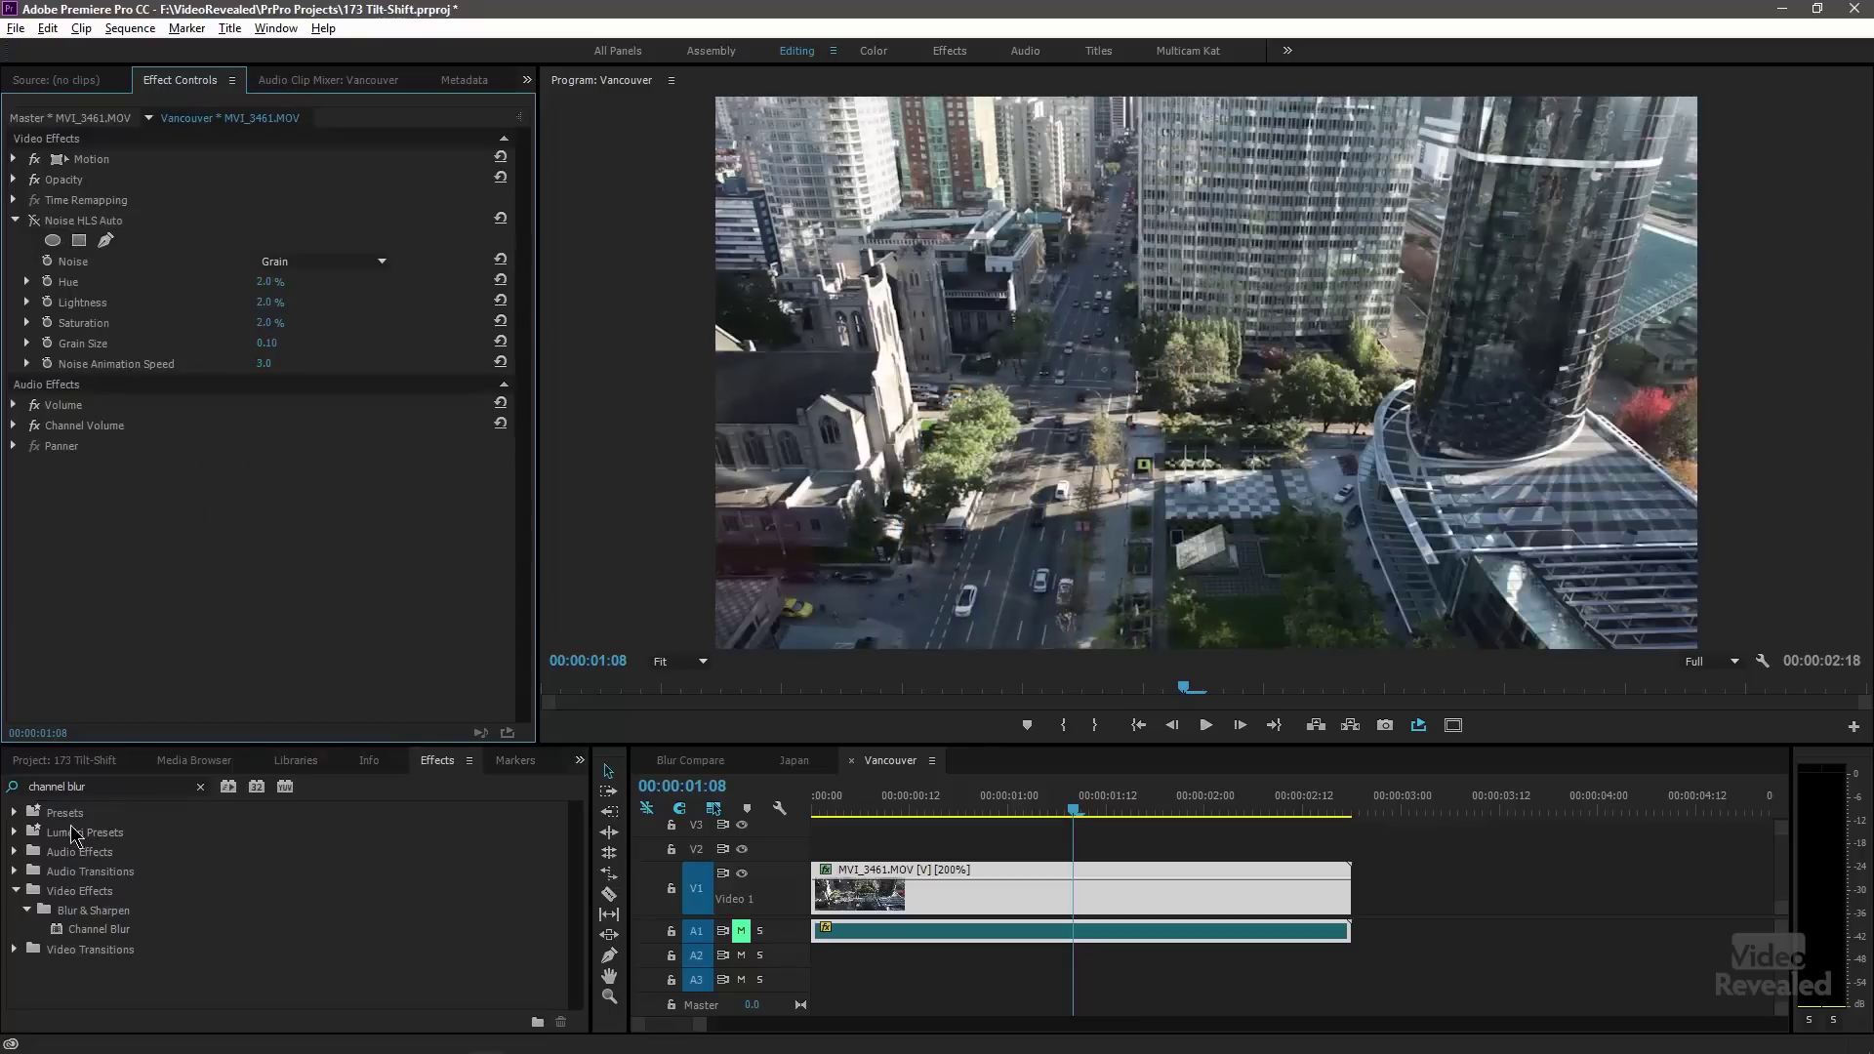
pyautogui.moveTo(105, 937); pyautogui.dragTo(128, 722)
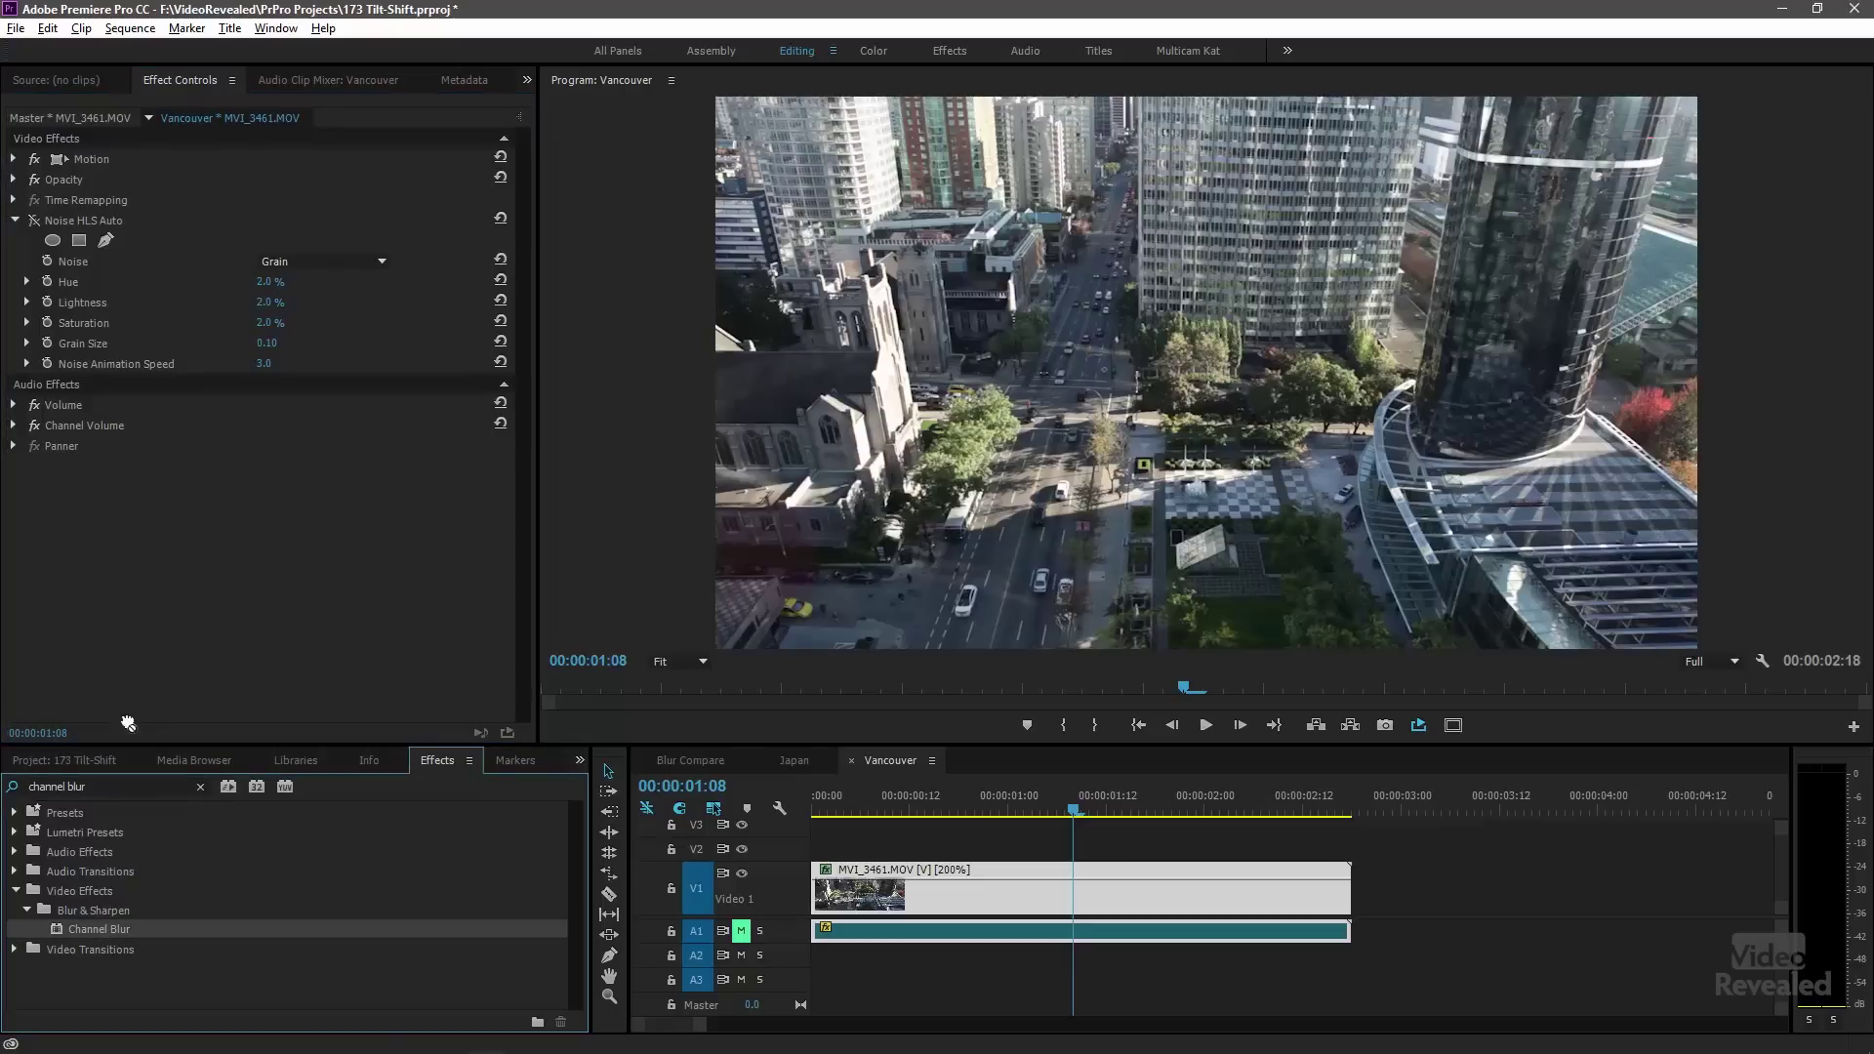
pyautogui.moveTo(130, 256); pyautogui.dragTo(107, 217)
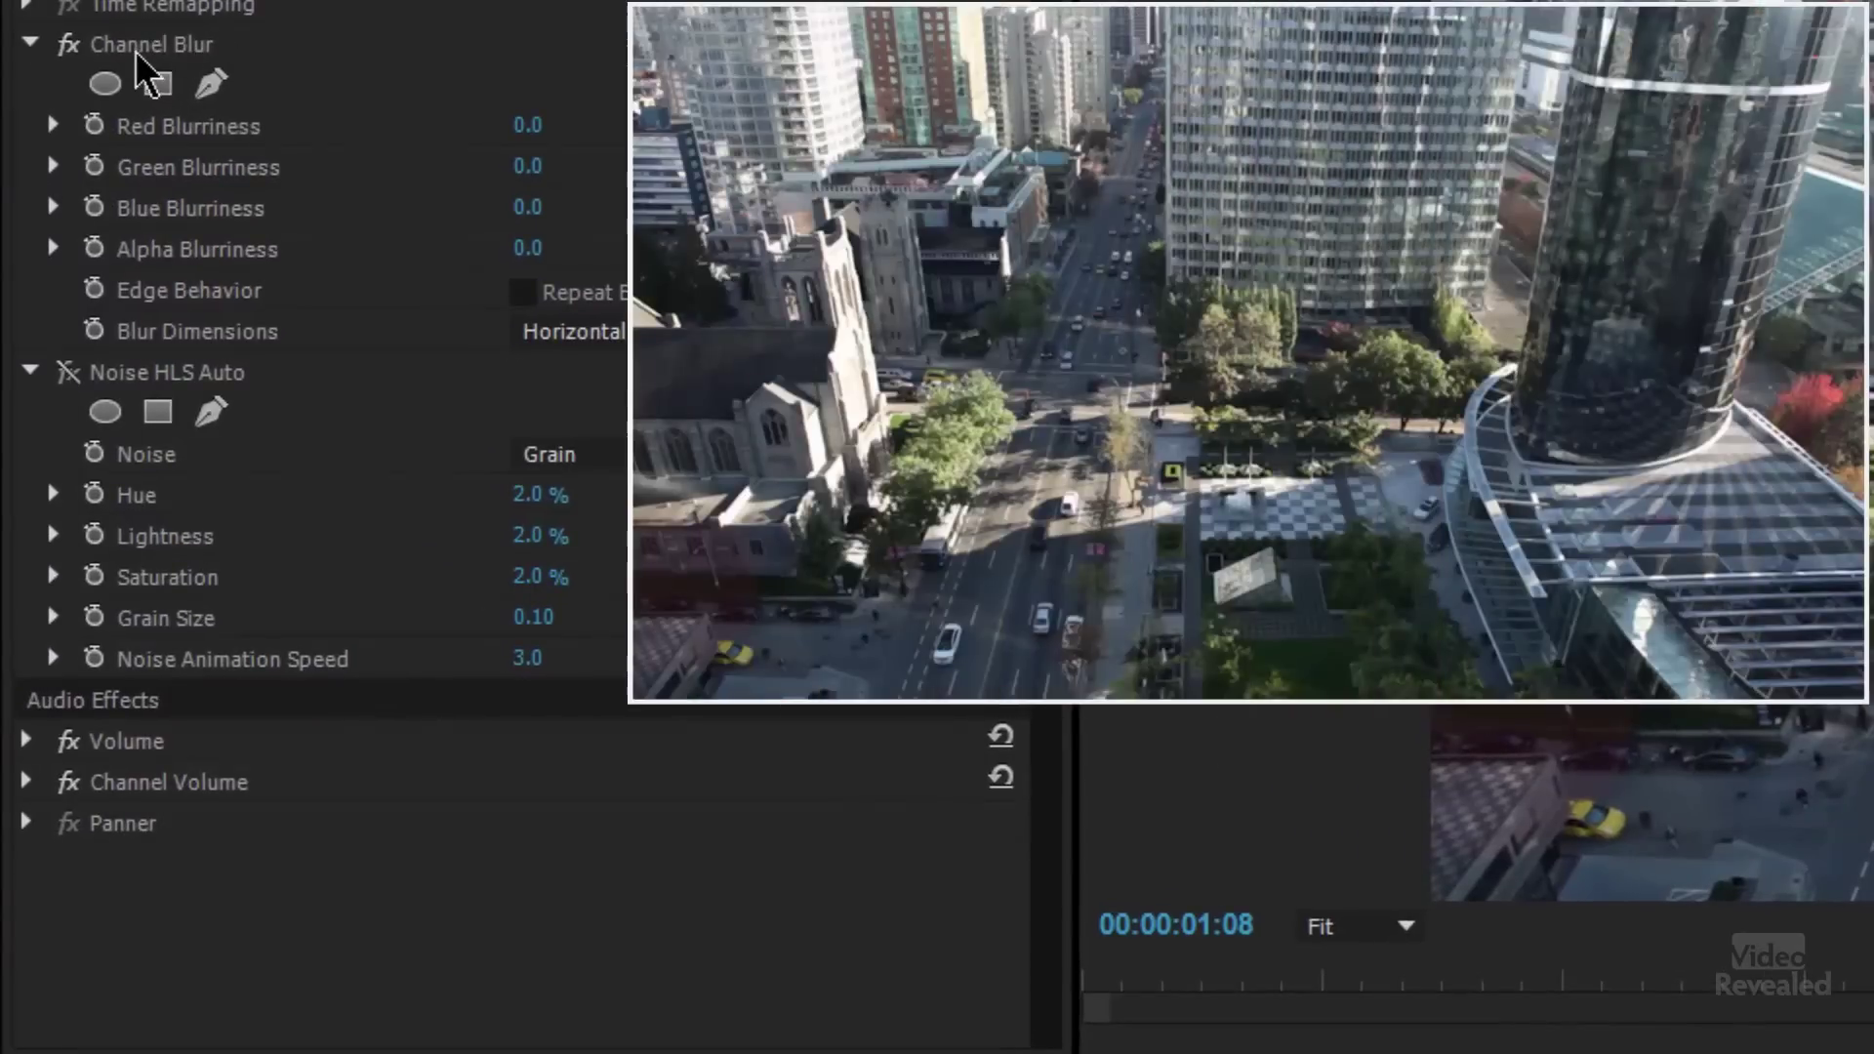
# Step: Set Channel Blur's Red, Green and Blue Blurriness to 50 each
pyautogui.click(149, 49)
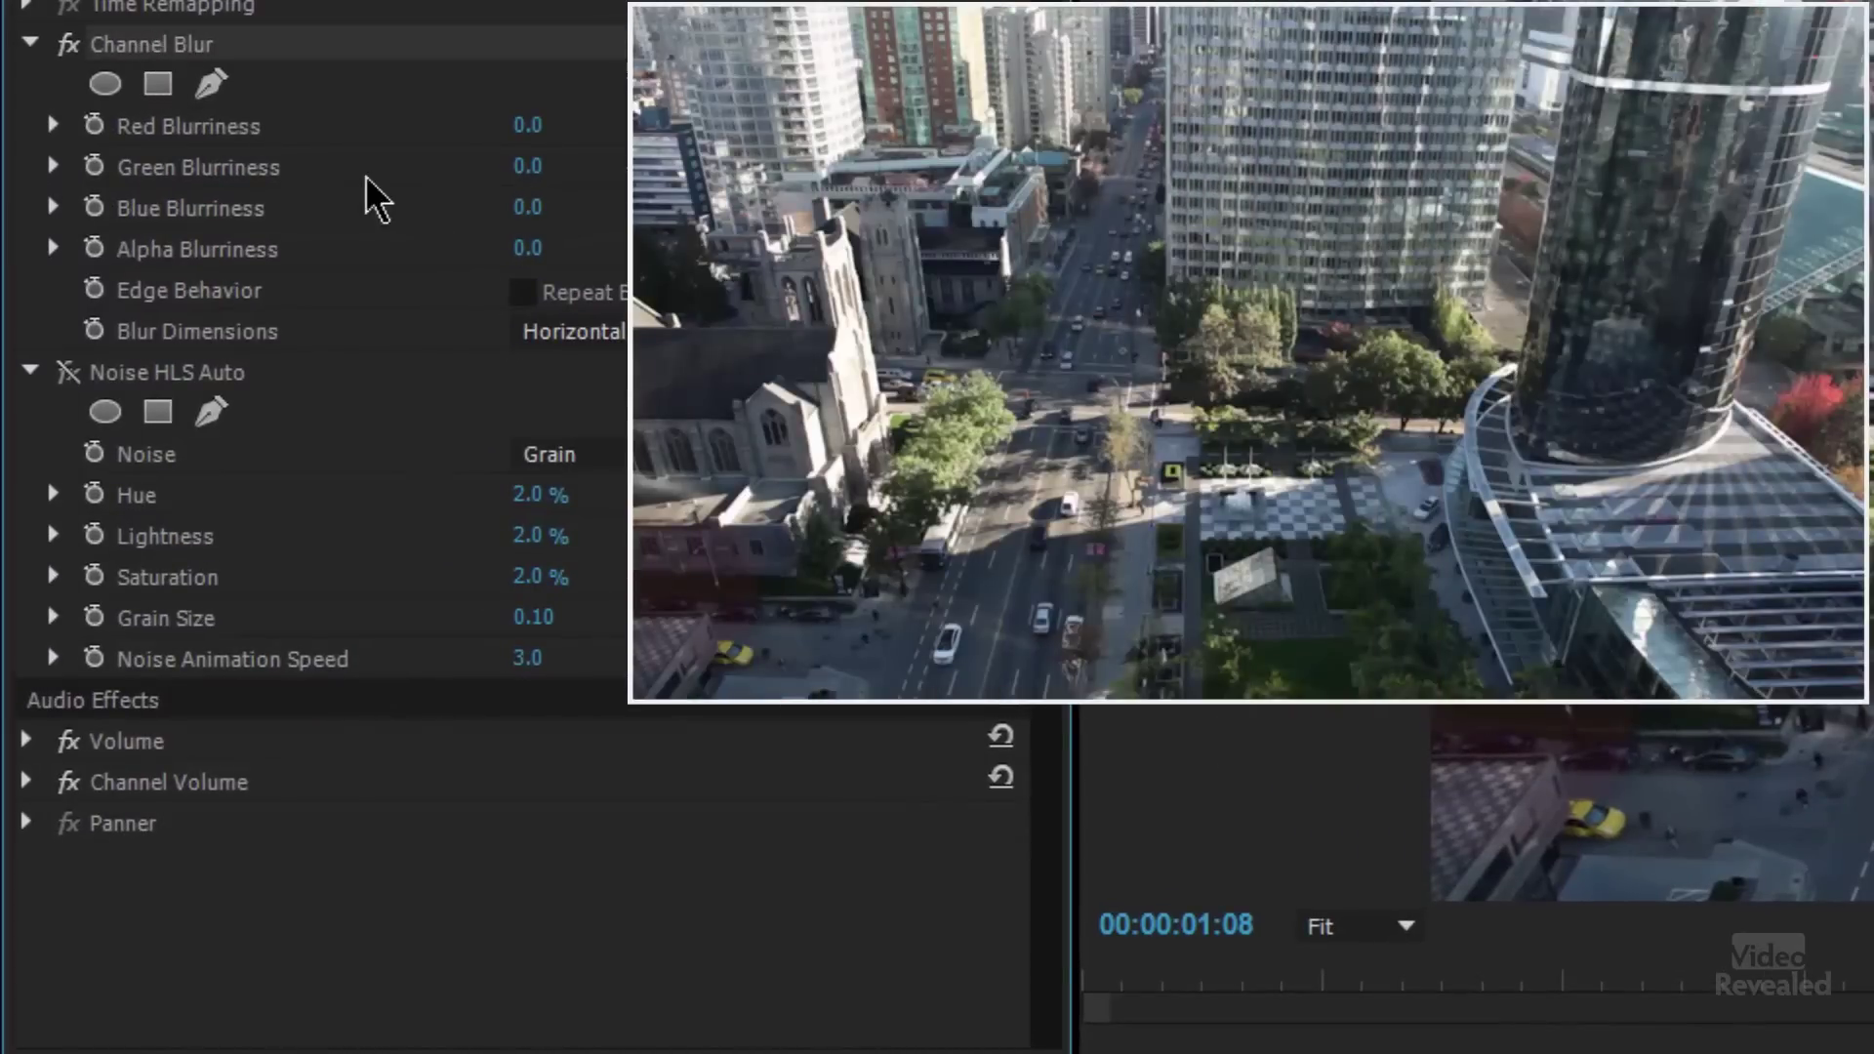
pyautogui.click(527, 125)
pyautogui.write('30')
pyautogui.press('Return')
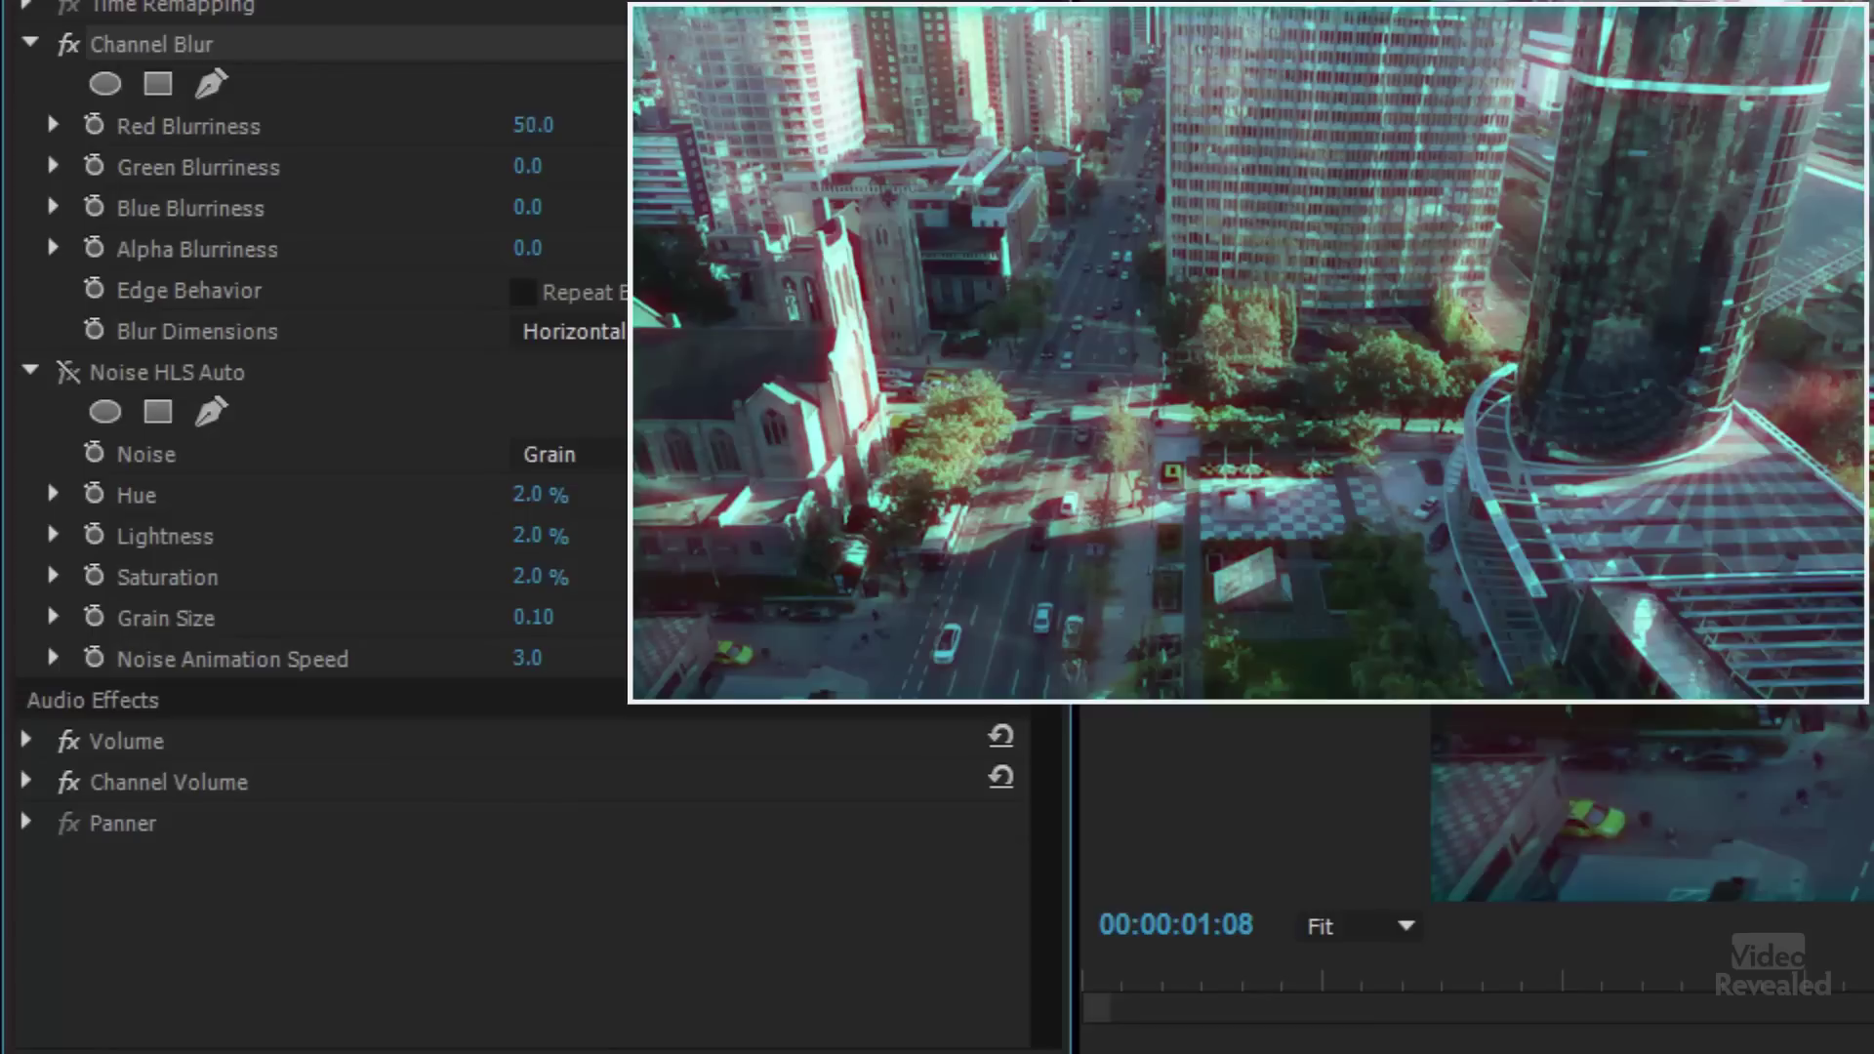
pyautogui.click(534, 127)
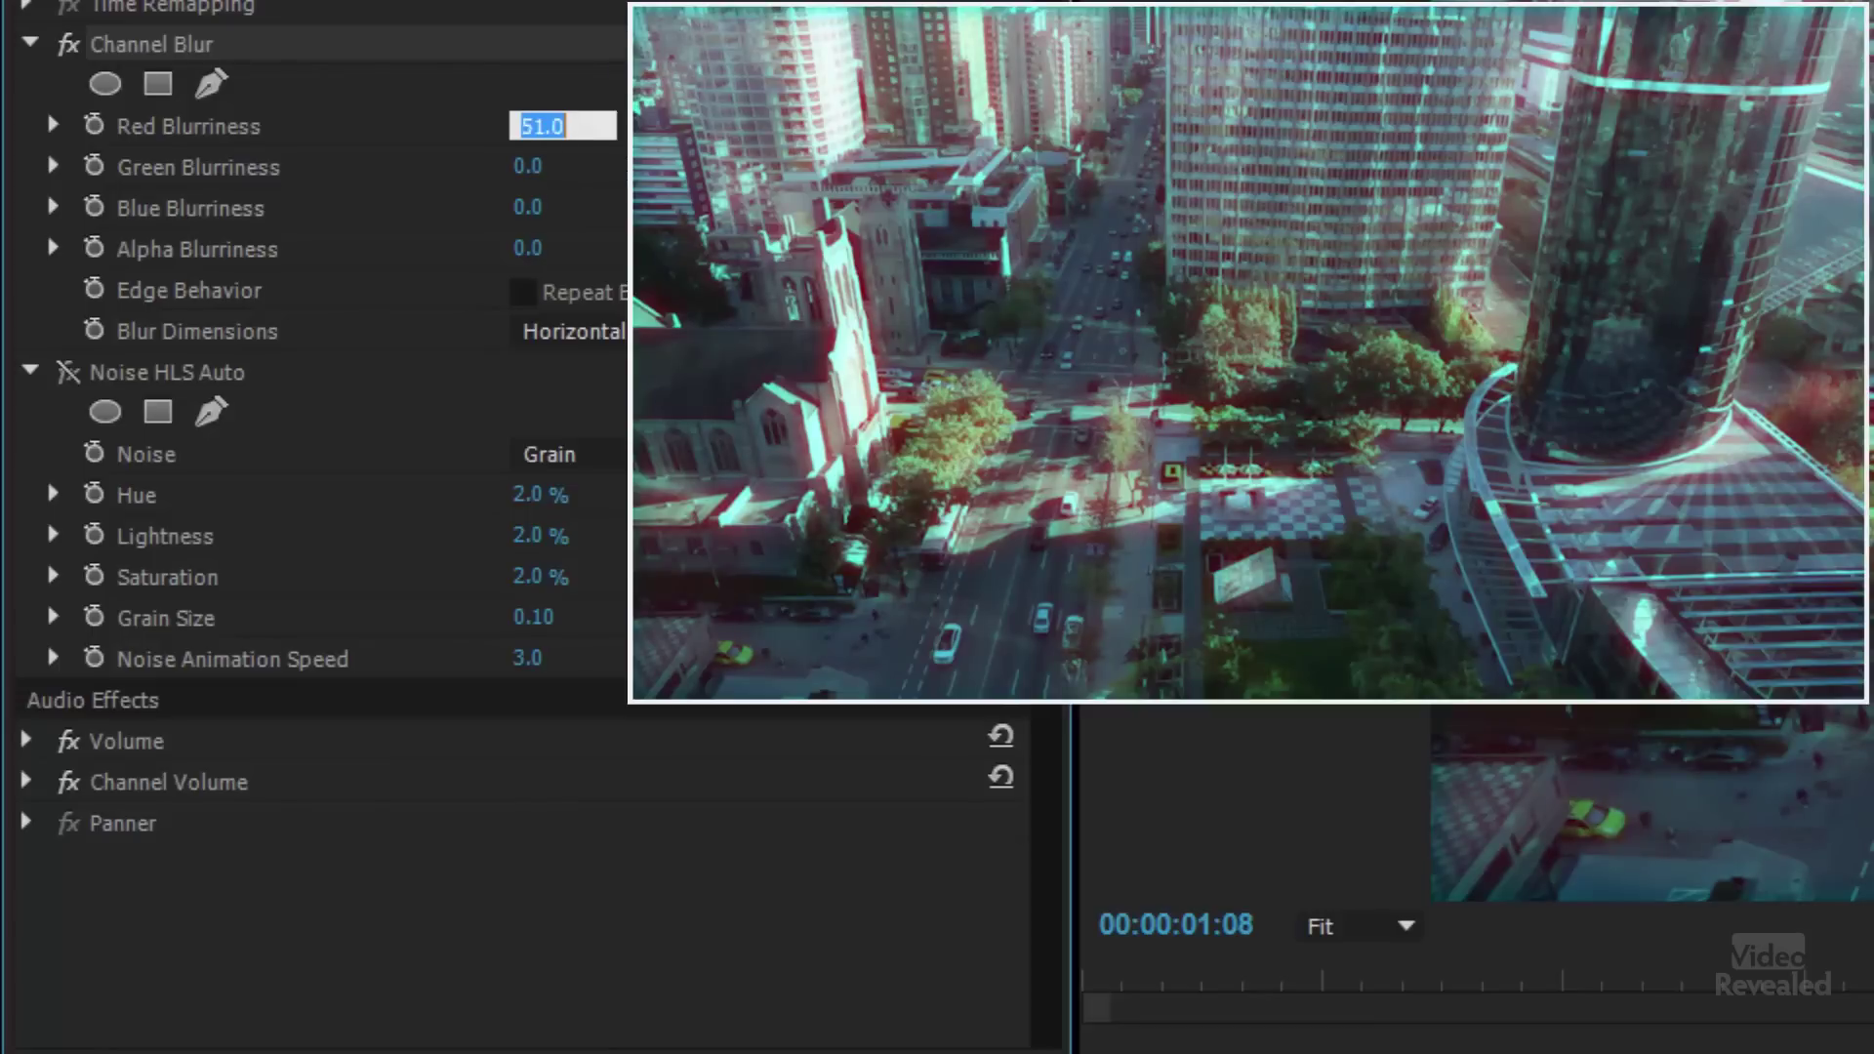
pyautogui.write('50')
pyautogui.press('Tab')
pyautogui.write('50')
pyautogui.press('Tab')
pyautogui.write('50')
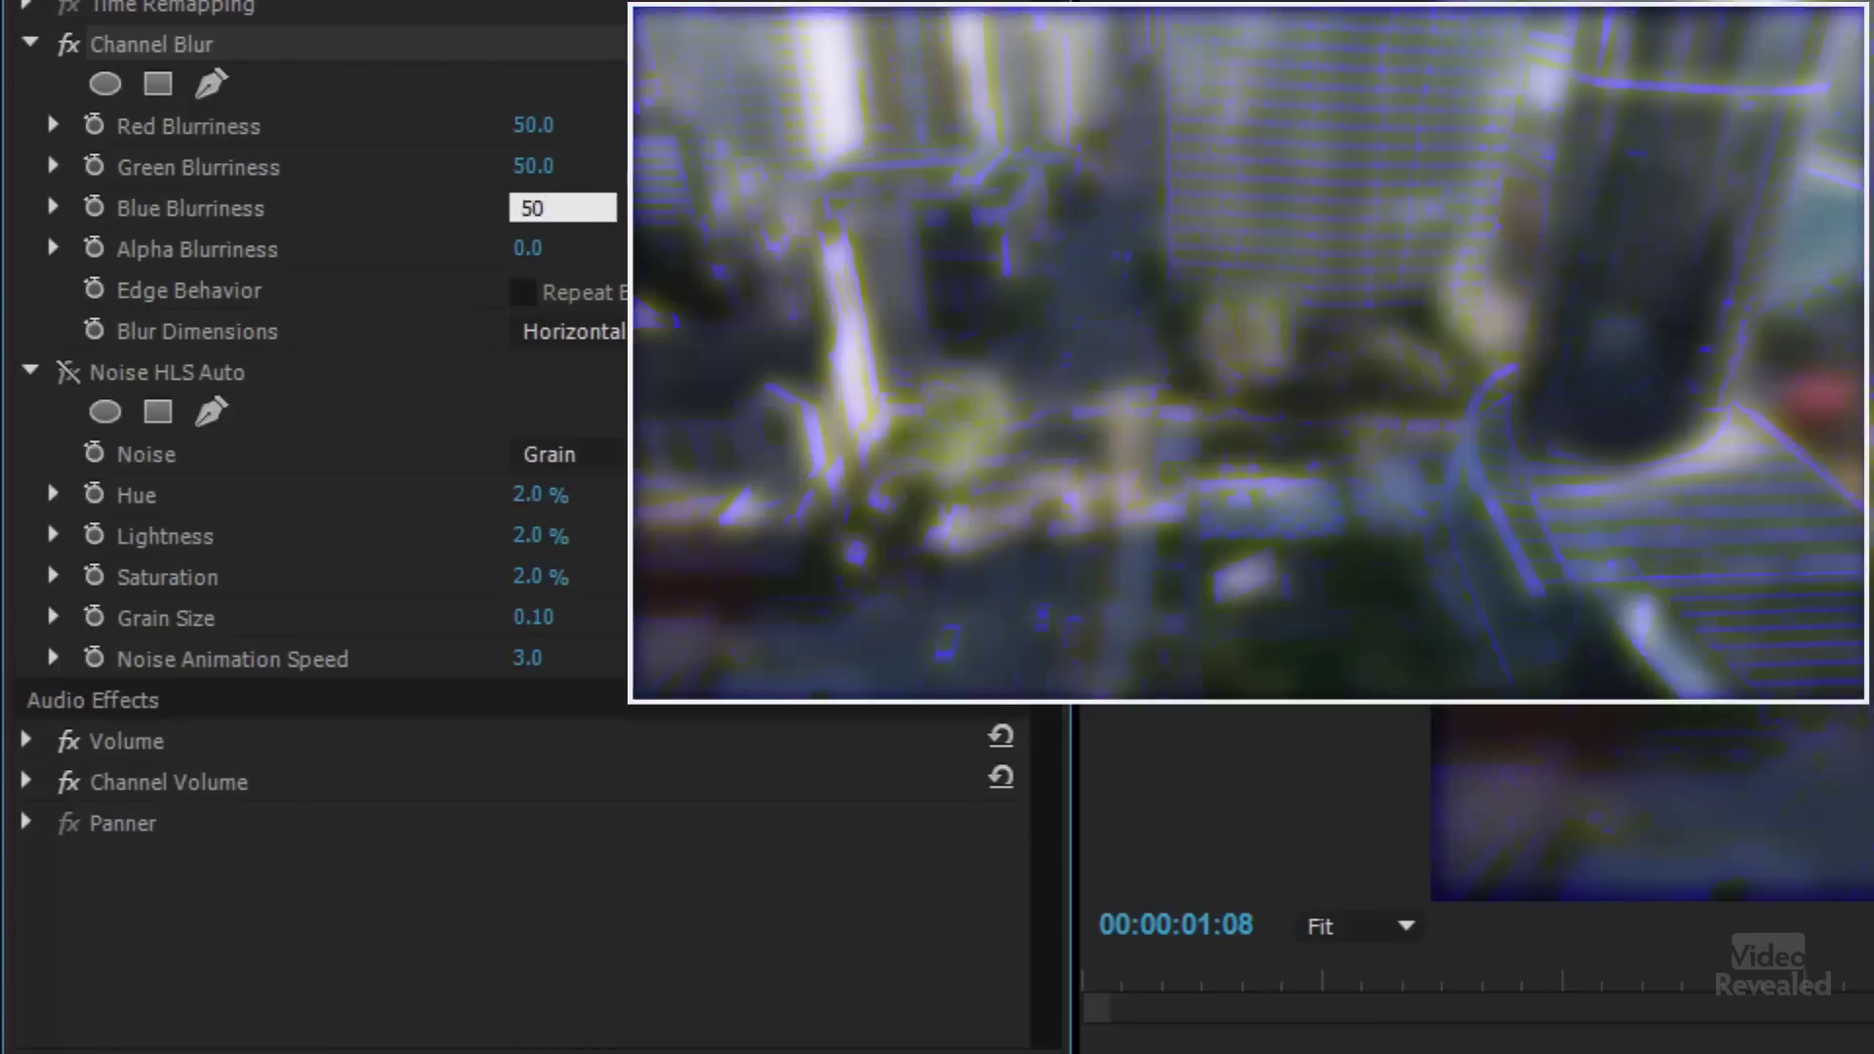
pyautogui.press('Tab')
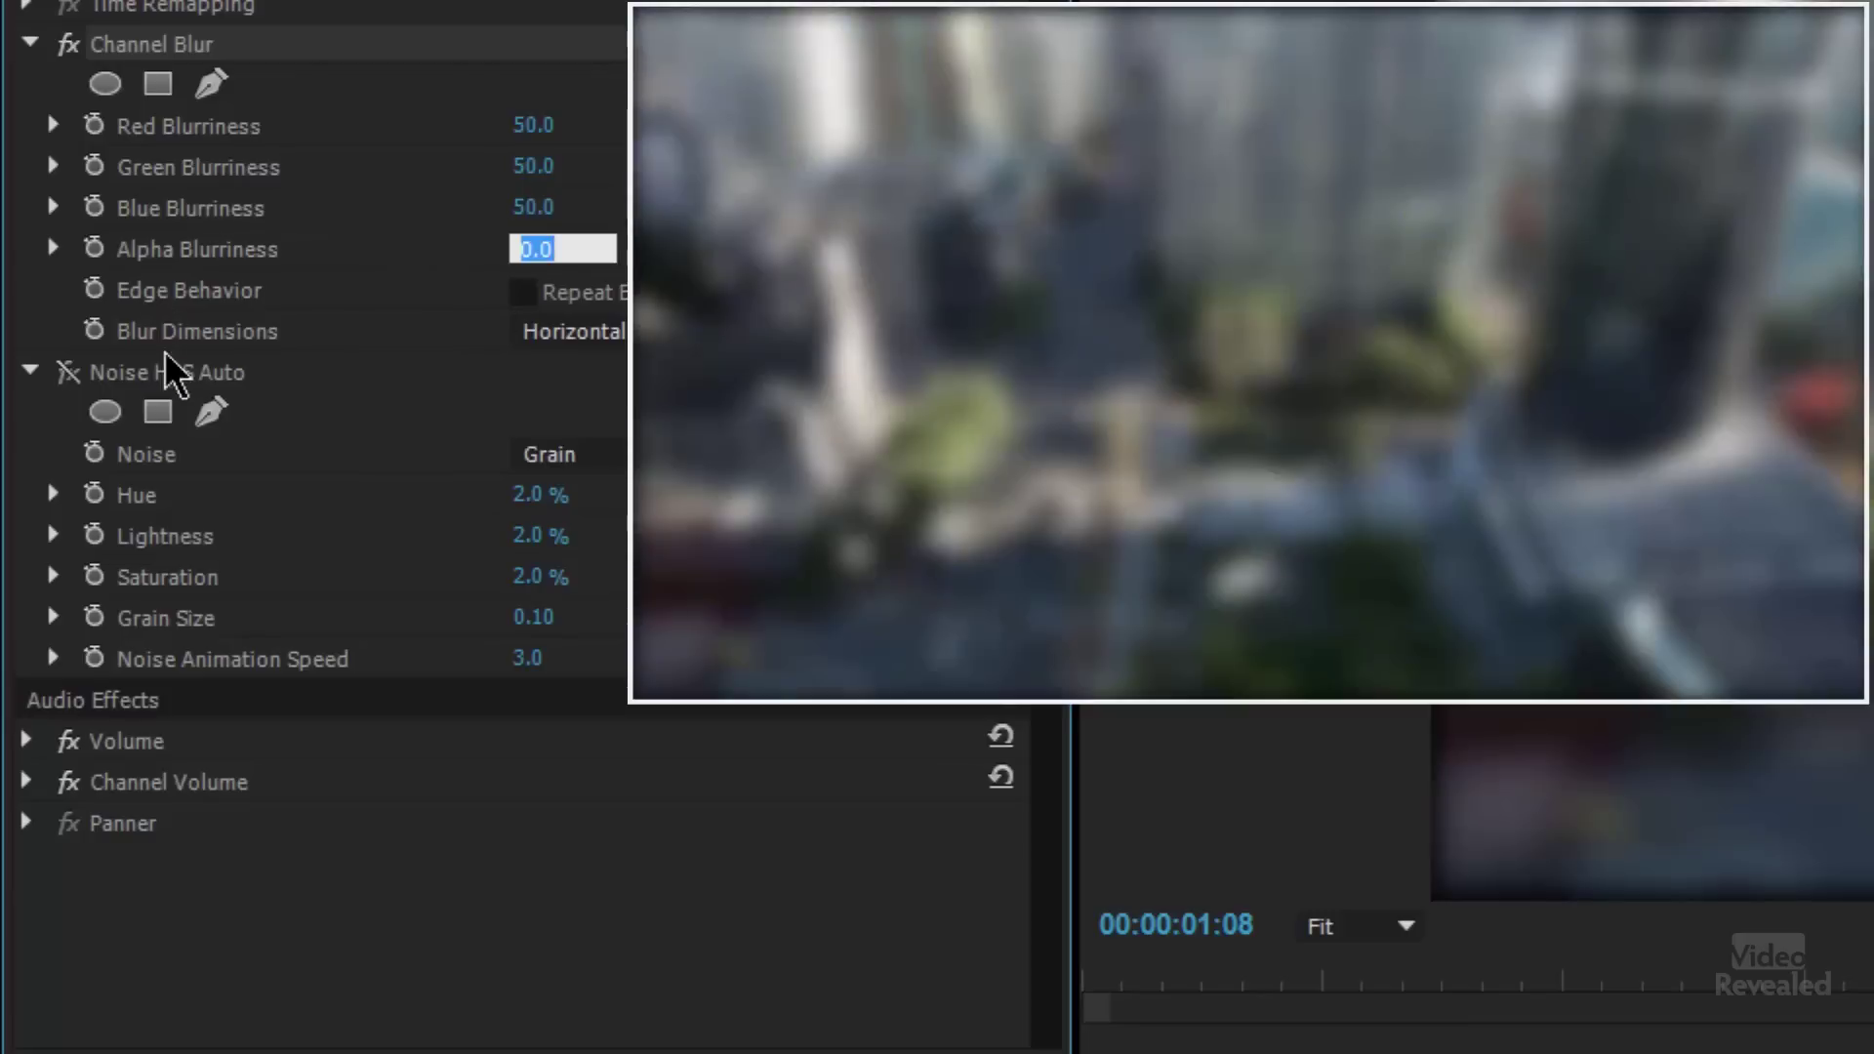
# Step: Paste the copied ellipse mask into Channel Blur, leaving Alpha at 0.0, and hide its outline
pyautogui.click(150, 54)
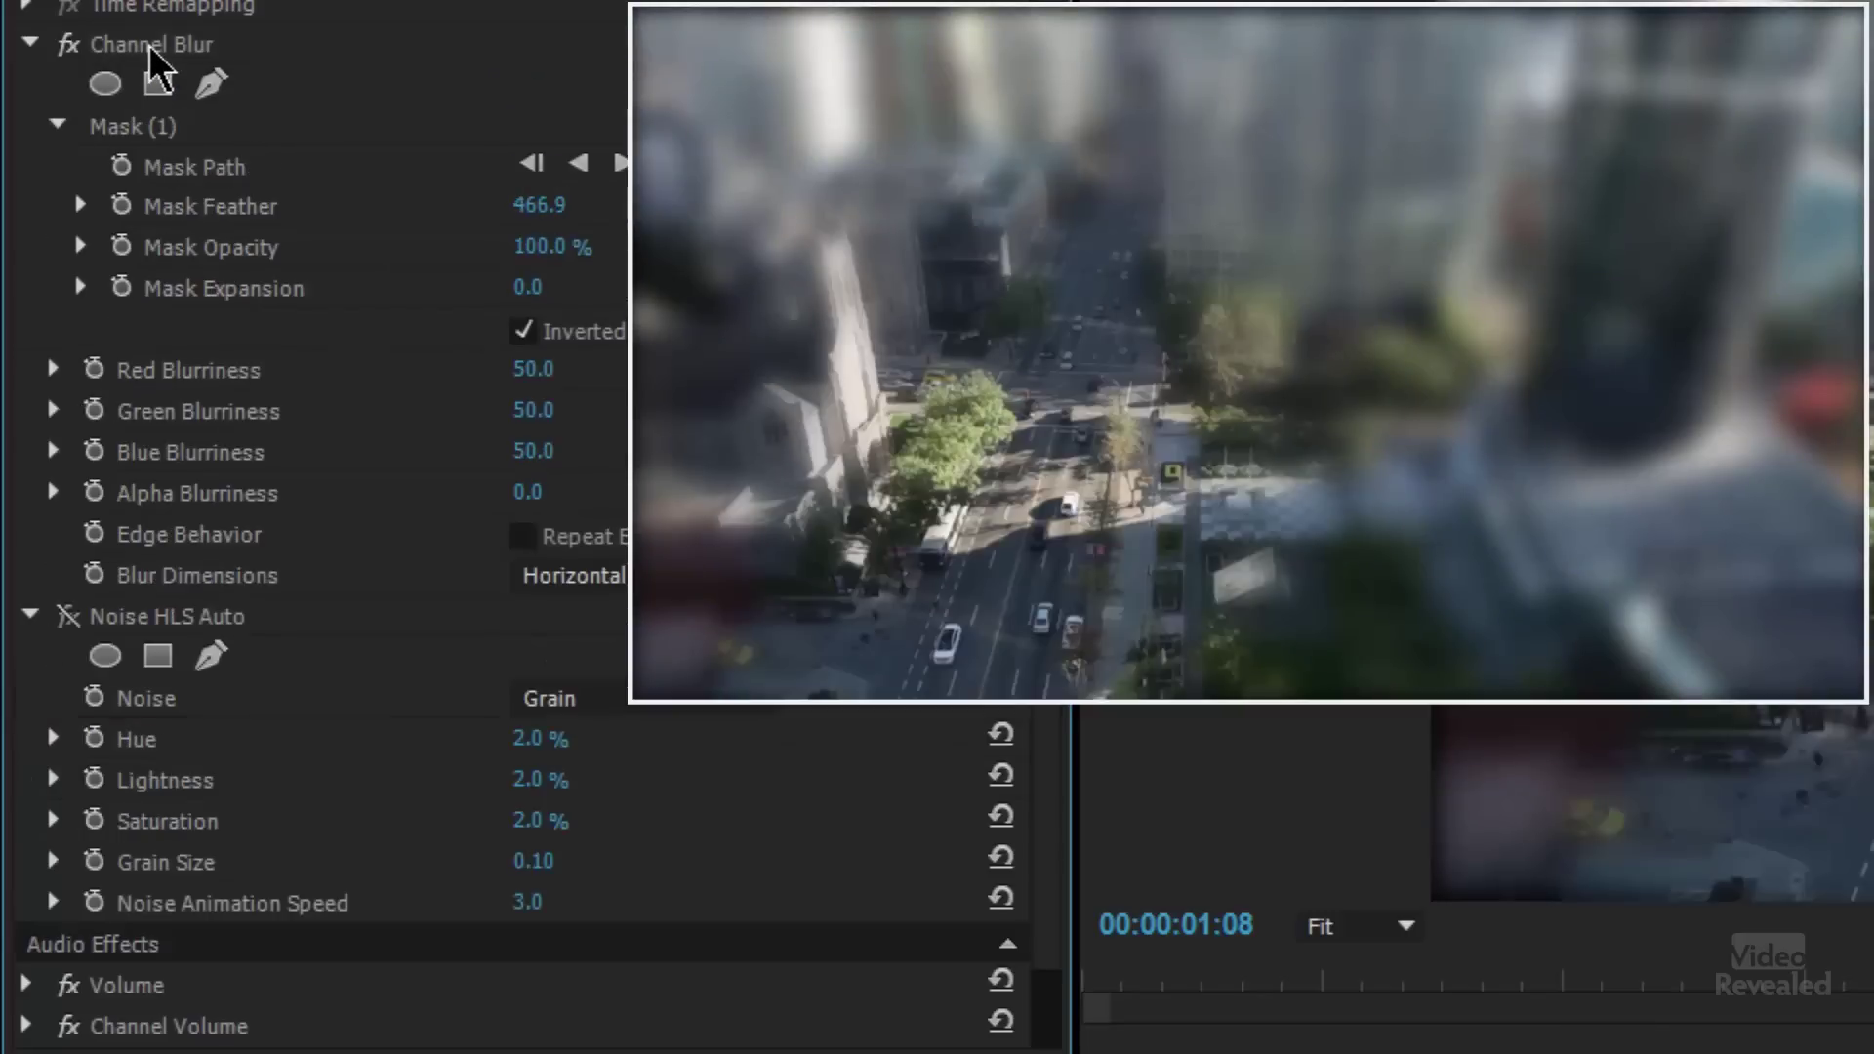
pyautogui.click(167, 126)
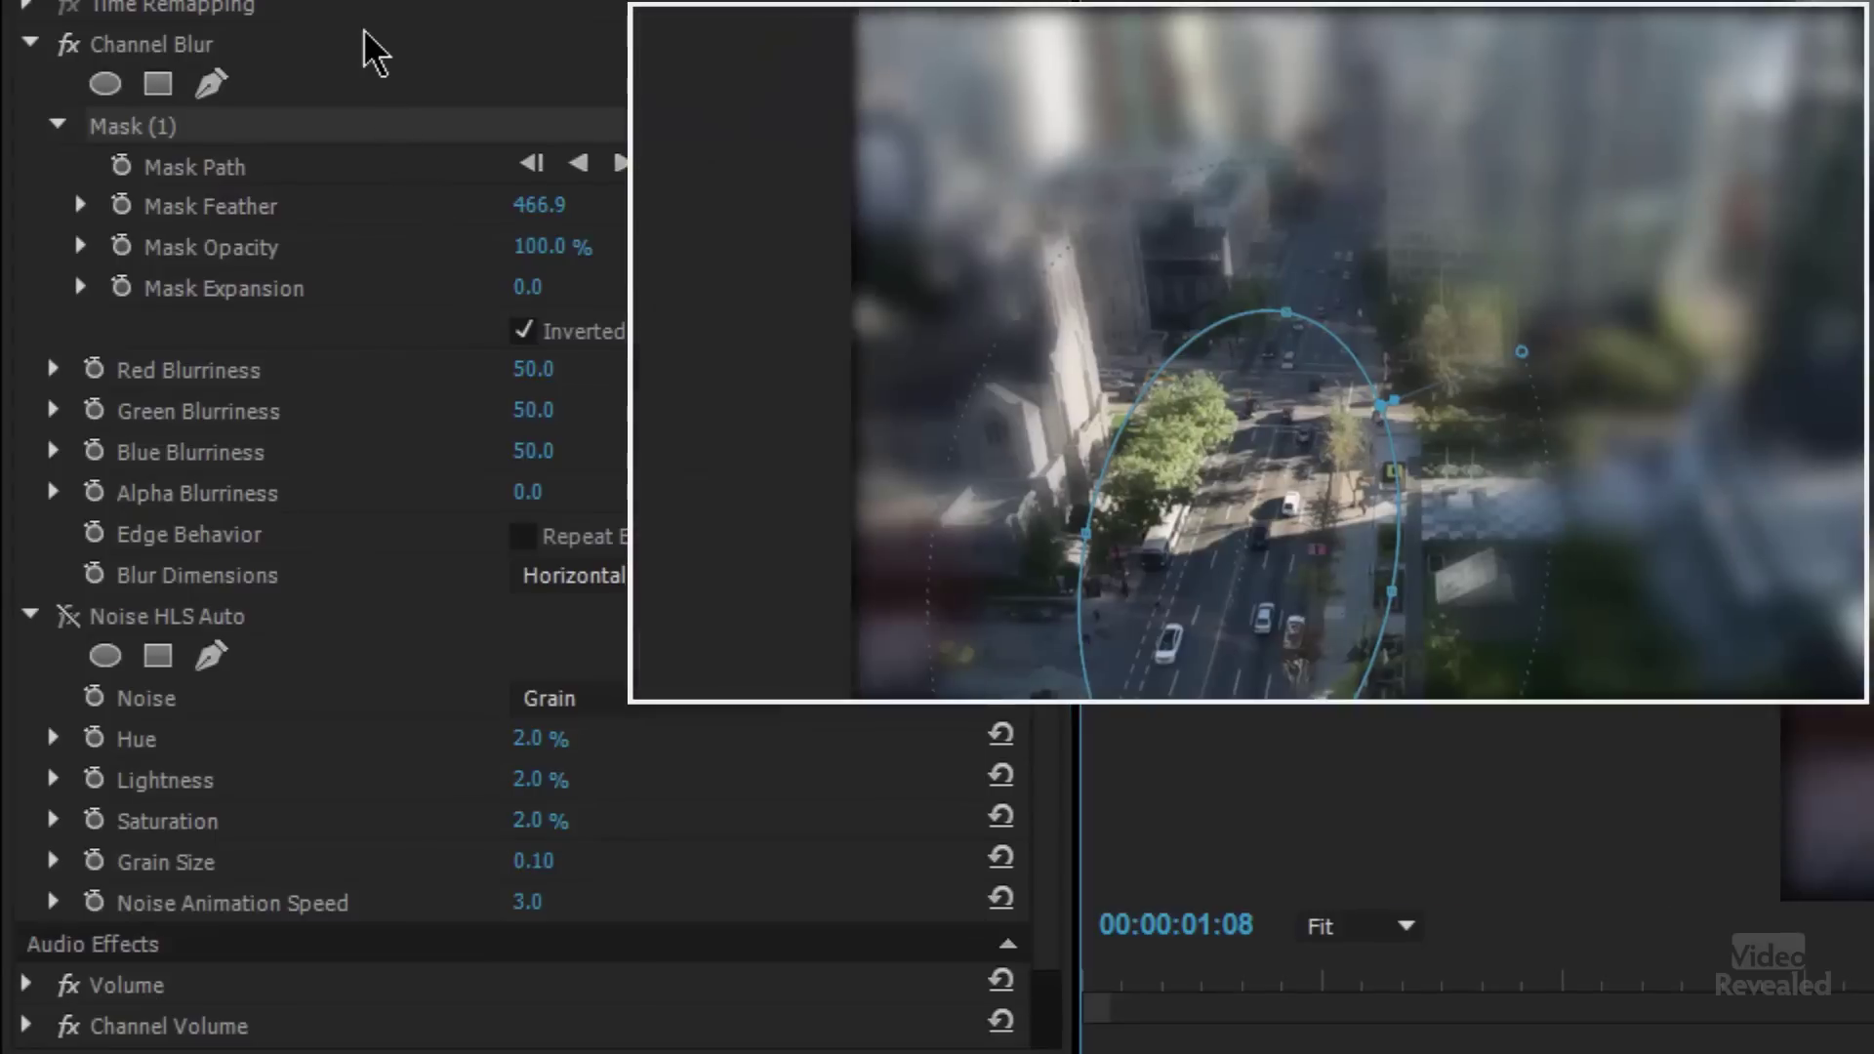
pyautogui.click(364, 31)
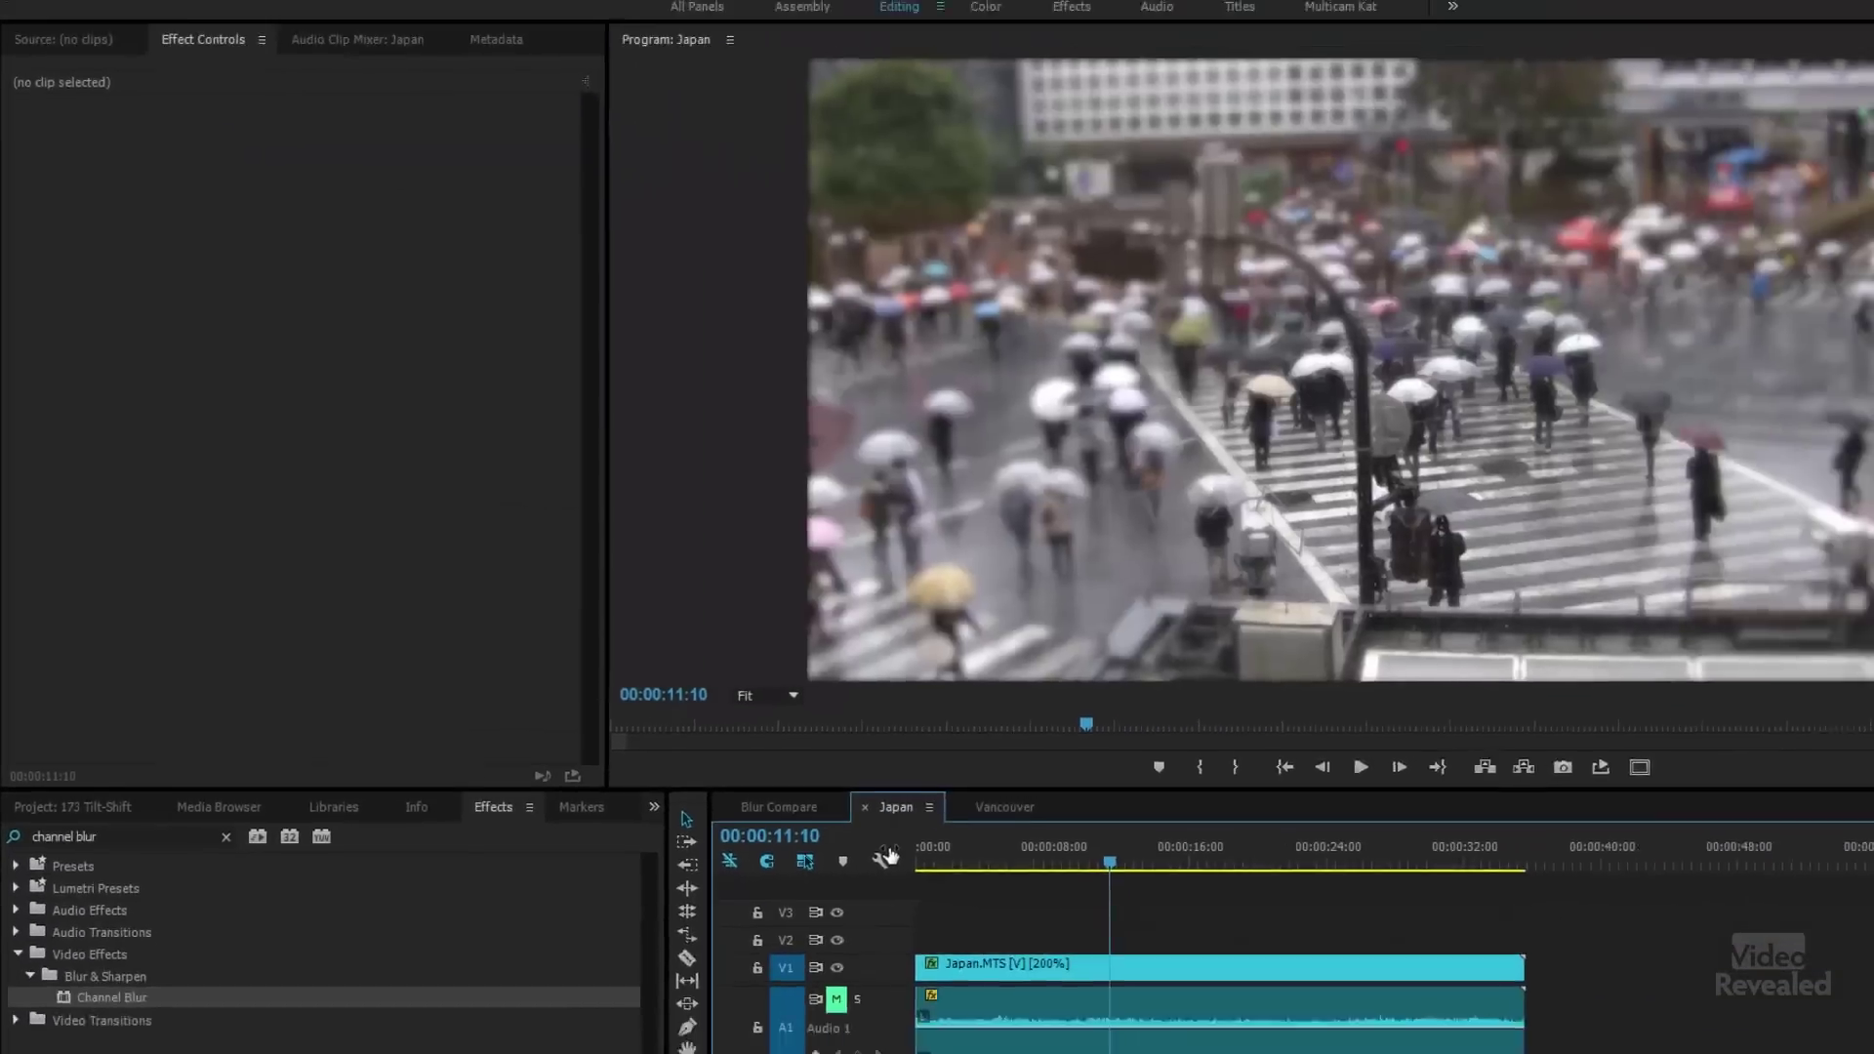
pyautogui.press('Home')
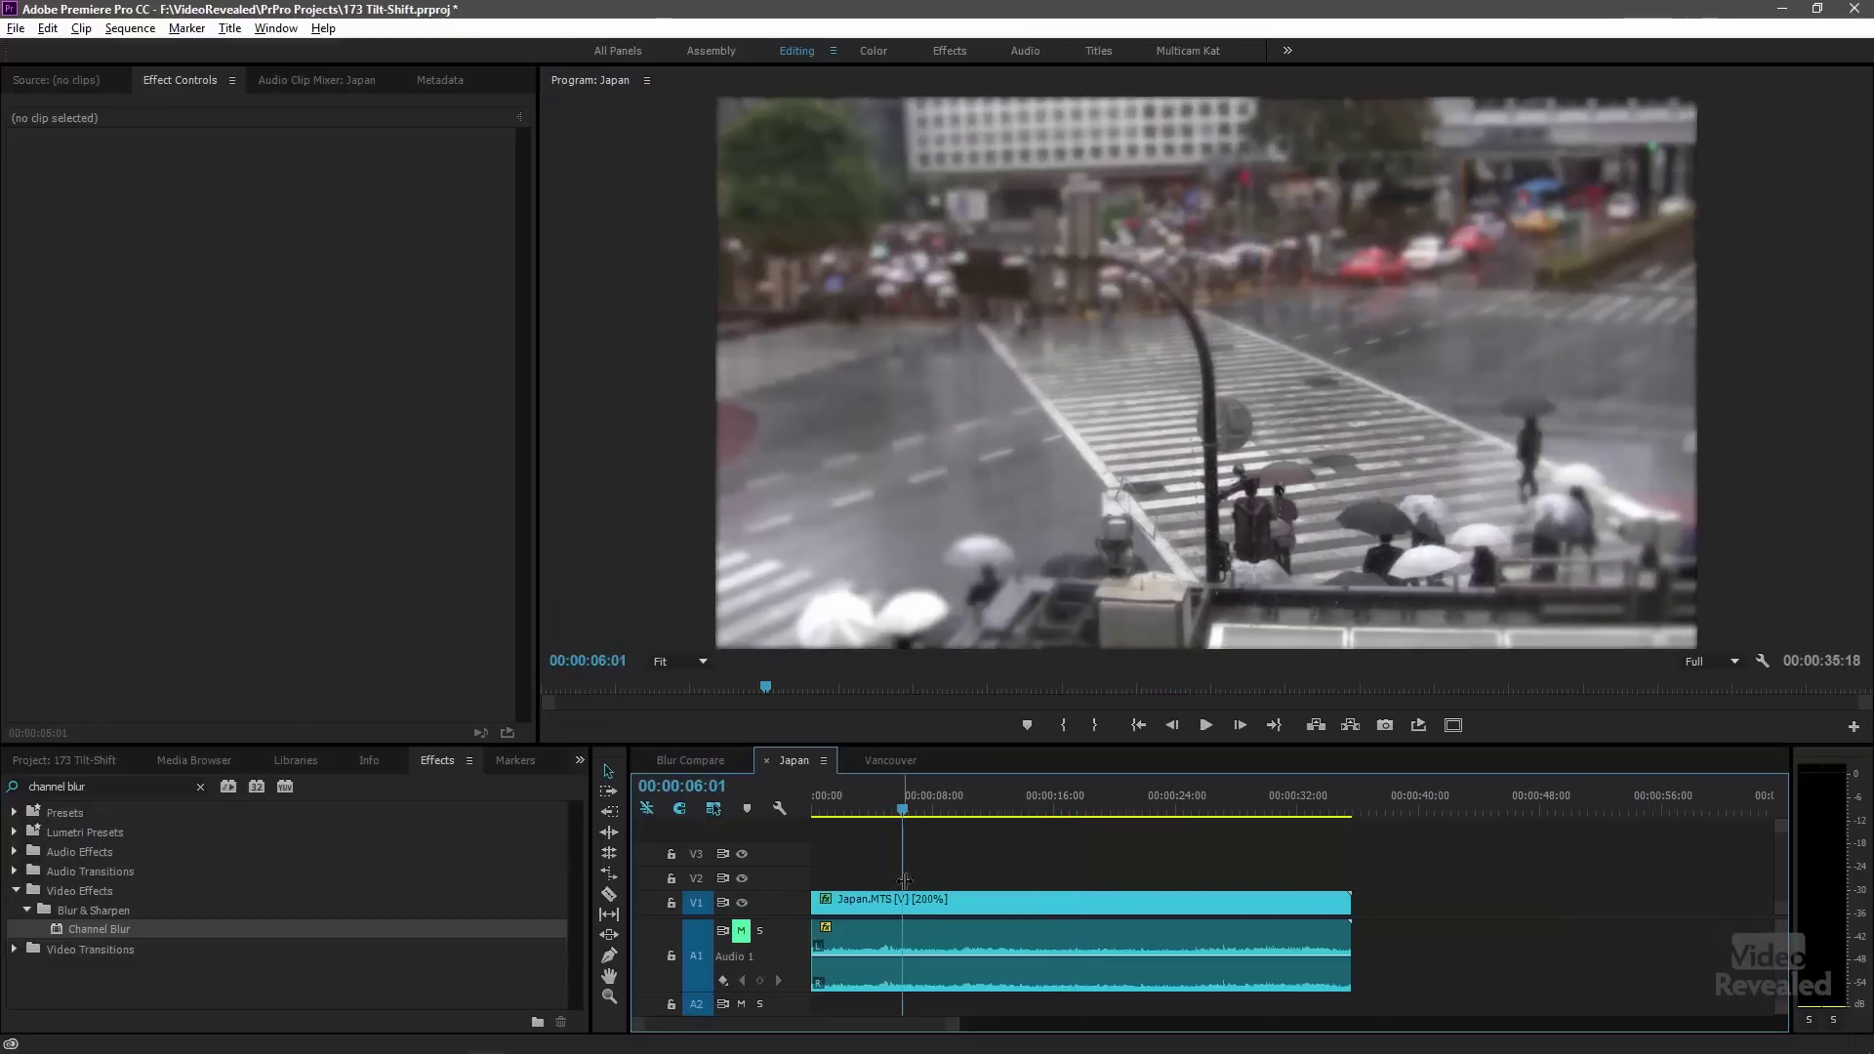
pyautogui.click(900, 904)
# Step: Show the Japan clip's Fast Blur ellipse mask and scrub from the opening to later crowd footage
pyautogui.click(78, 223)
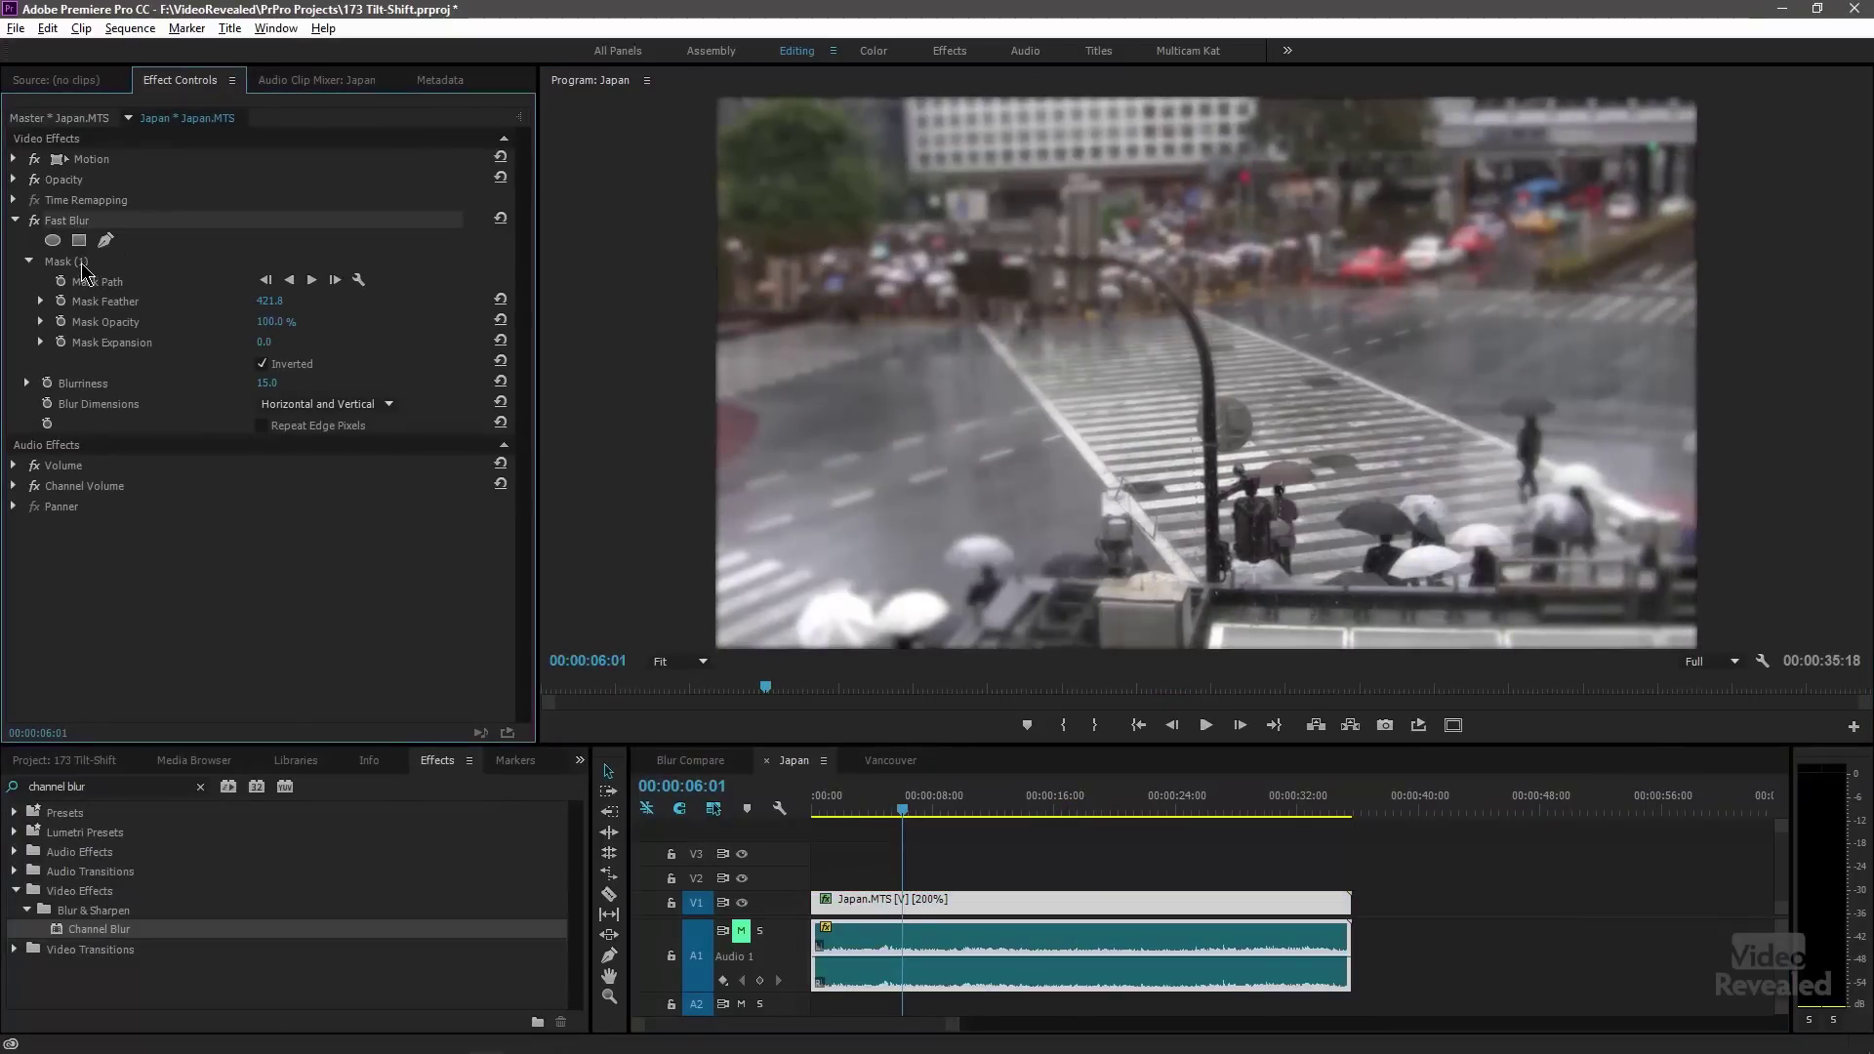
pyautogui.click(82, 263)
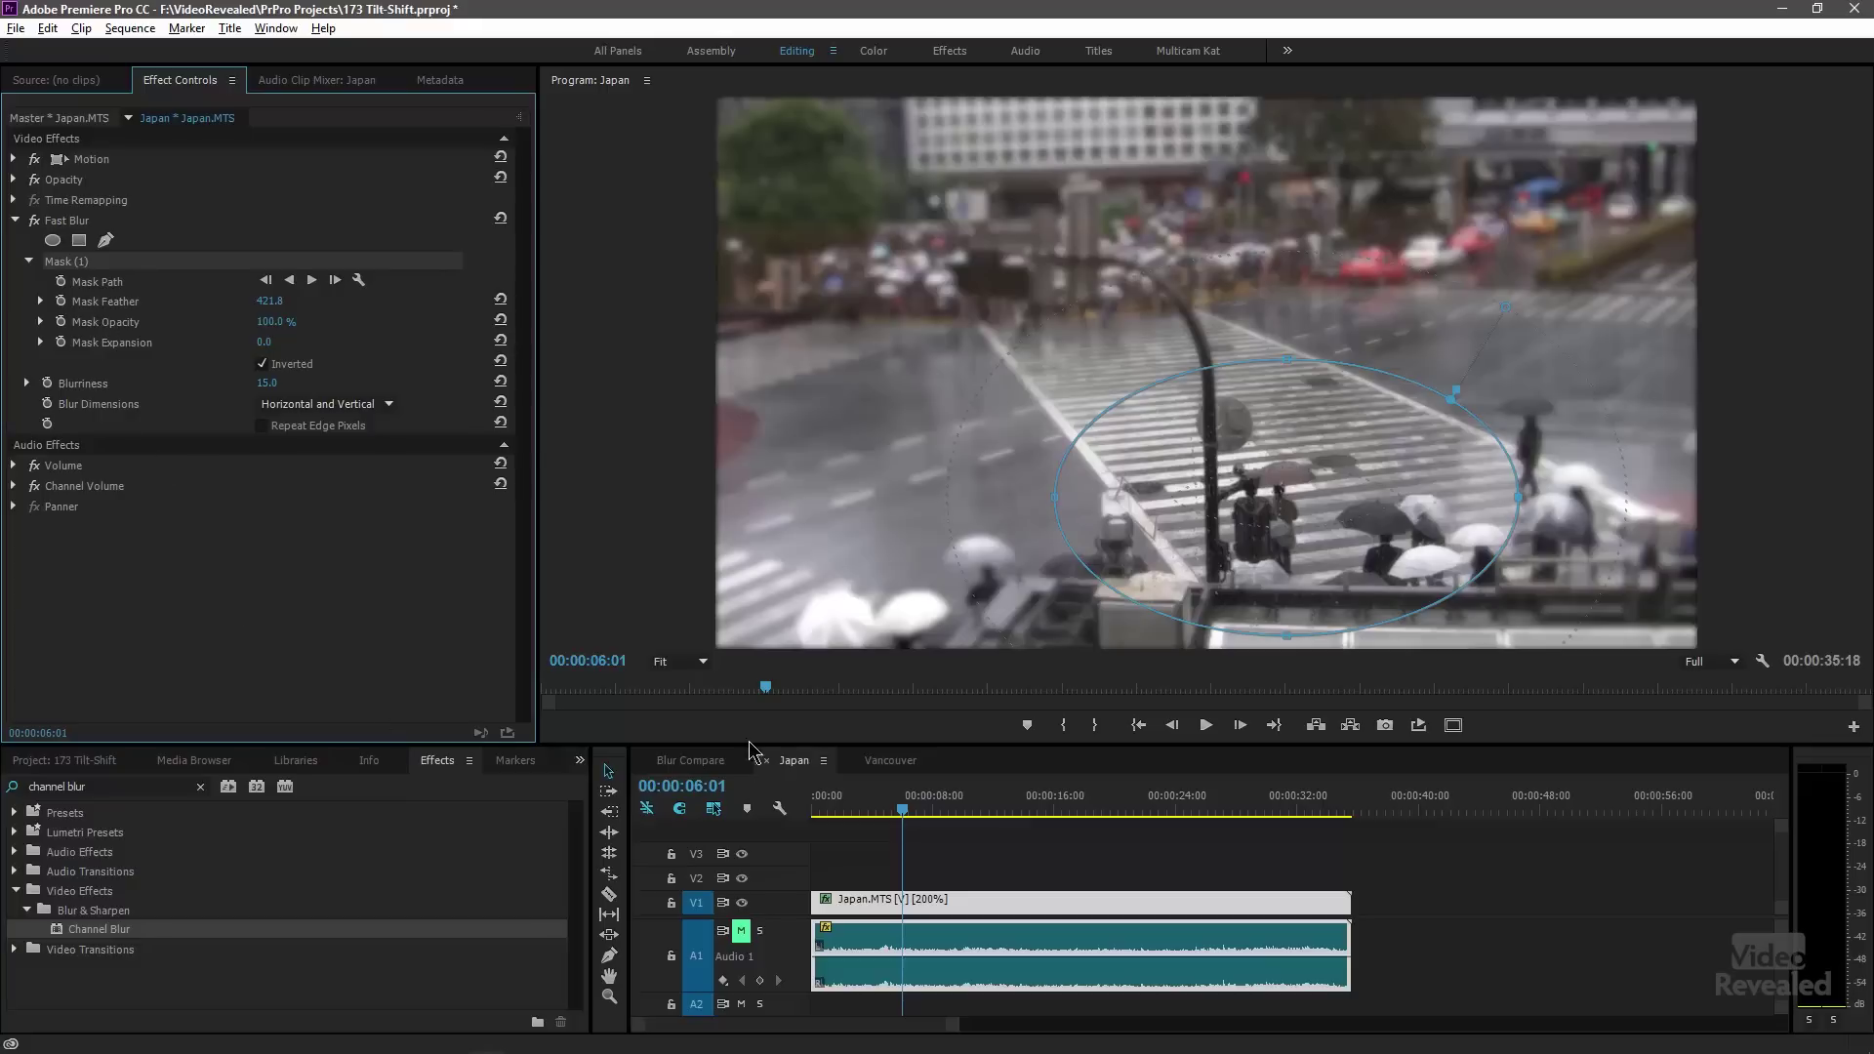
pyautogui.moveTo(904, 810); pyautogui.dragTo(822, 812)
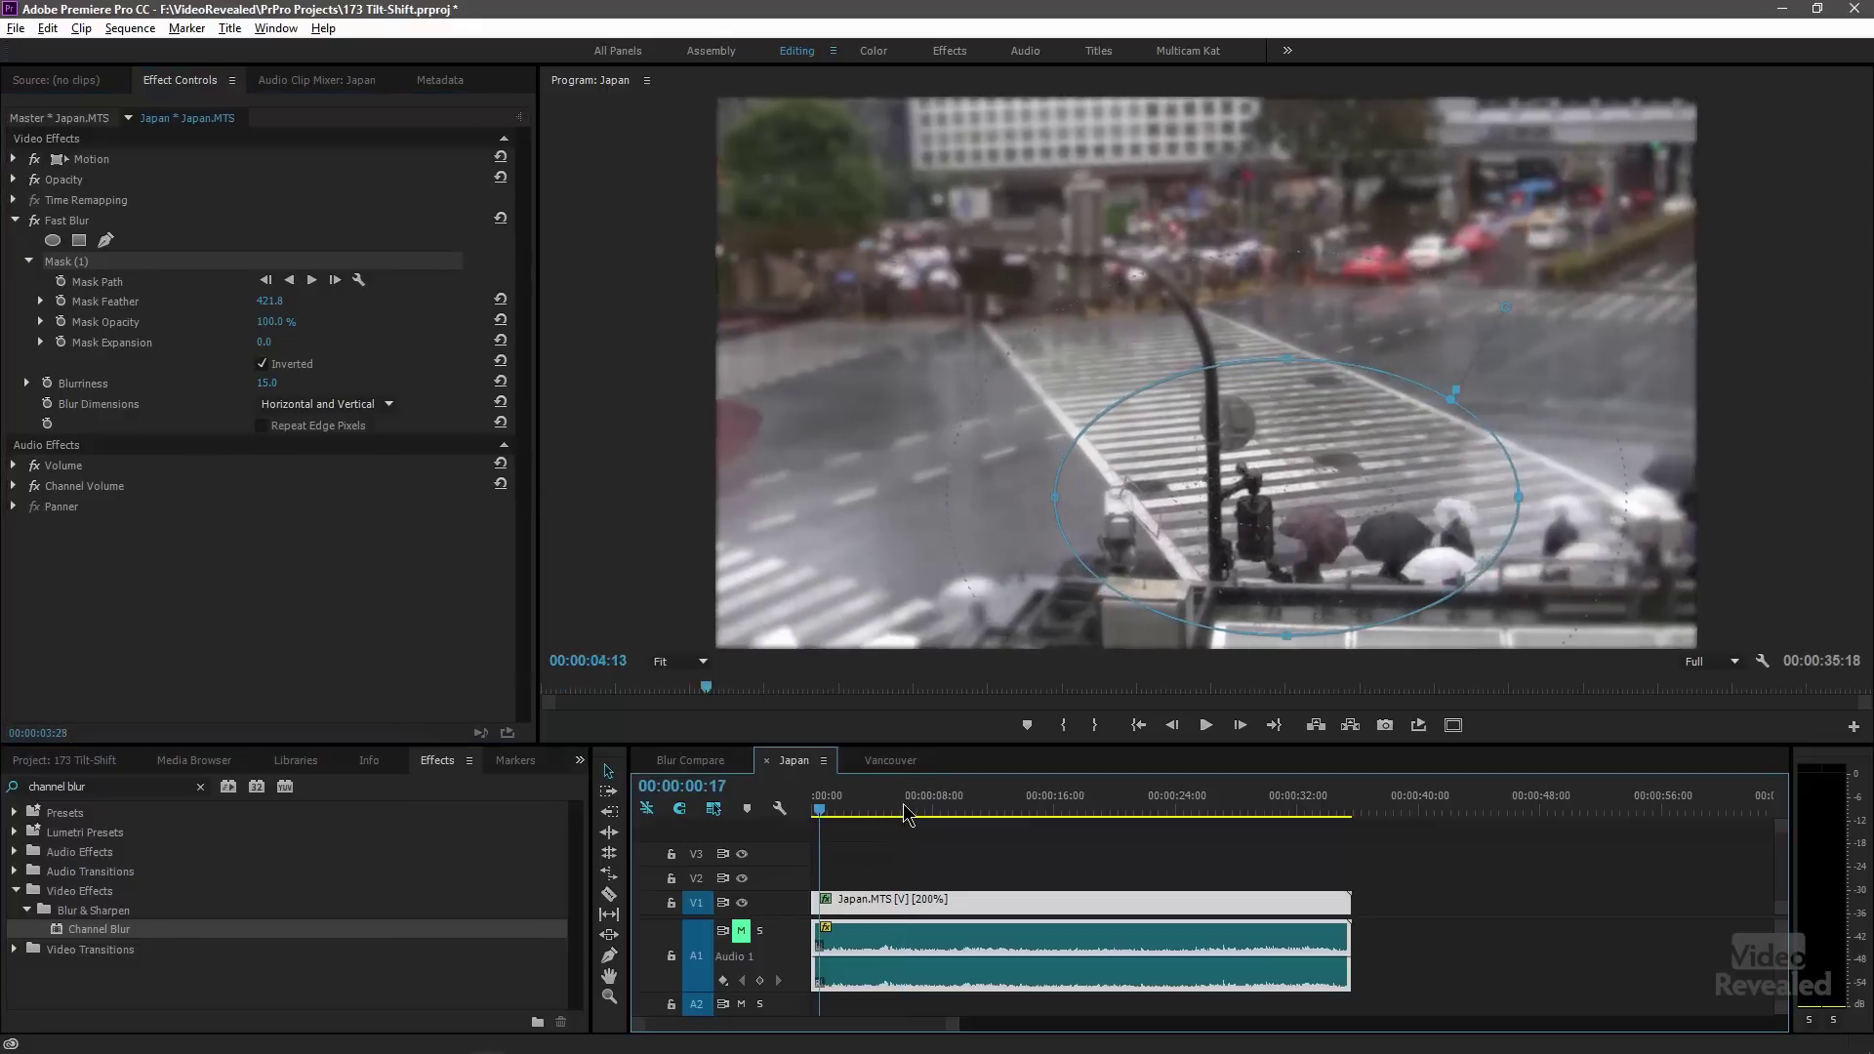
pyautogui.click(1113, 809)
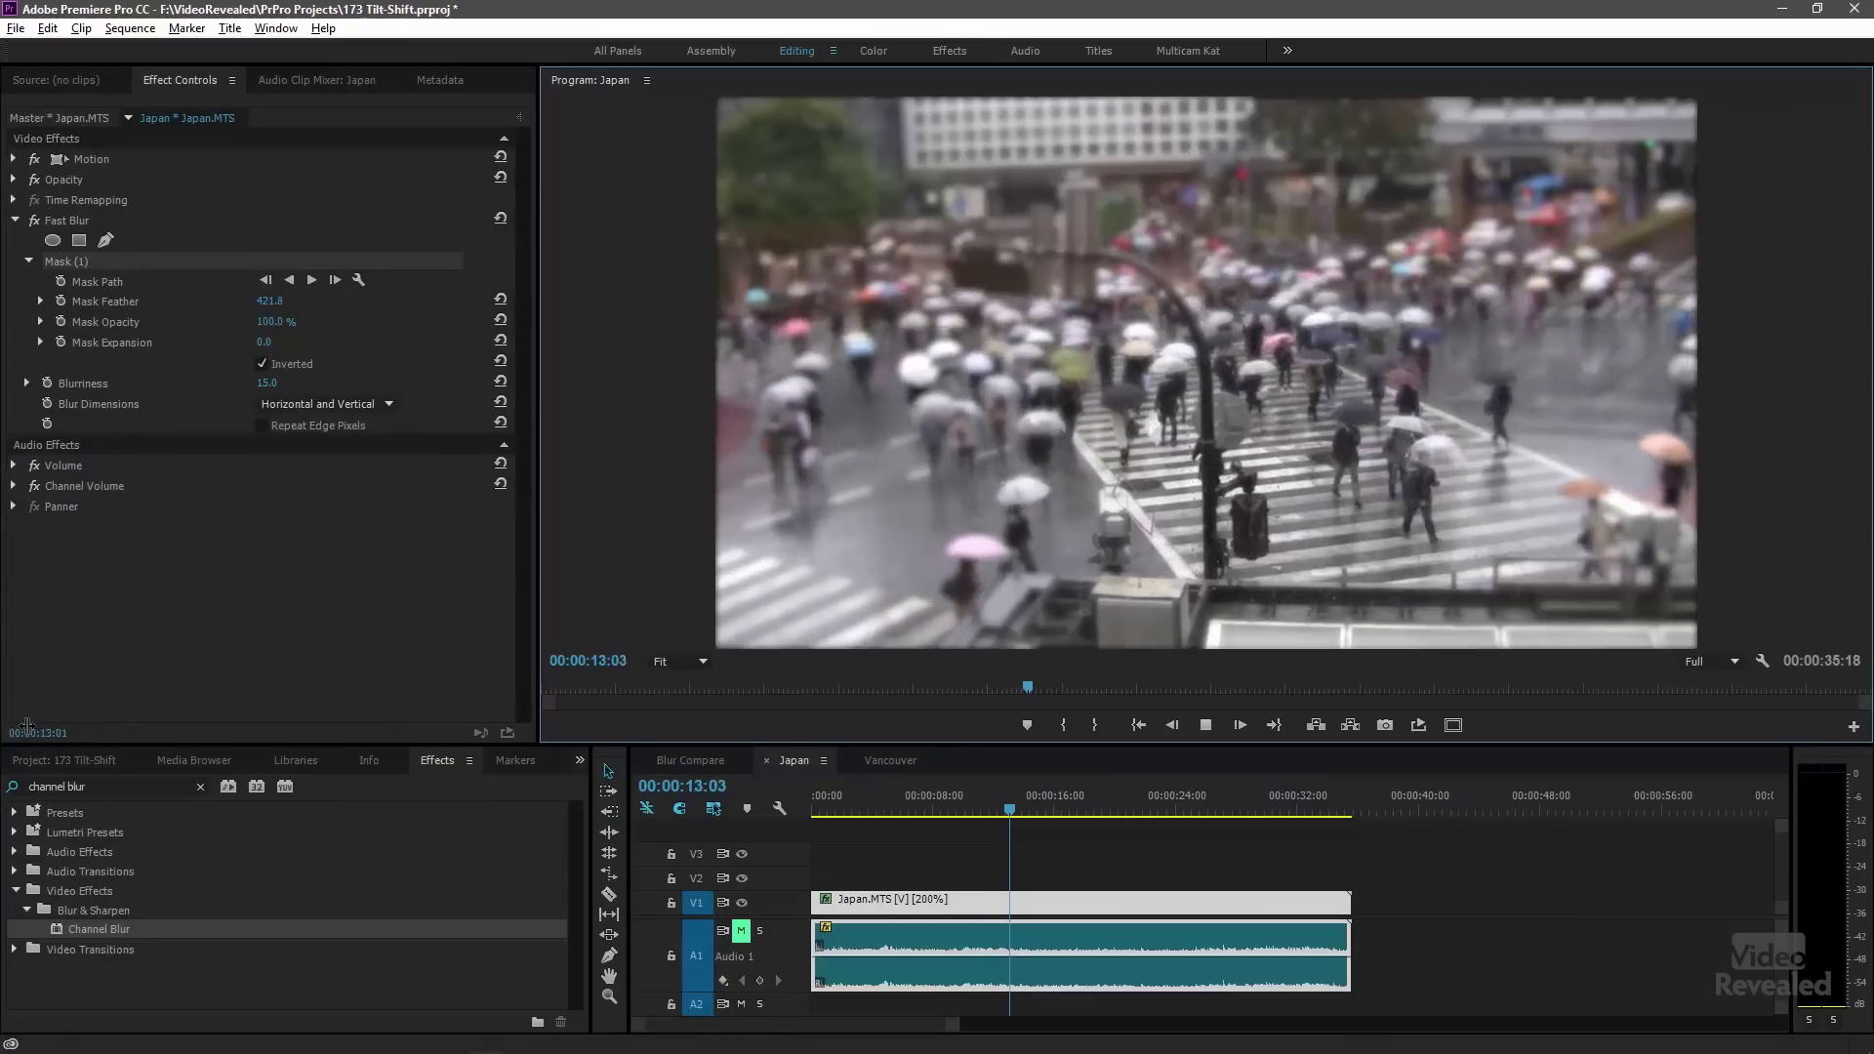
# Step: Halt playback at 00:00:13:23 with the Fast Blur ellipse over the crowded crosswalk
pyautogui.press('space')
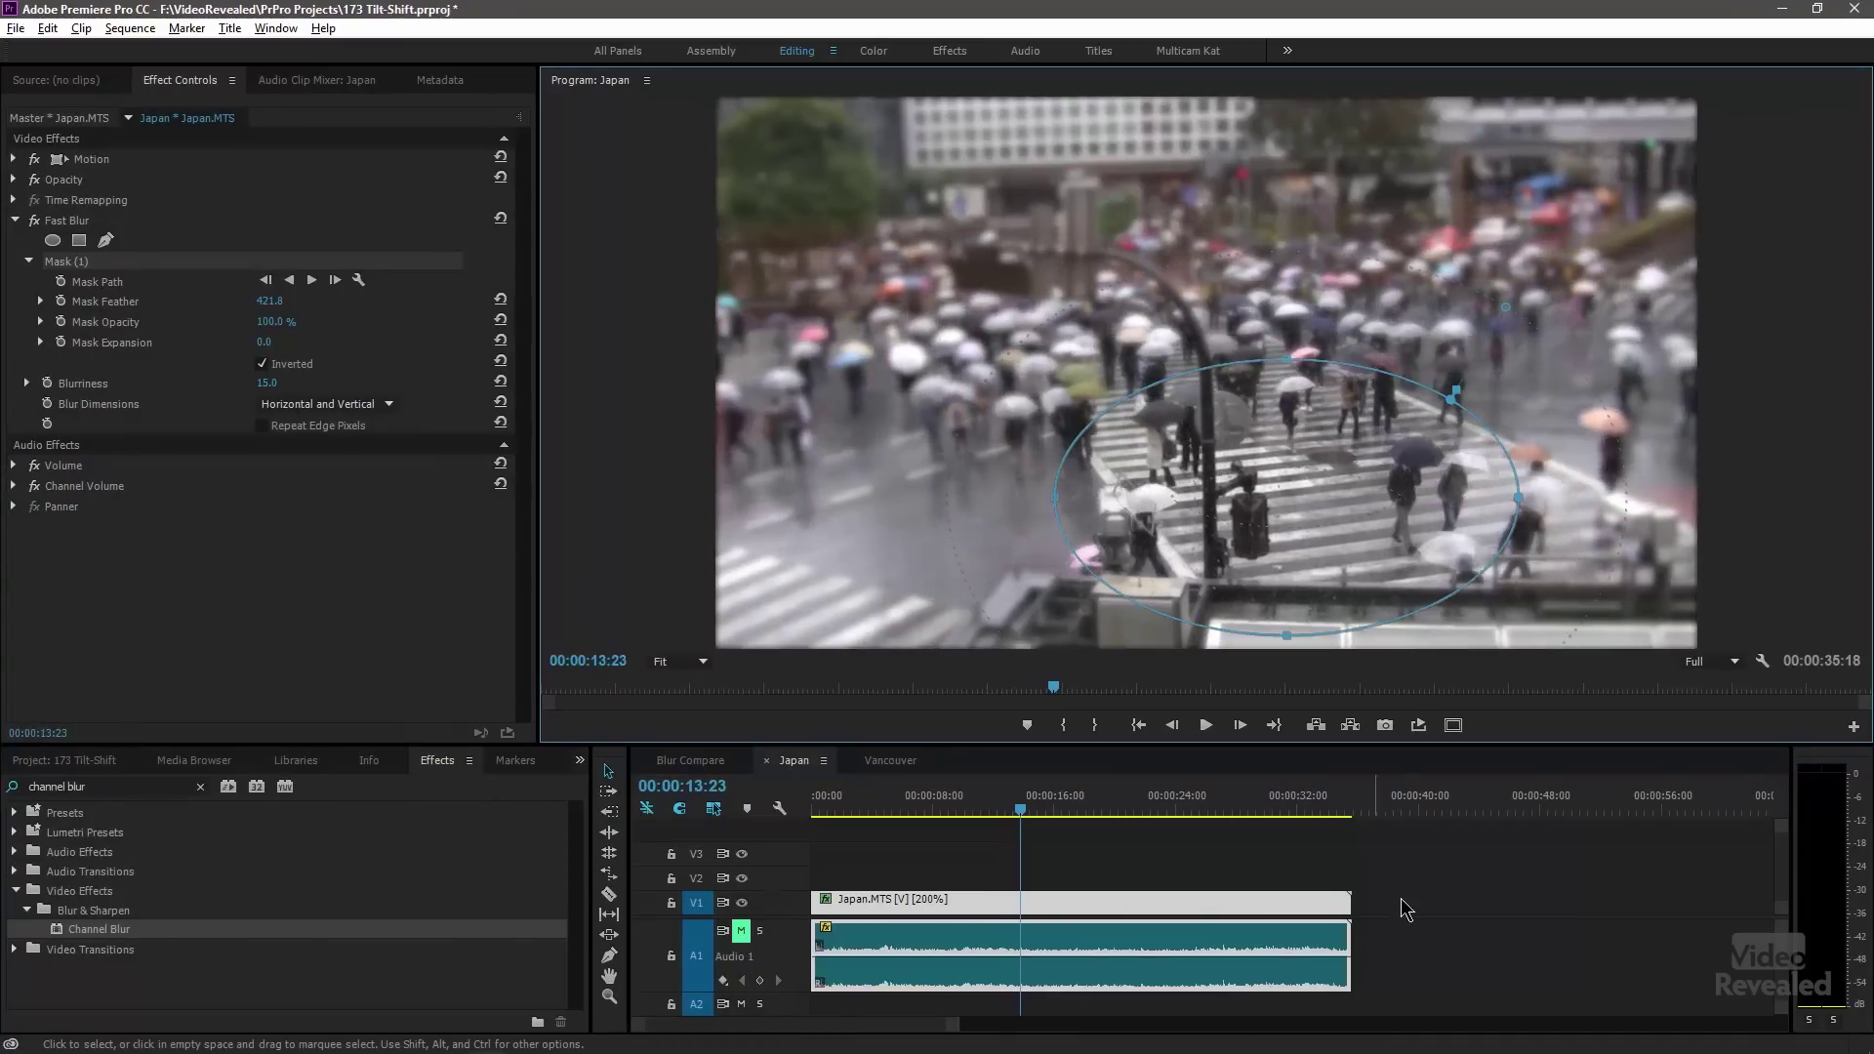